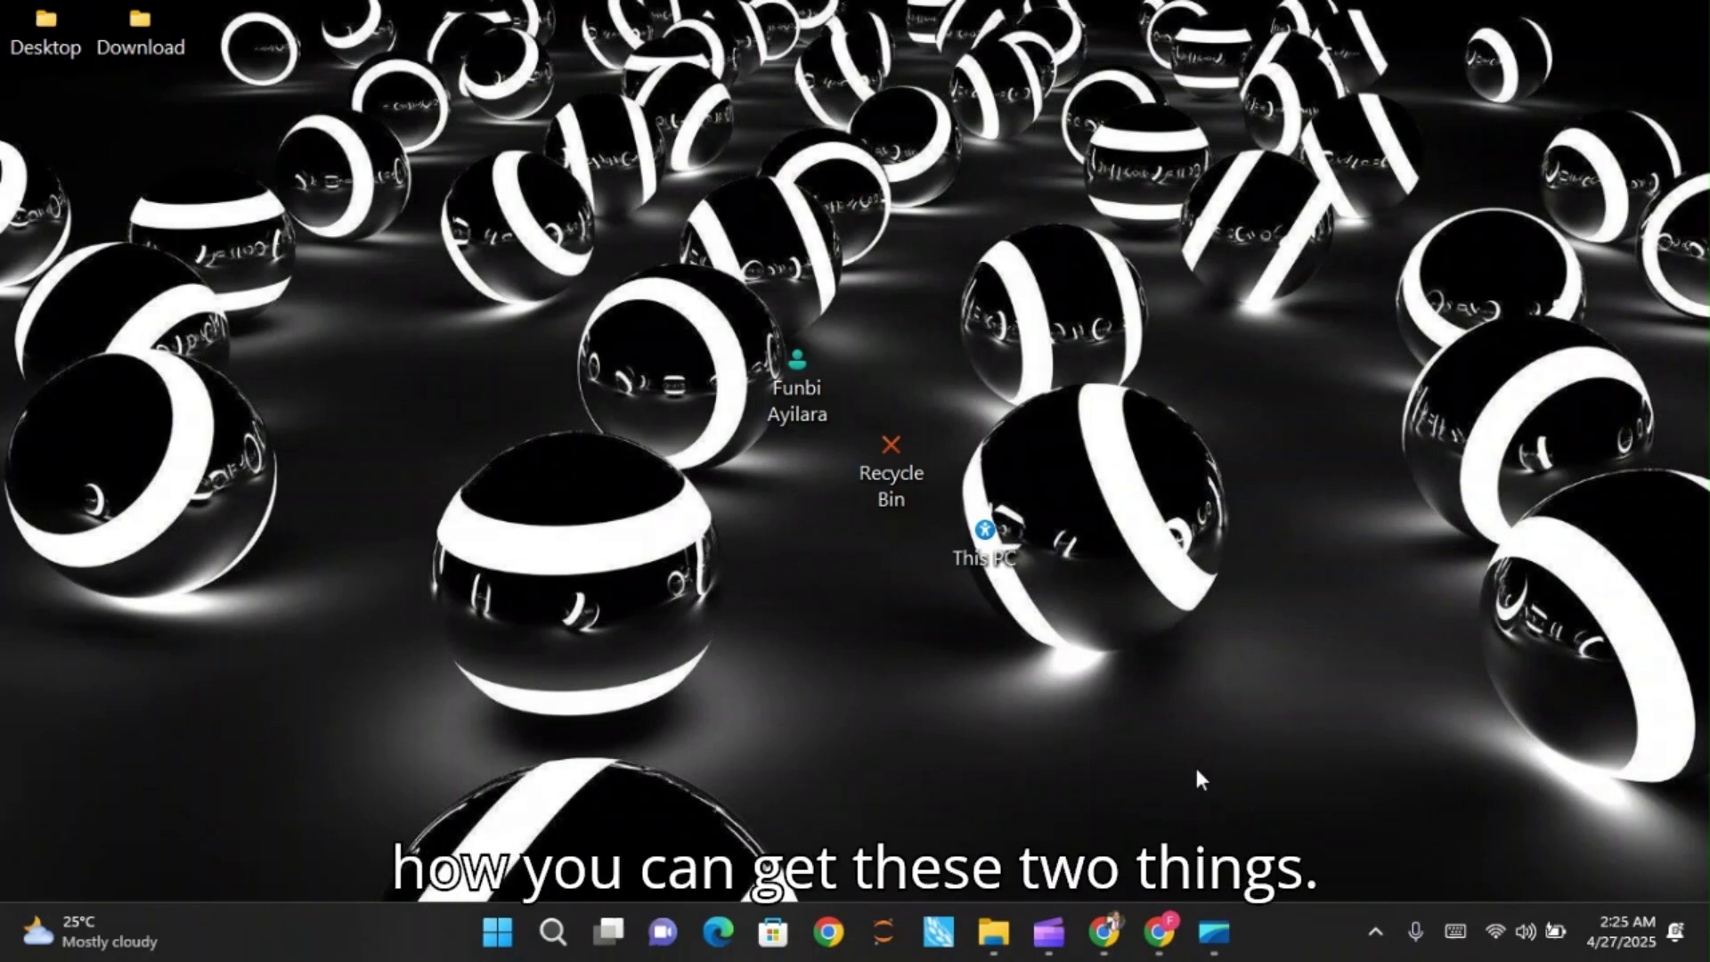
- Switch to Chrome, go to virtualbox.org and open its VirtualBox download page
{"action": "left_click", "coordinate": [1158, 932]}
{"action": "left_click", "coordinate": [1145, 72]}
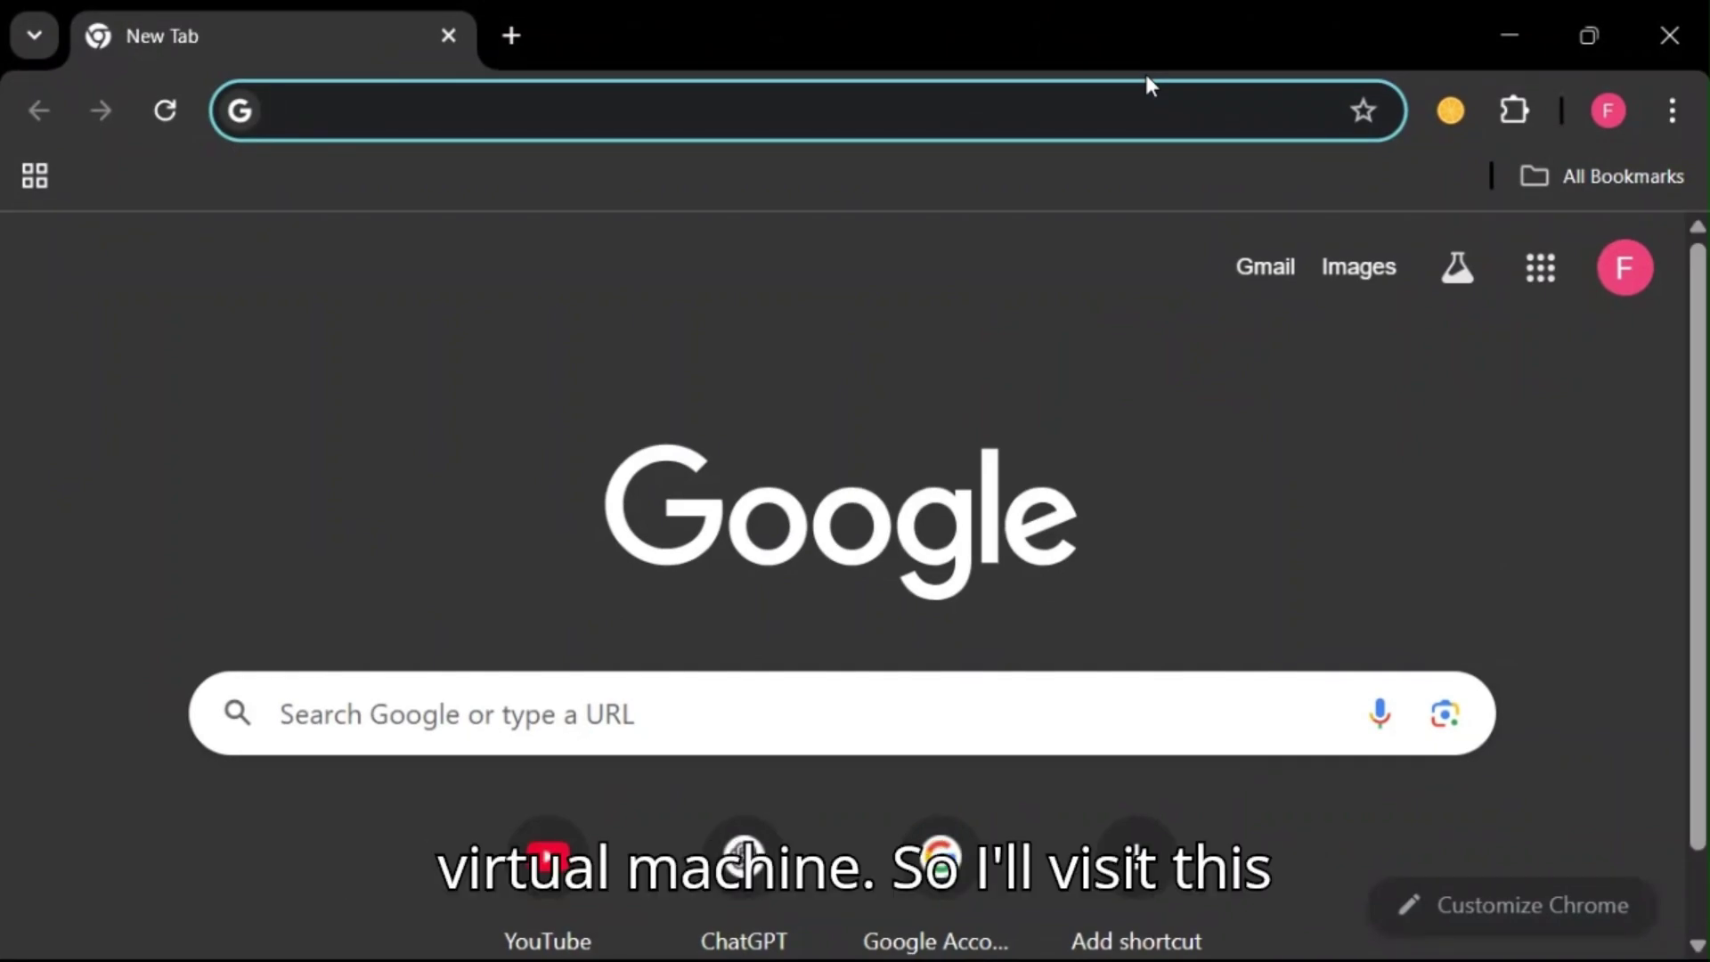
{"action": "type", "text": "vir"}
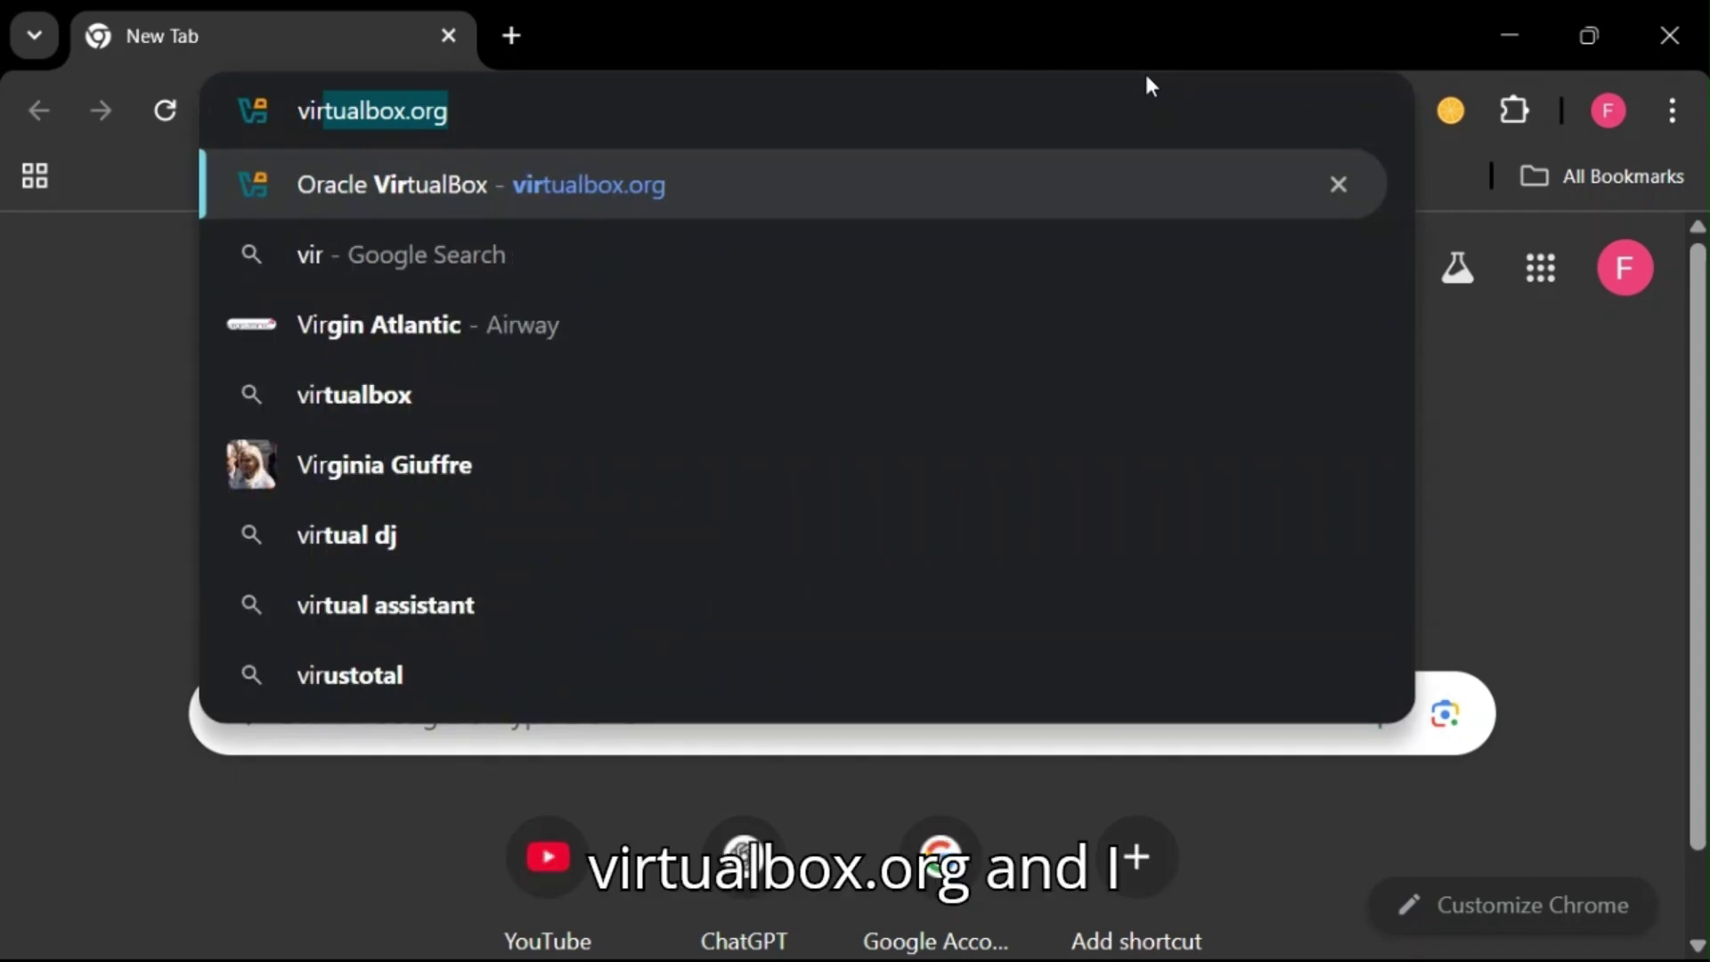
{"action": "key", "text": "Return"}
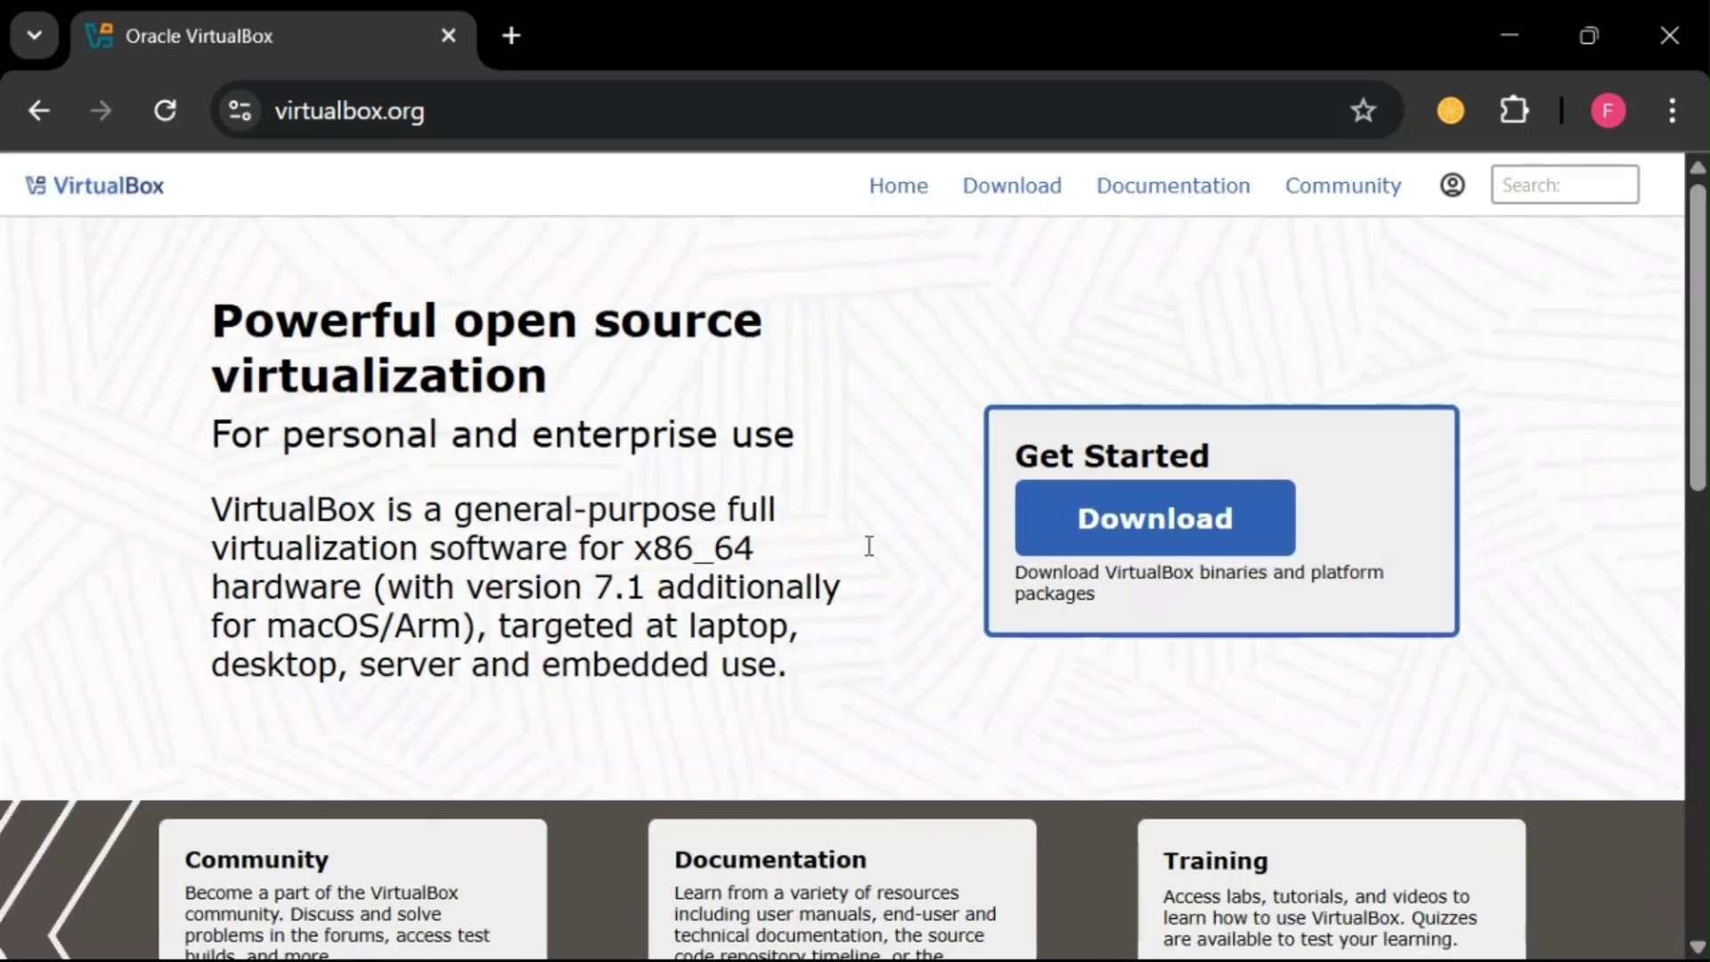
{"action": "left_click", "coordinate": [1015, 186]}
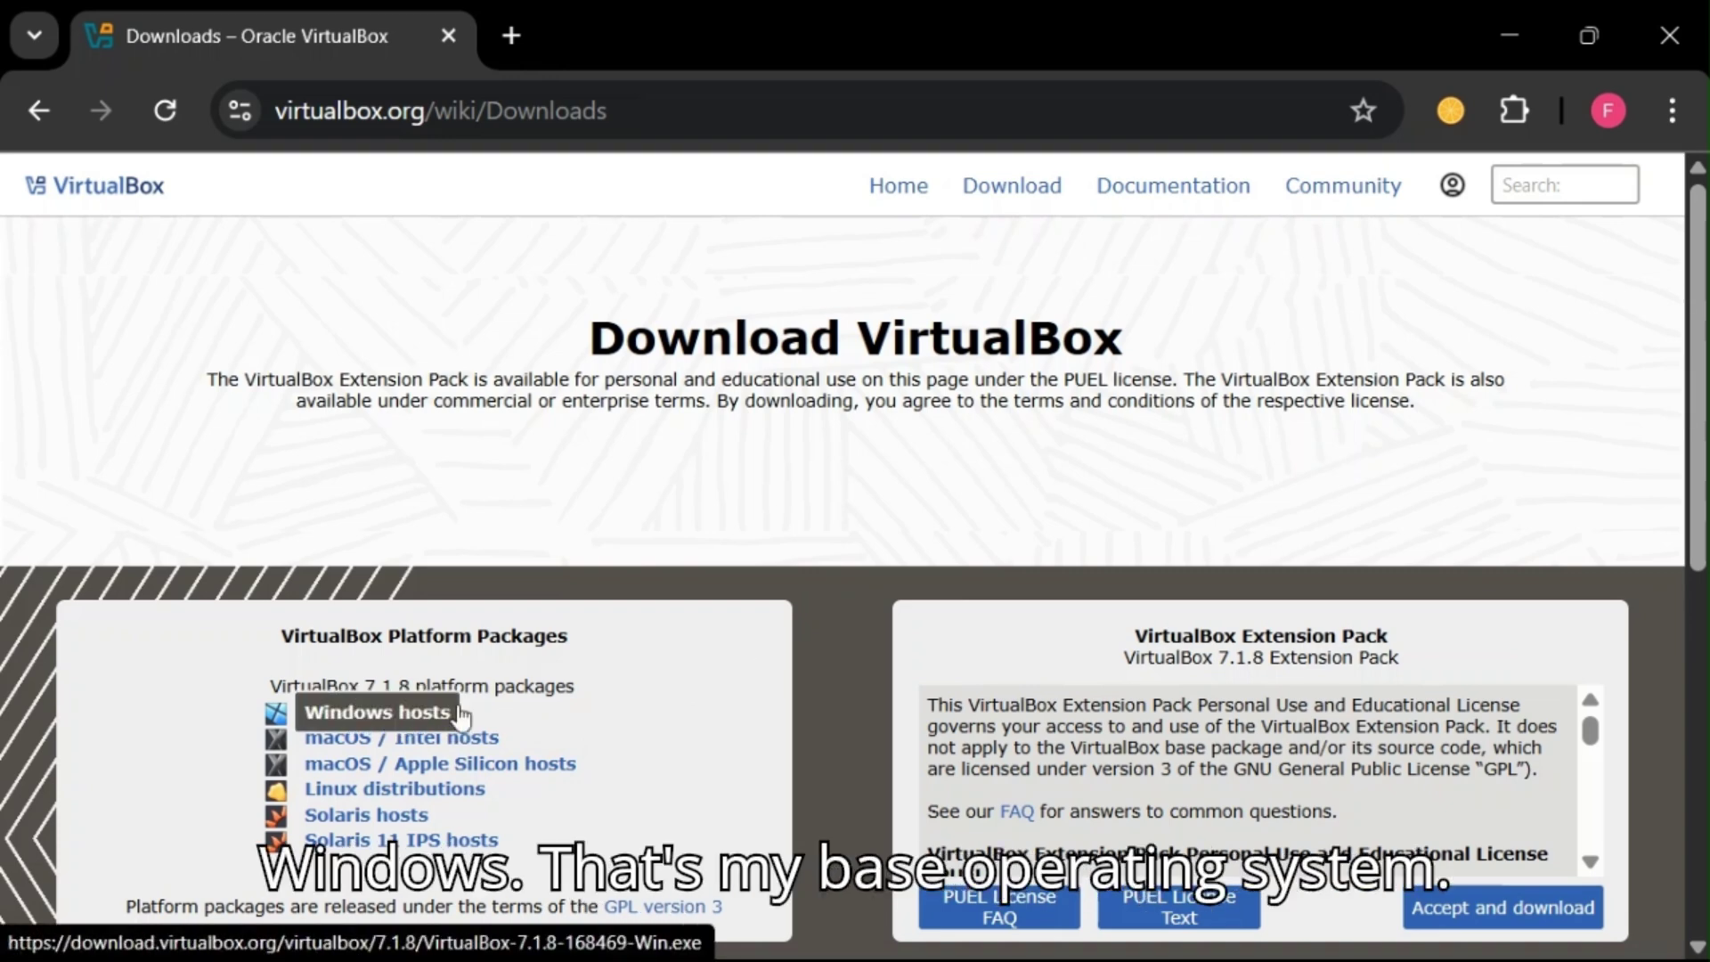
- Start downloading the VirtualBox 7.1.8 package for Windows hosts, pause it, and cancel the download
{"action": "left_click", "coordinate": [405, 715]}
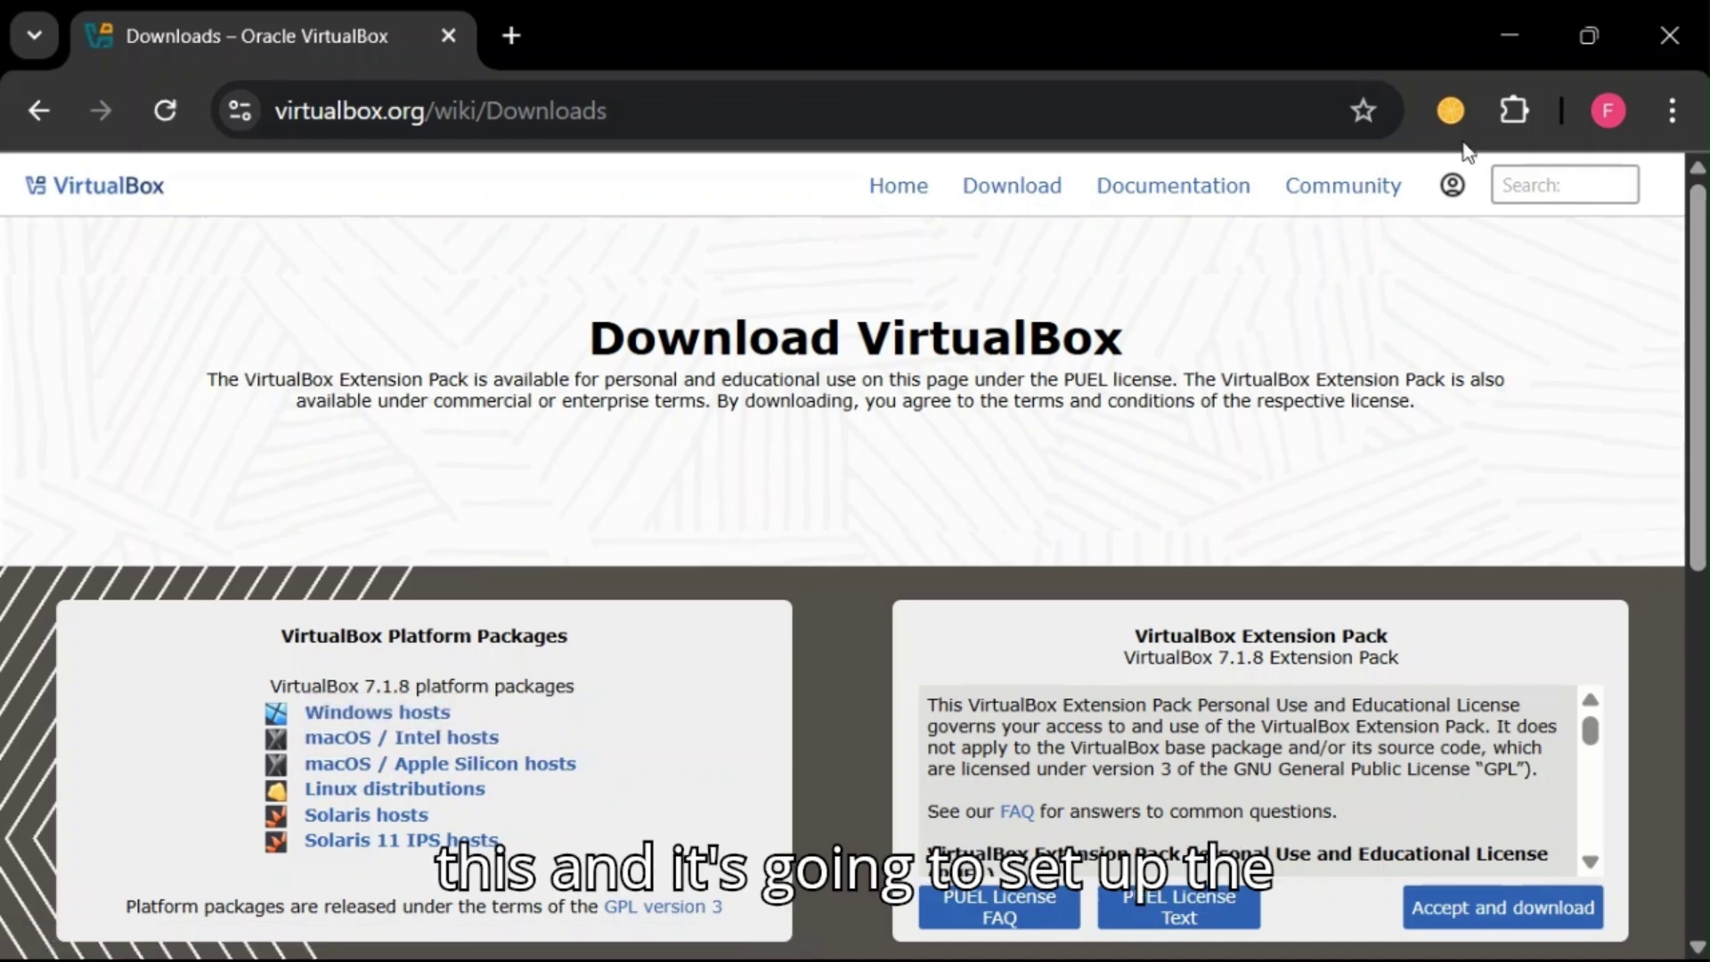
{"action": "left_click", "coordinate": [1551, 110]}
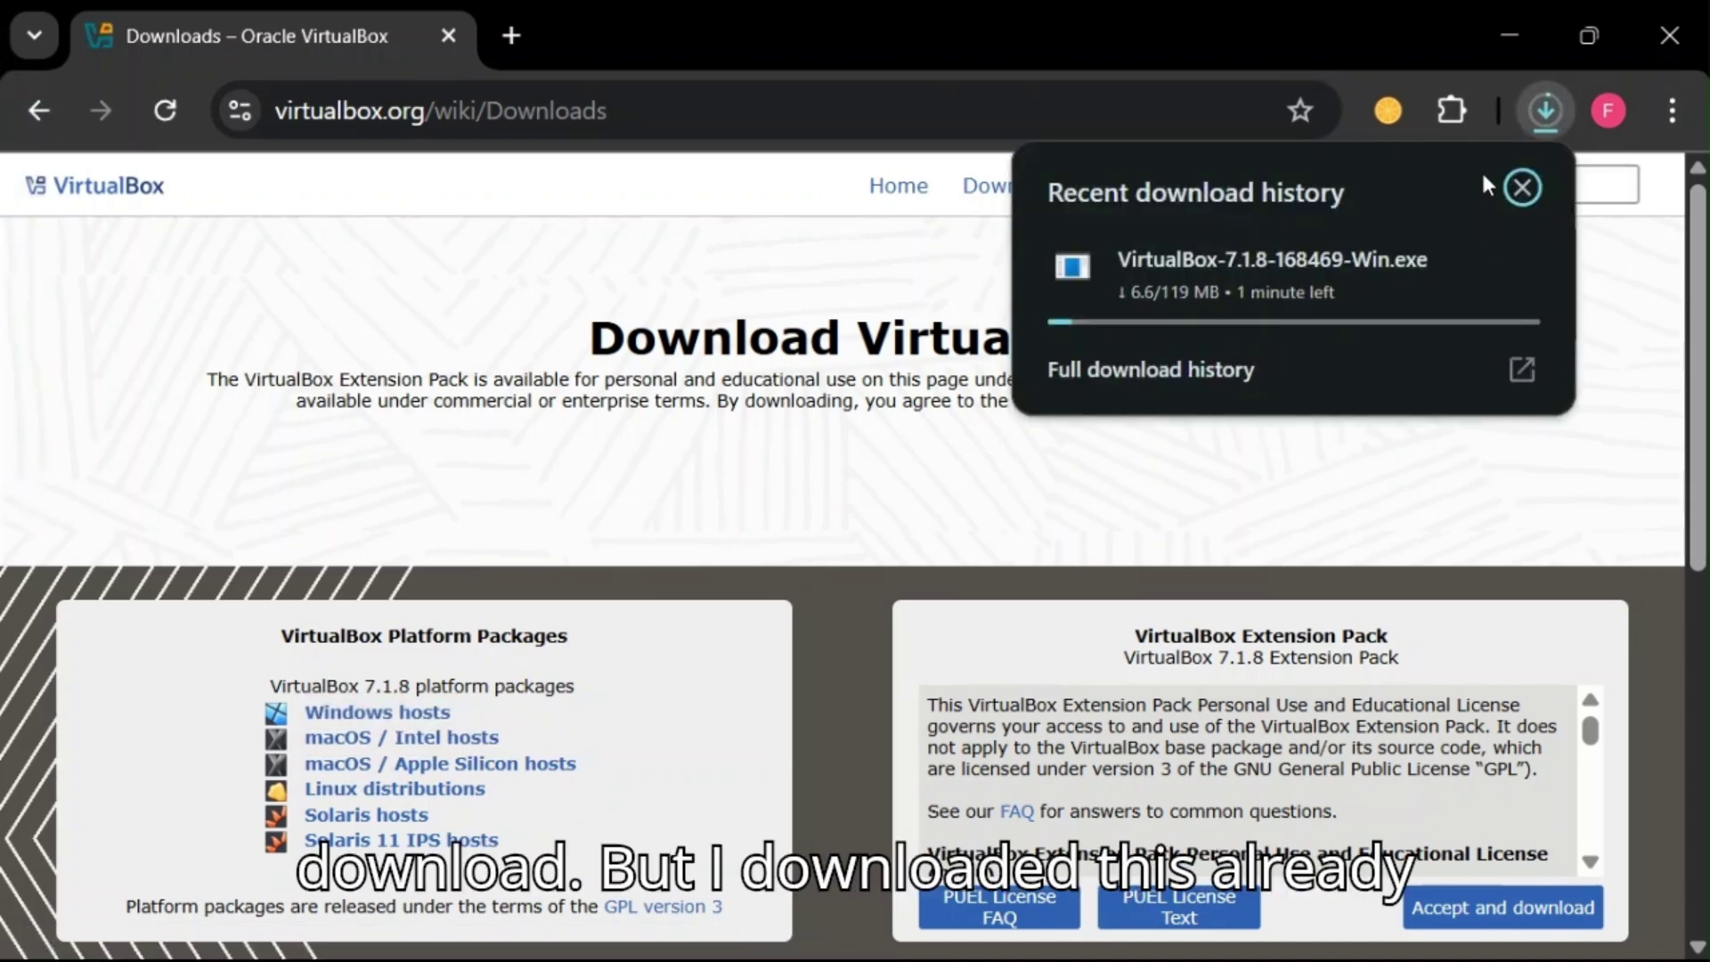
{"action": "left_click", "coordinate": [1453, 267]}
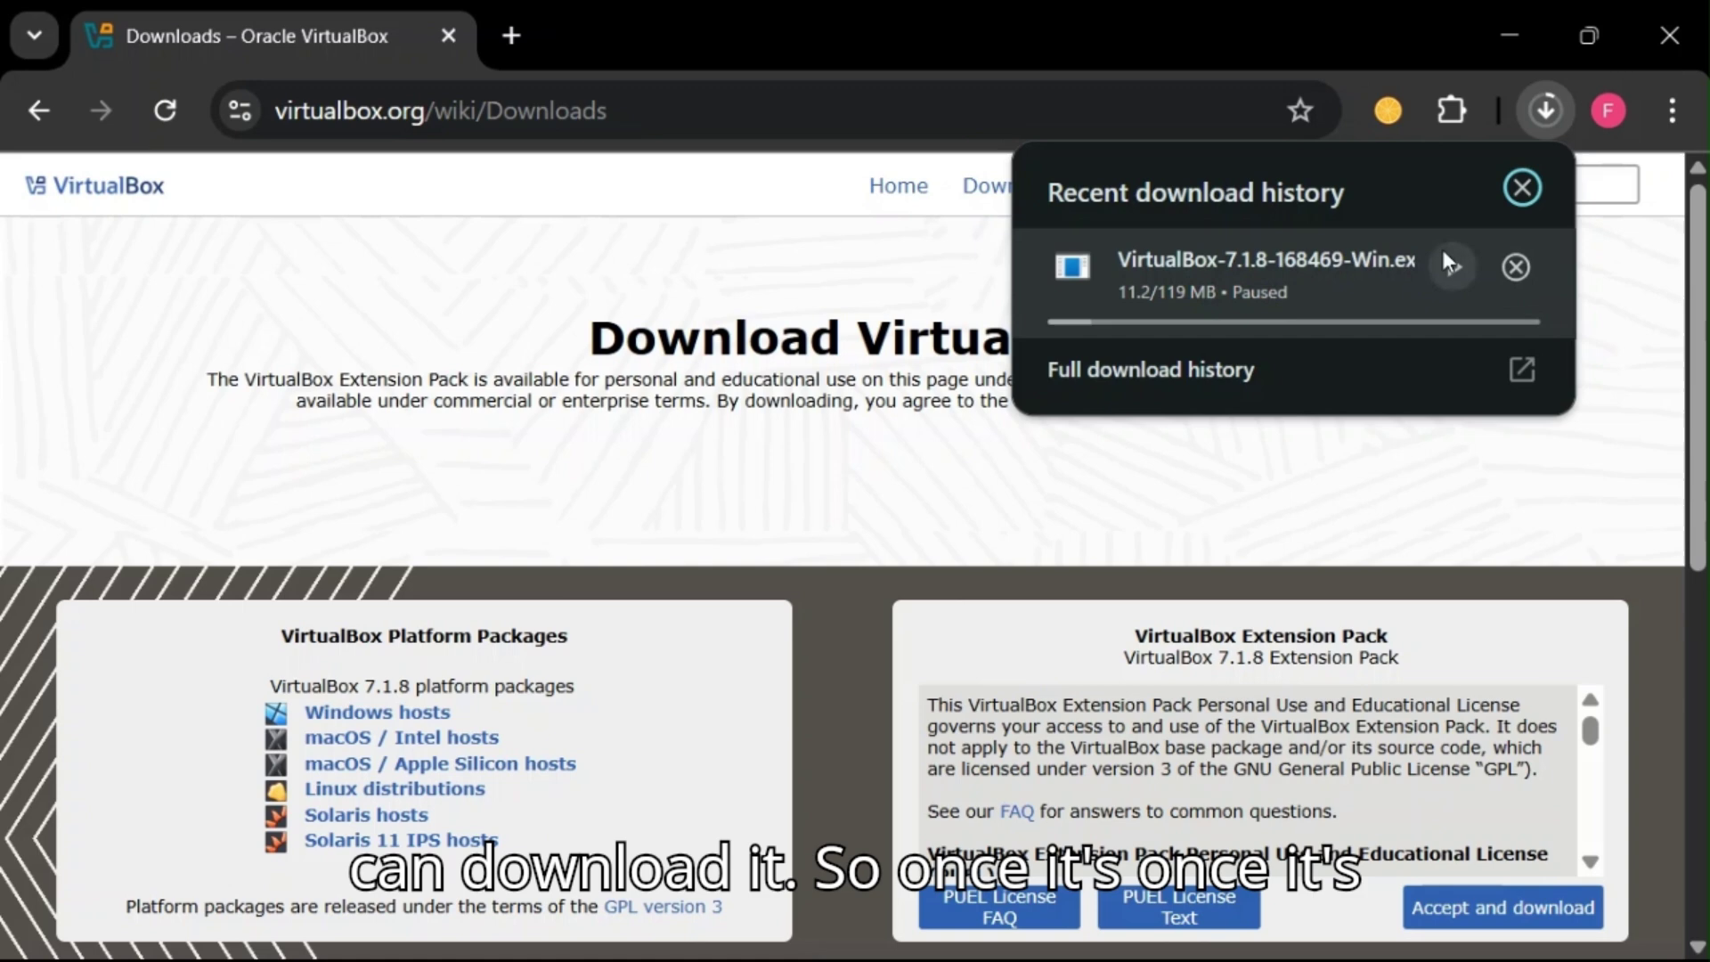
{"action": "left_click", "coordinate": [1515, 267]}
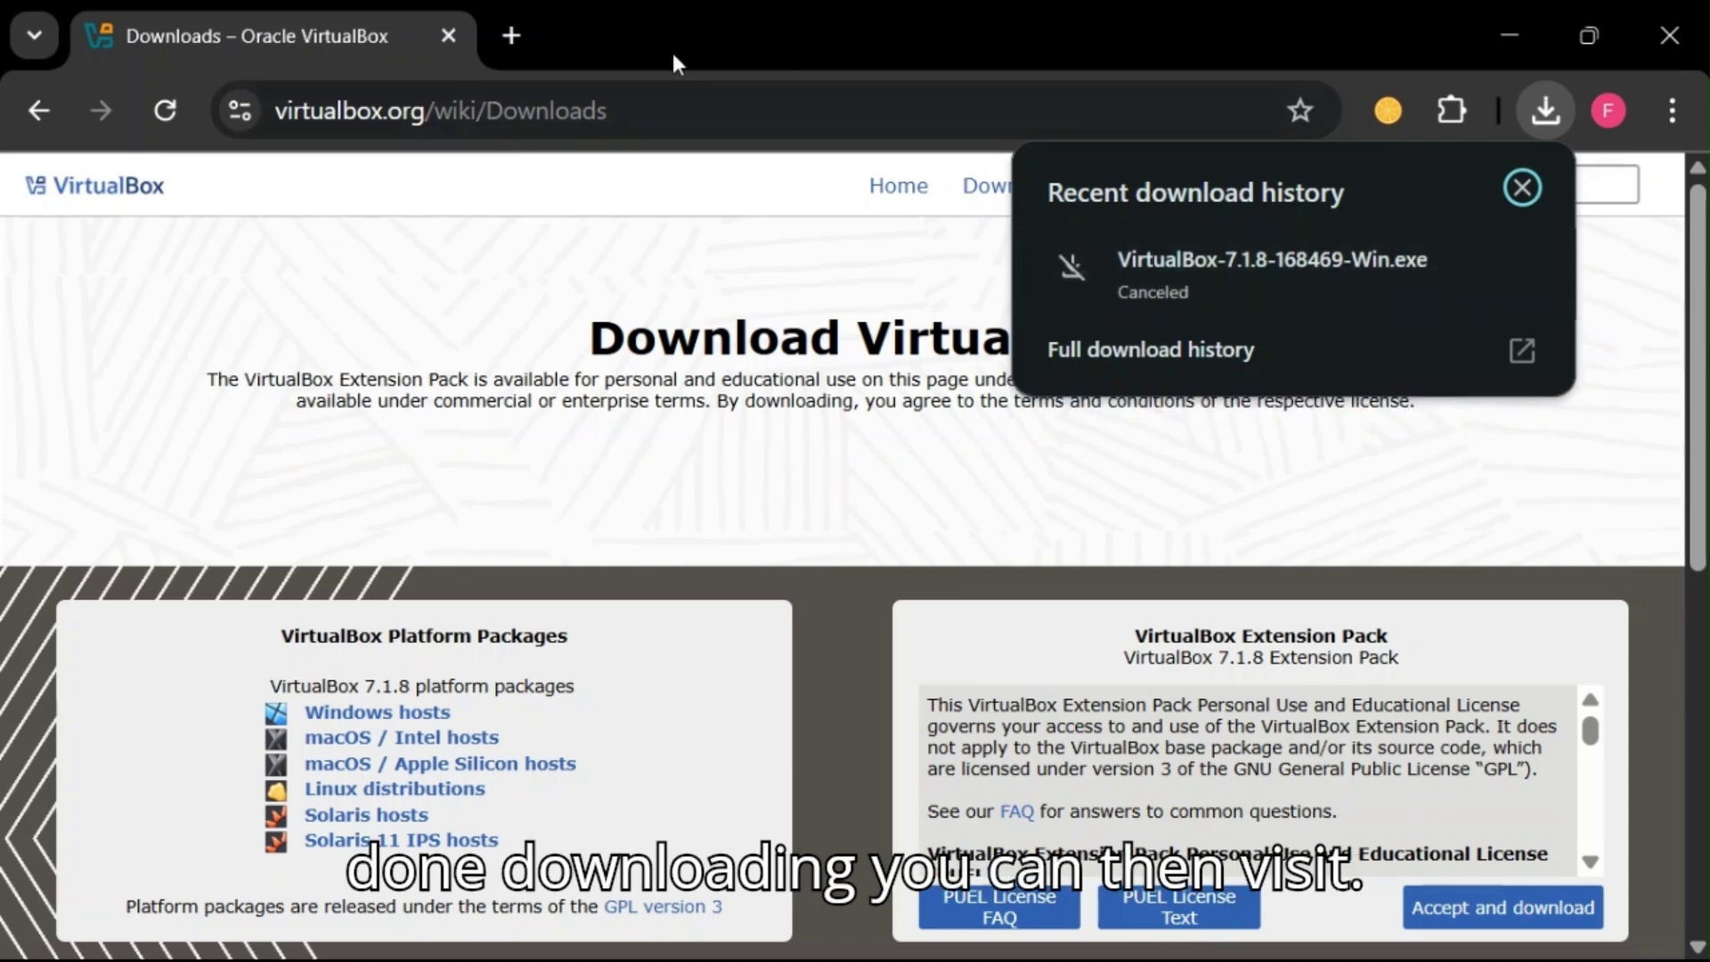
- Load releases.ubuntu.com in a new tab and open the Ubuntu 22.04.5 LTS (Jammy Jellyfish) release page
{"action": "left_click", "coordinate": [510, 36]}
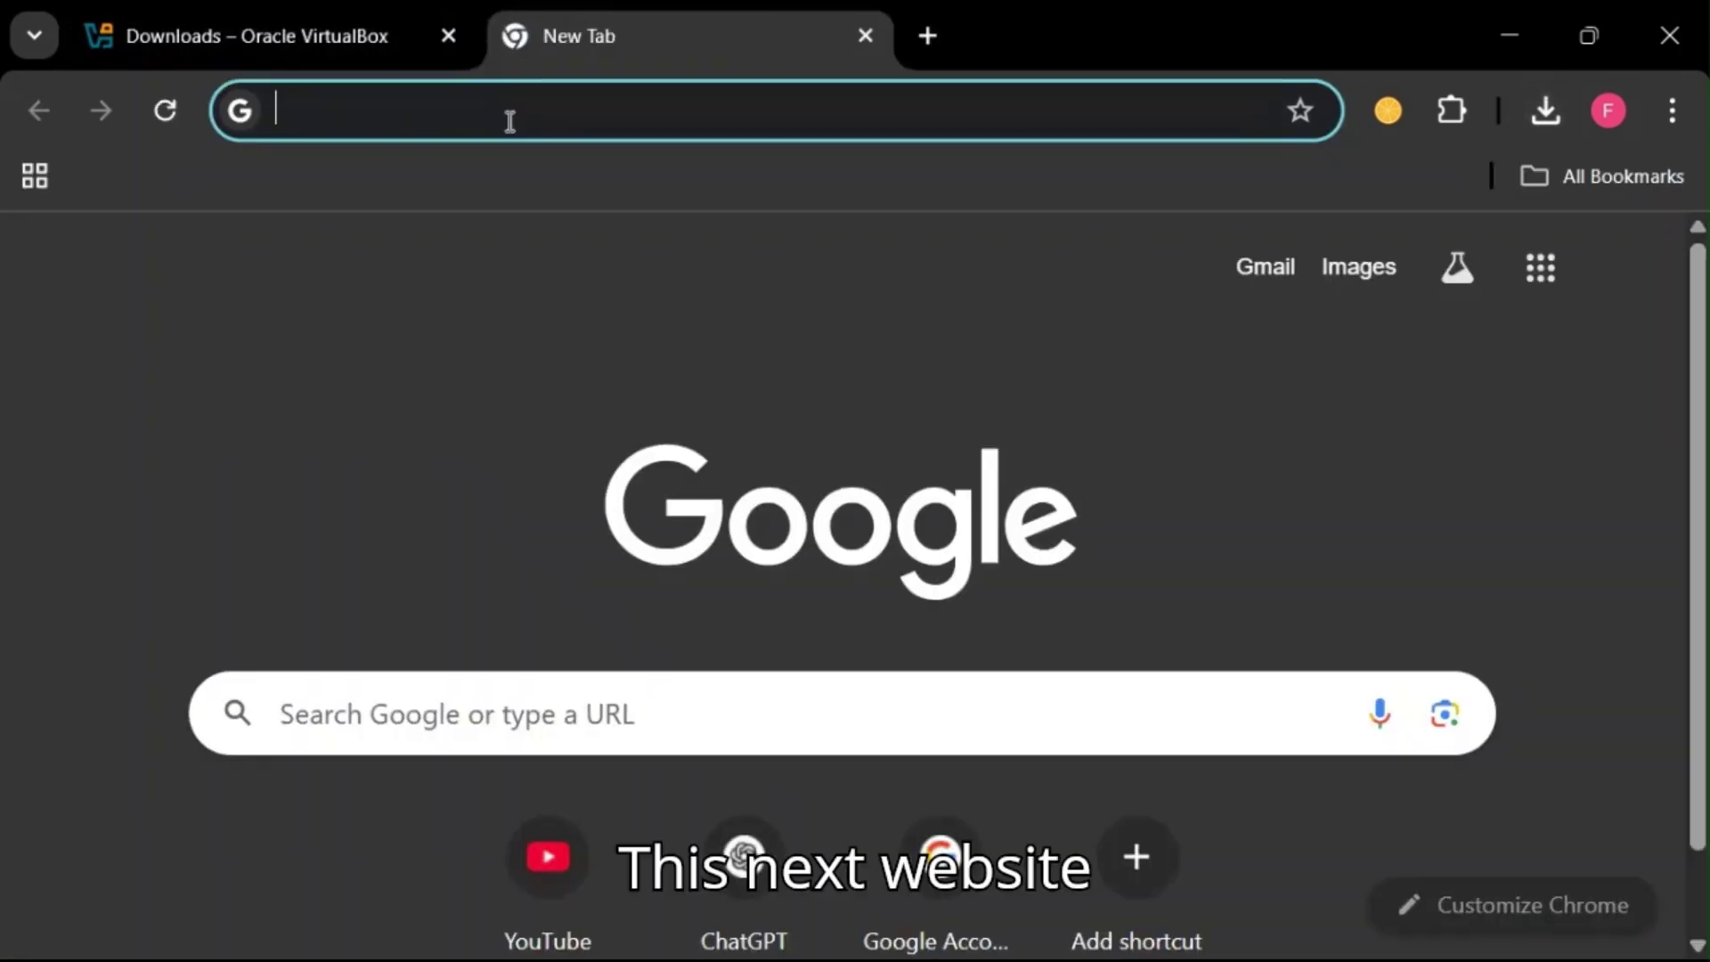
{"action": "type", "text": "rel"}
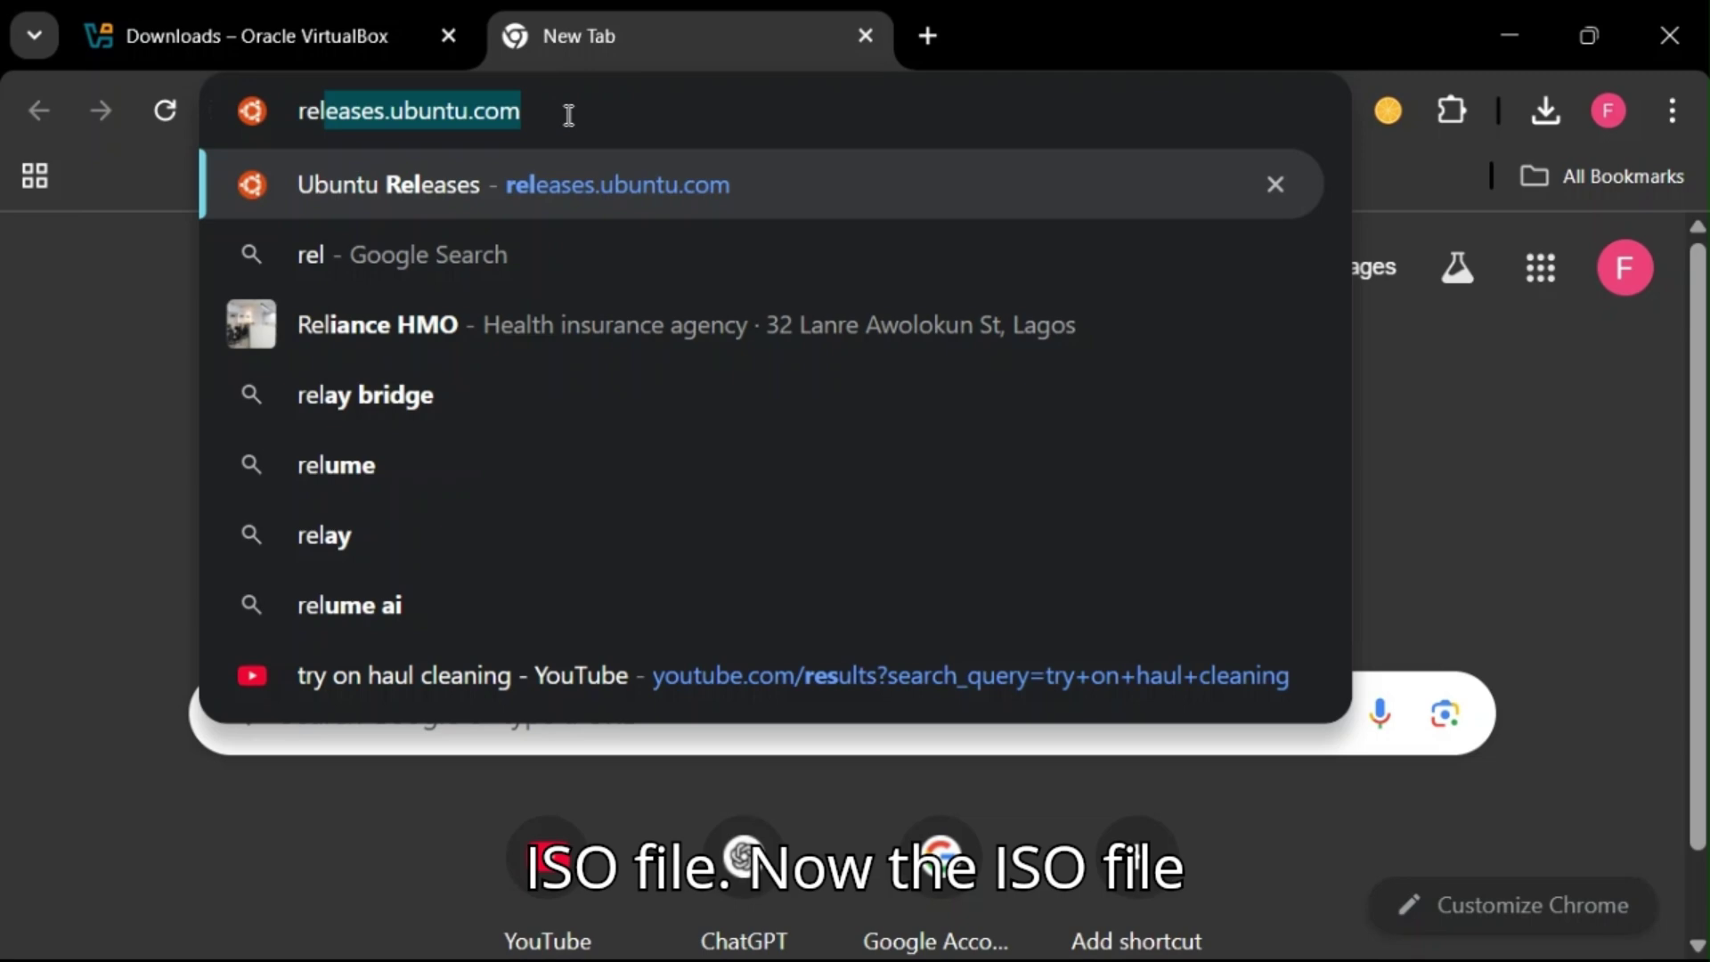
{"action": "key", "text": "Return"}
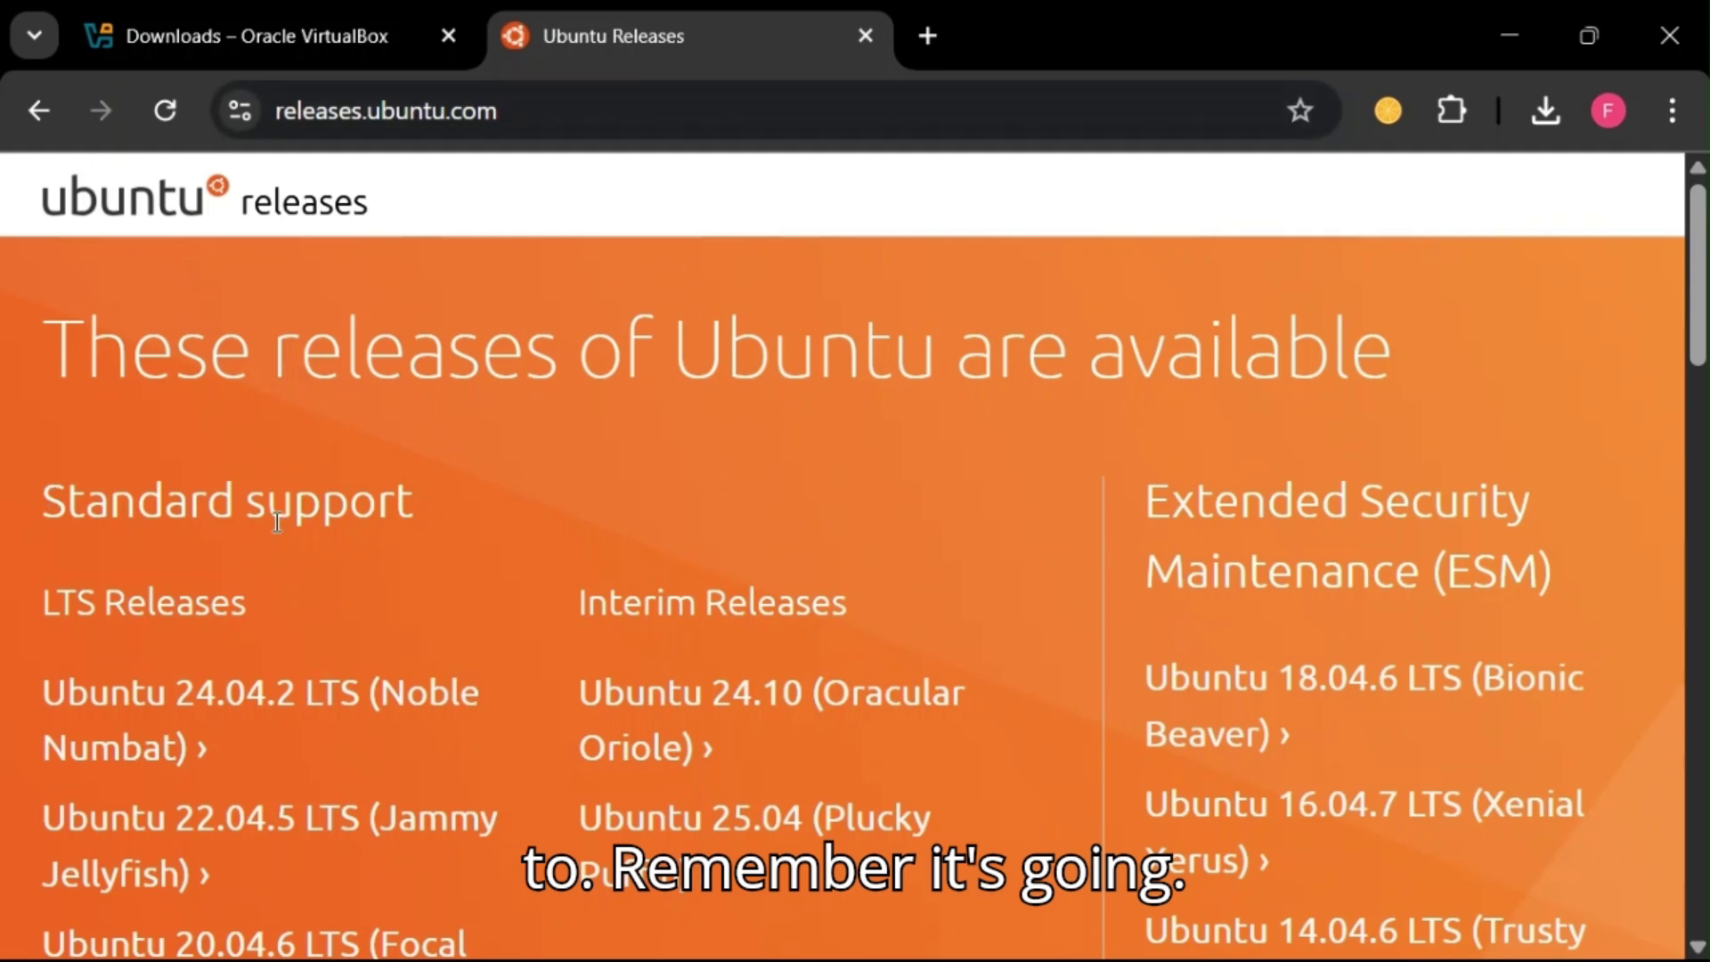
{"action": "scroll", "coordinate": [276, 525], "scroll_direction": "down", "scroll_amount": 3}
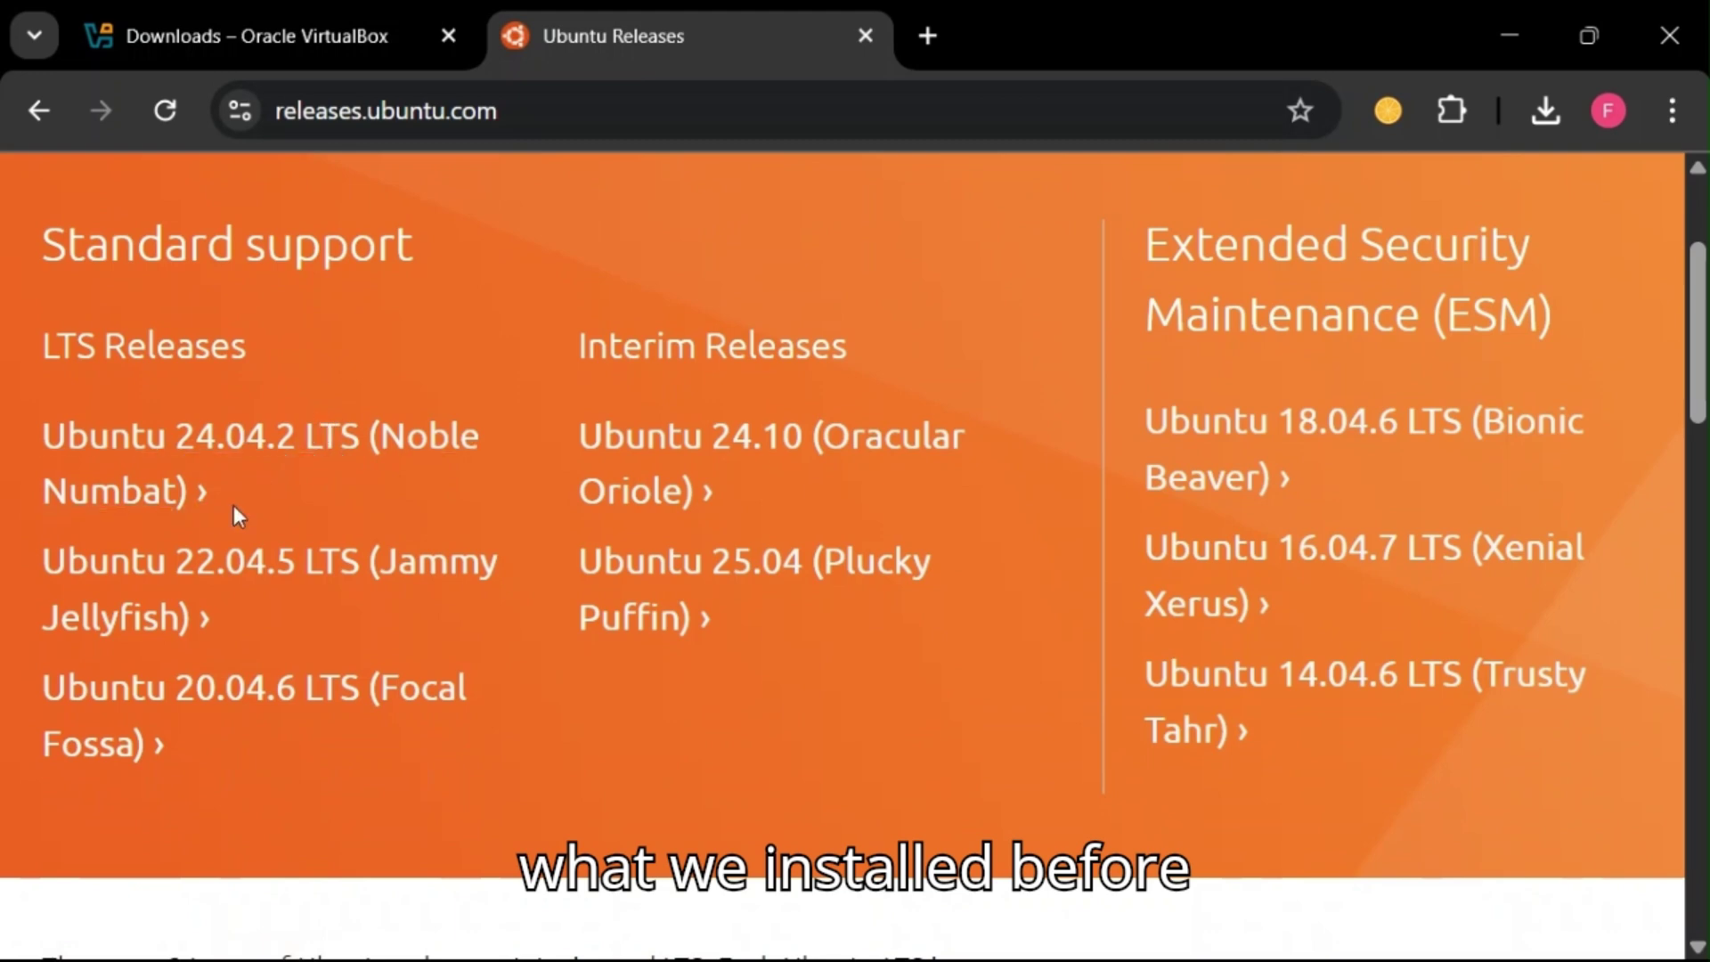
{"action": "left_click", "coordinate": [355, 584]}
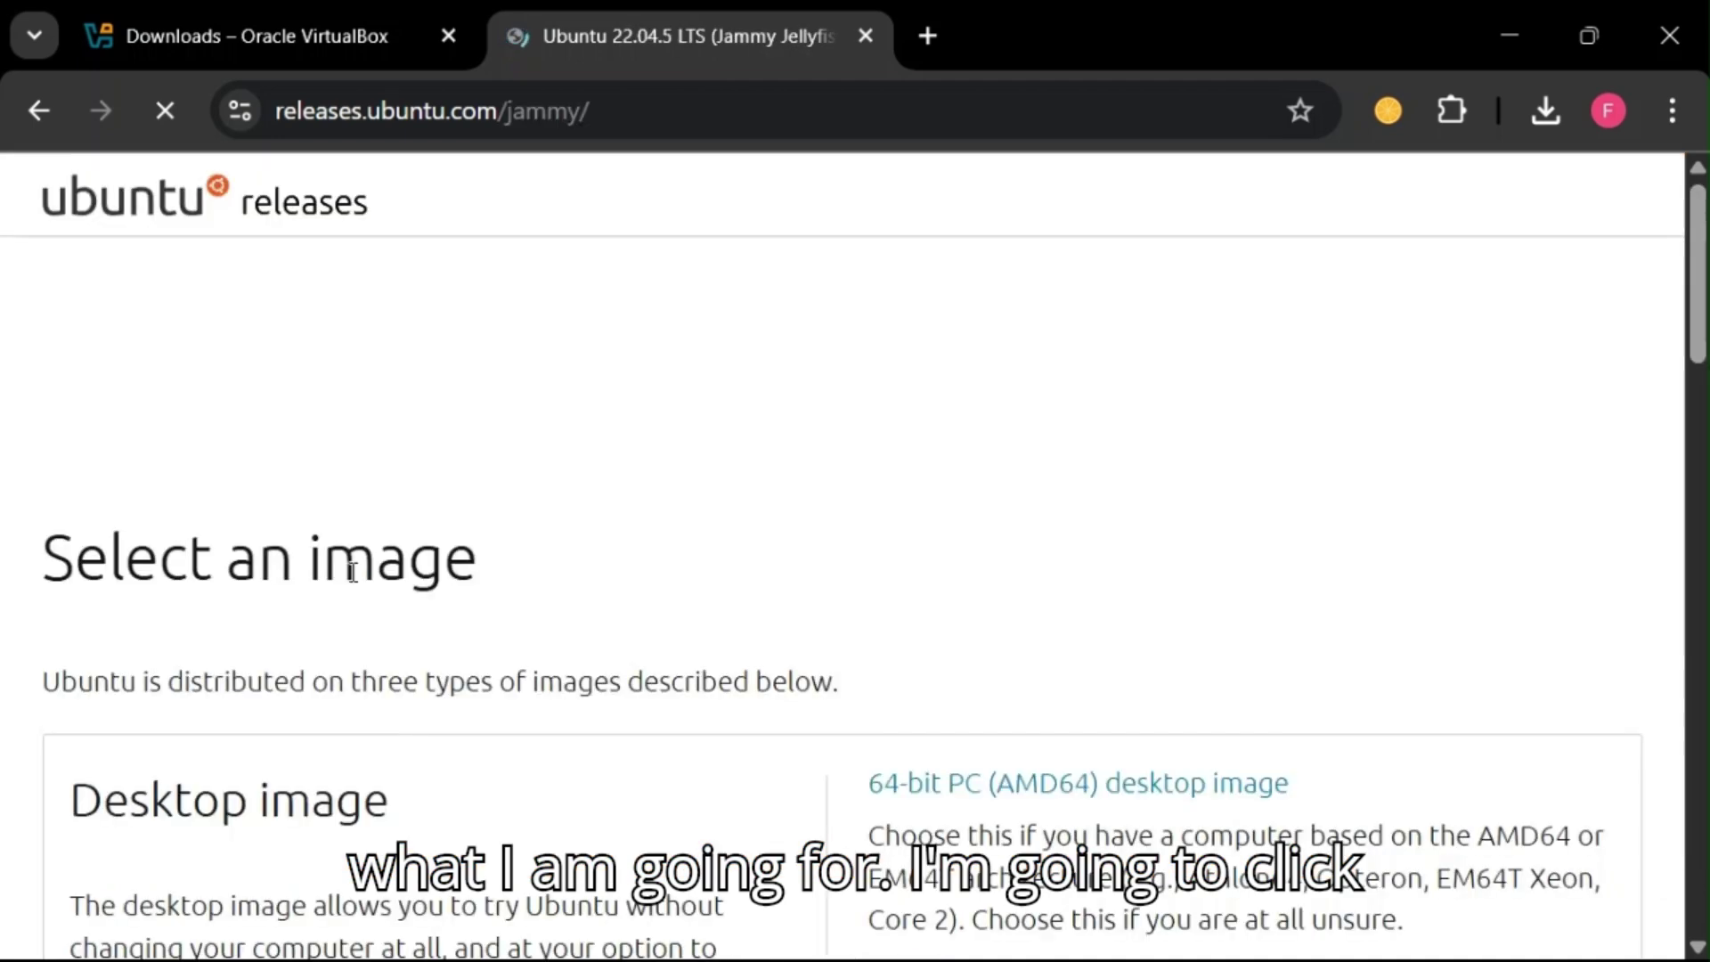
- Examine the Ubuntu 22.04.5 file listing for the desktop ISO, its size and the other available images
{"action": "scroll", "coordinate": [499, 638], "scroll_direction": "down", "scroll_amount": 12}
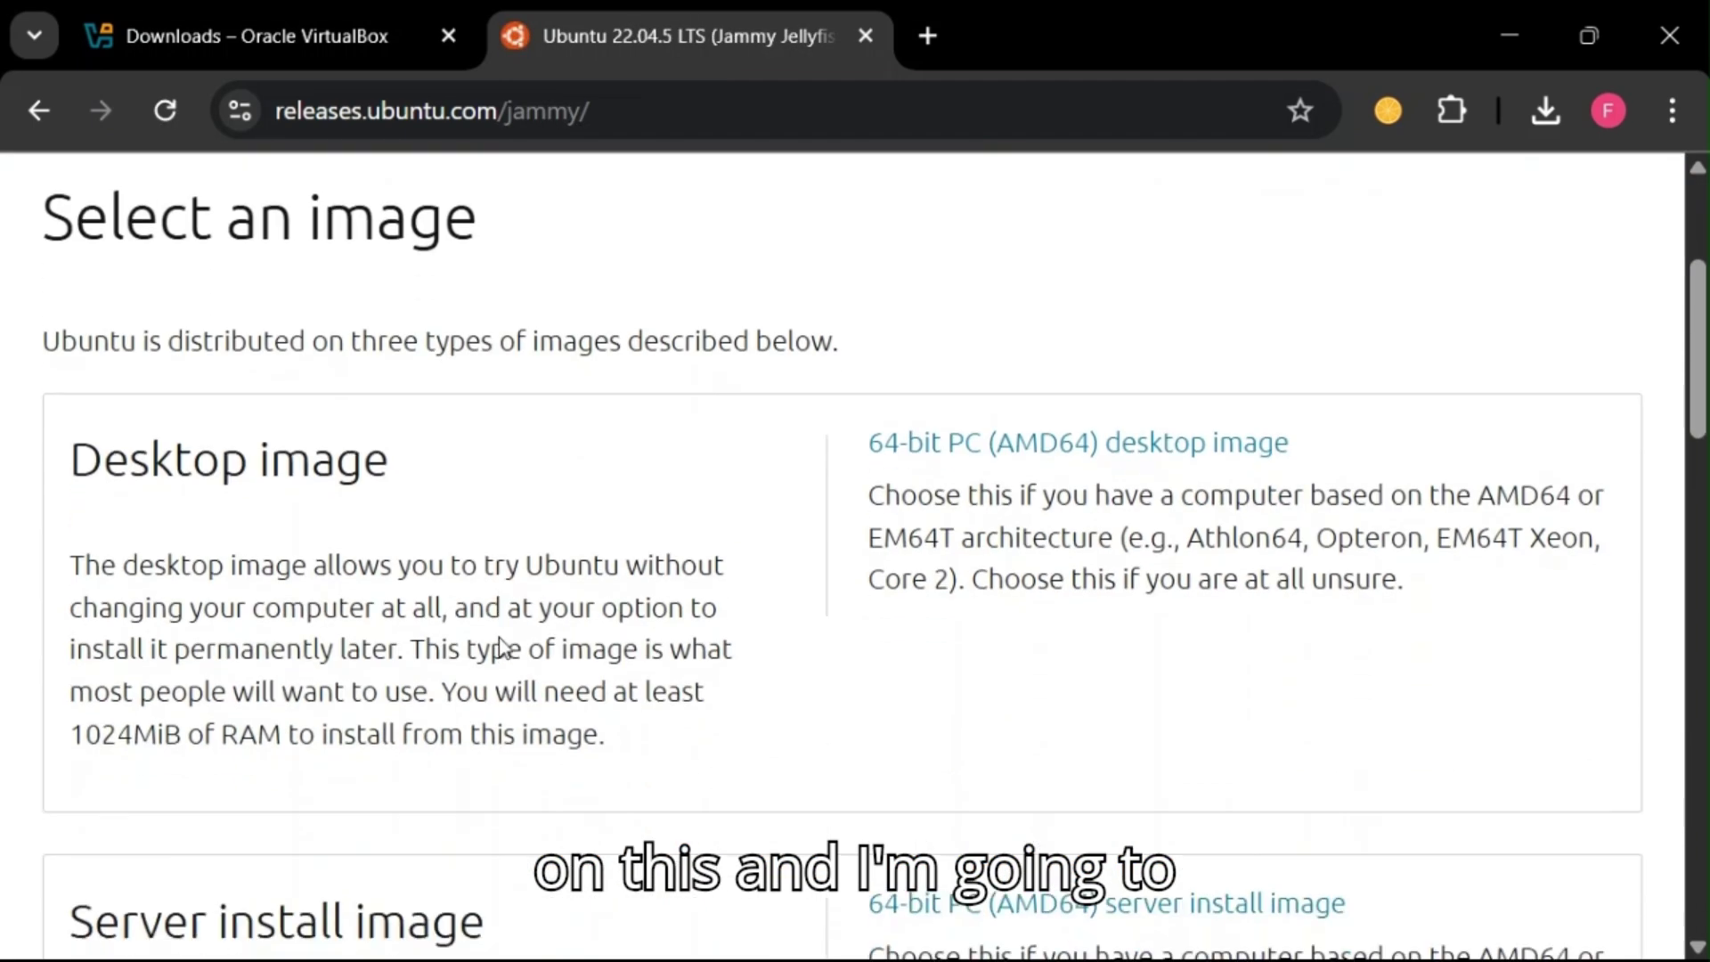
{"action": "scroll", "coordinate": [499, 638], "scroll_direction": "down", "scroll_amount": 4}
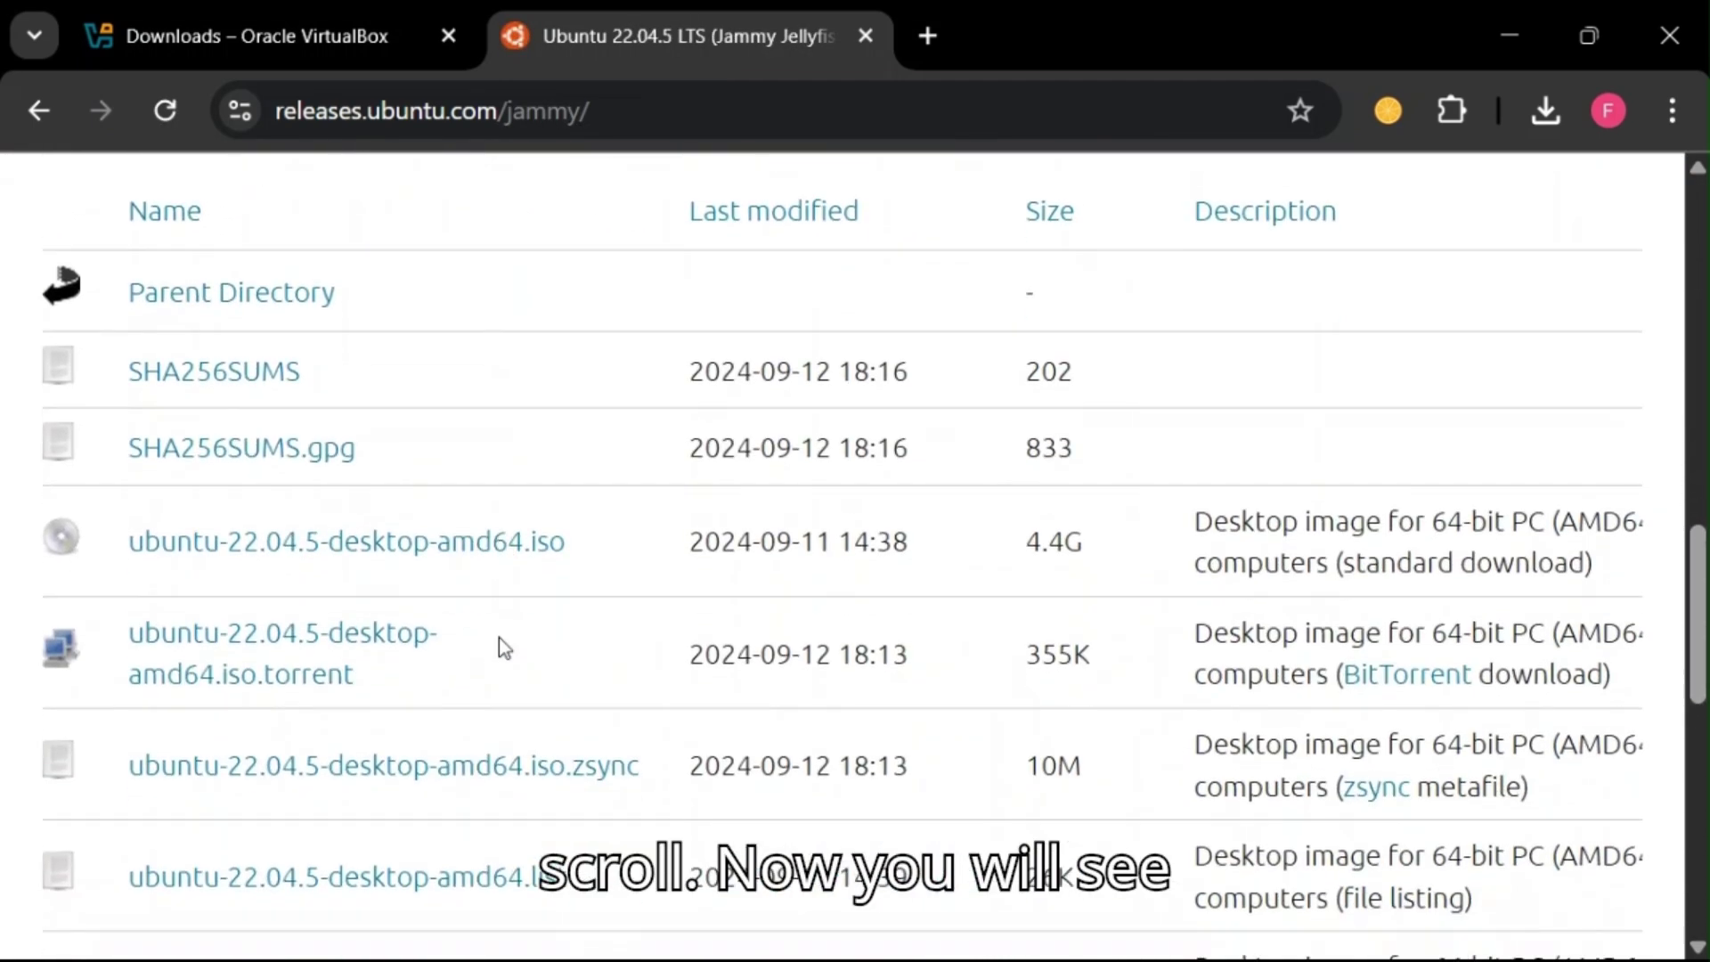
{"action": "scroll", "coordinate": [287, 390], "scroll_direction": "up", "scroll_amount": 4}
{"action": "scroll", "coordinate": [288, 390], "scroll_direction": "down", "scroll_amount": 5}
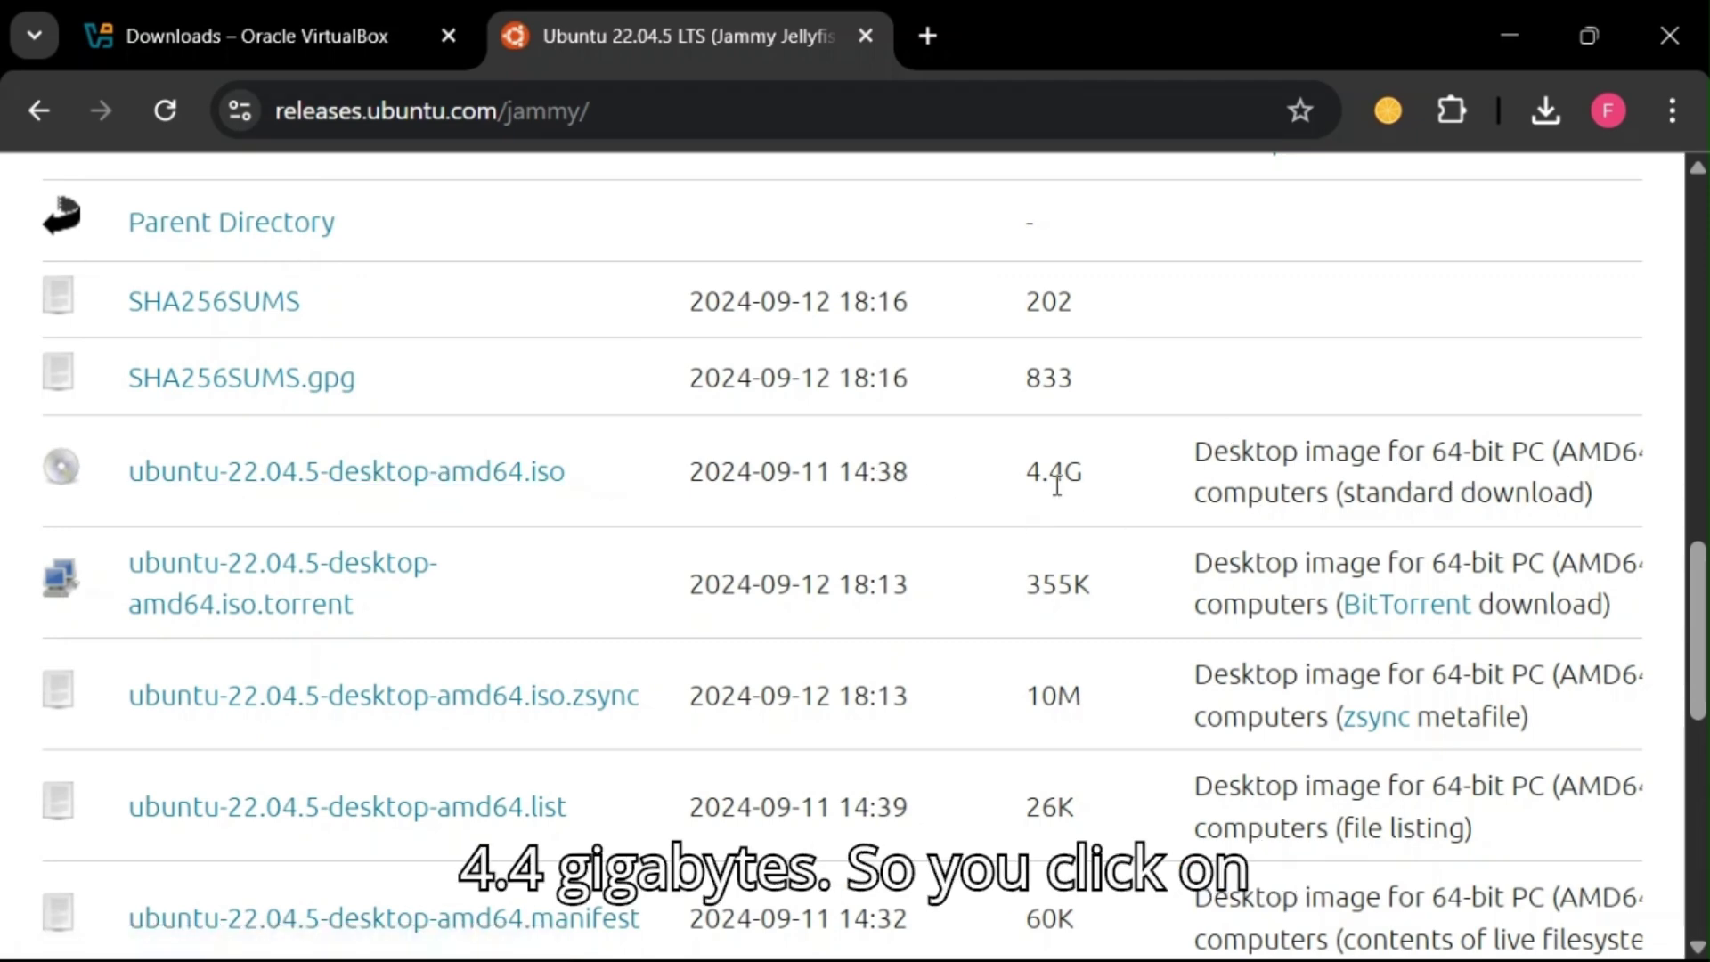
{"action": "scroll", "coordinate": [472, 666], "scroll_direction": "down", "scroll_amount": 6}
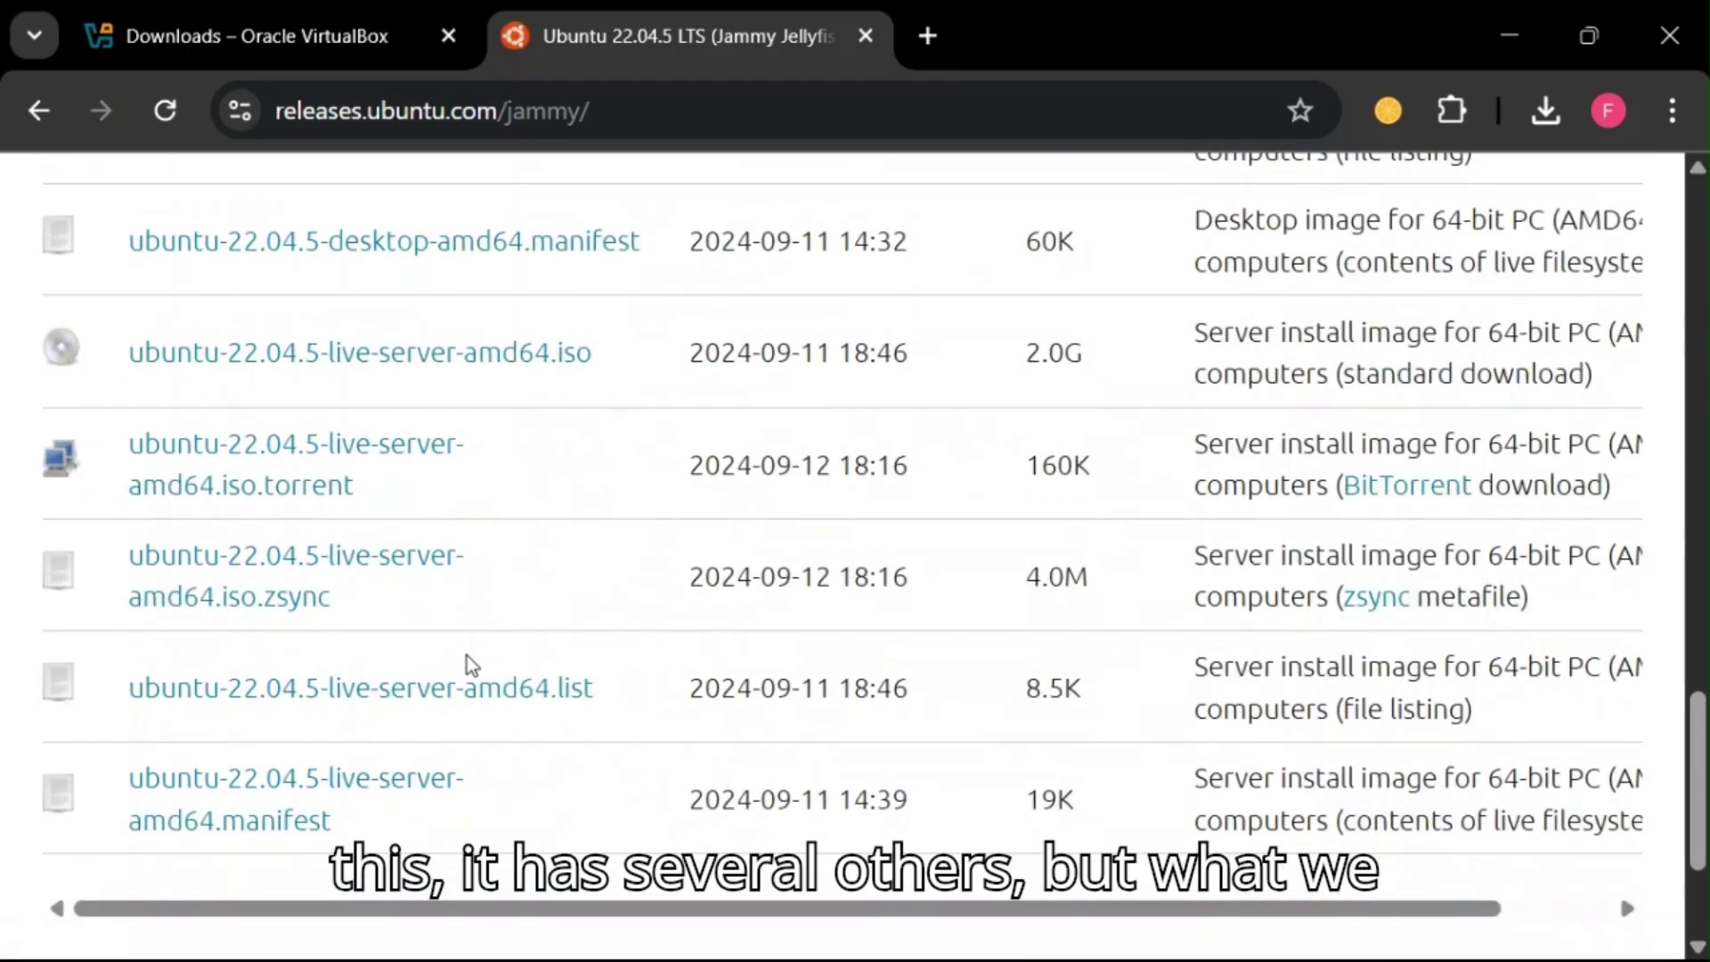
{"action": "scroll", "coordinate": [470, 695], "scroll_direction": "up", "scroll_amount": 7}
{"action": "scroll", "coordinate": [466, 690], "scroll_direction": "down", "scroll_amount": 4}
{"action": "scroll", "coordinate": [468, 667], "scroll_direction": "up", "scroll_amount": 5}
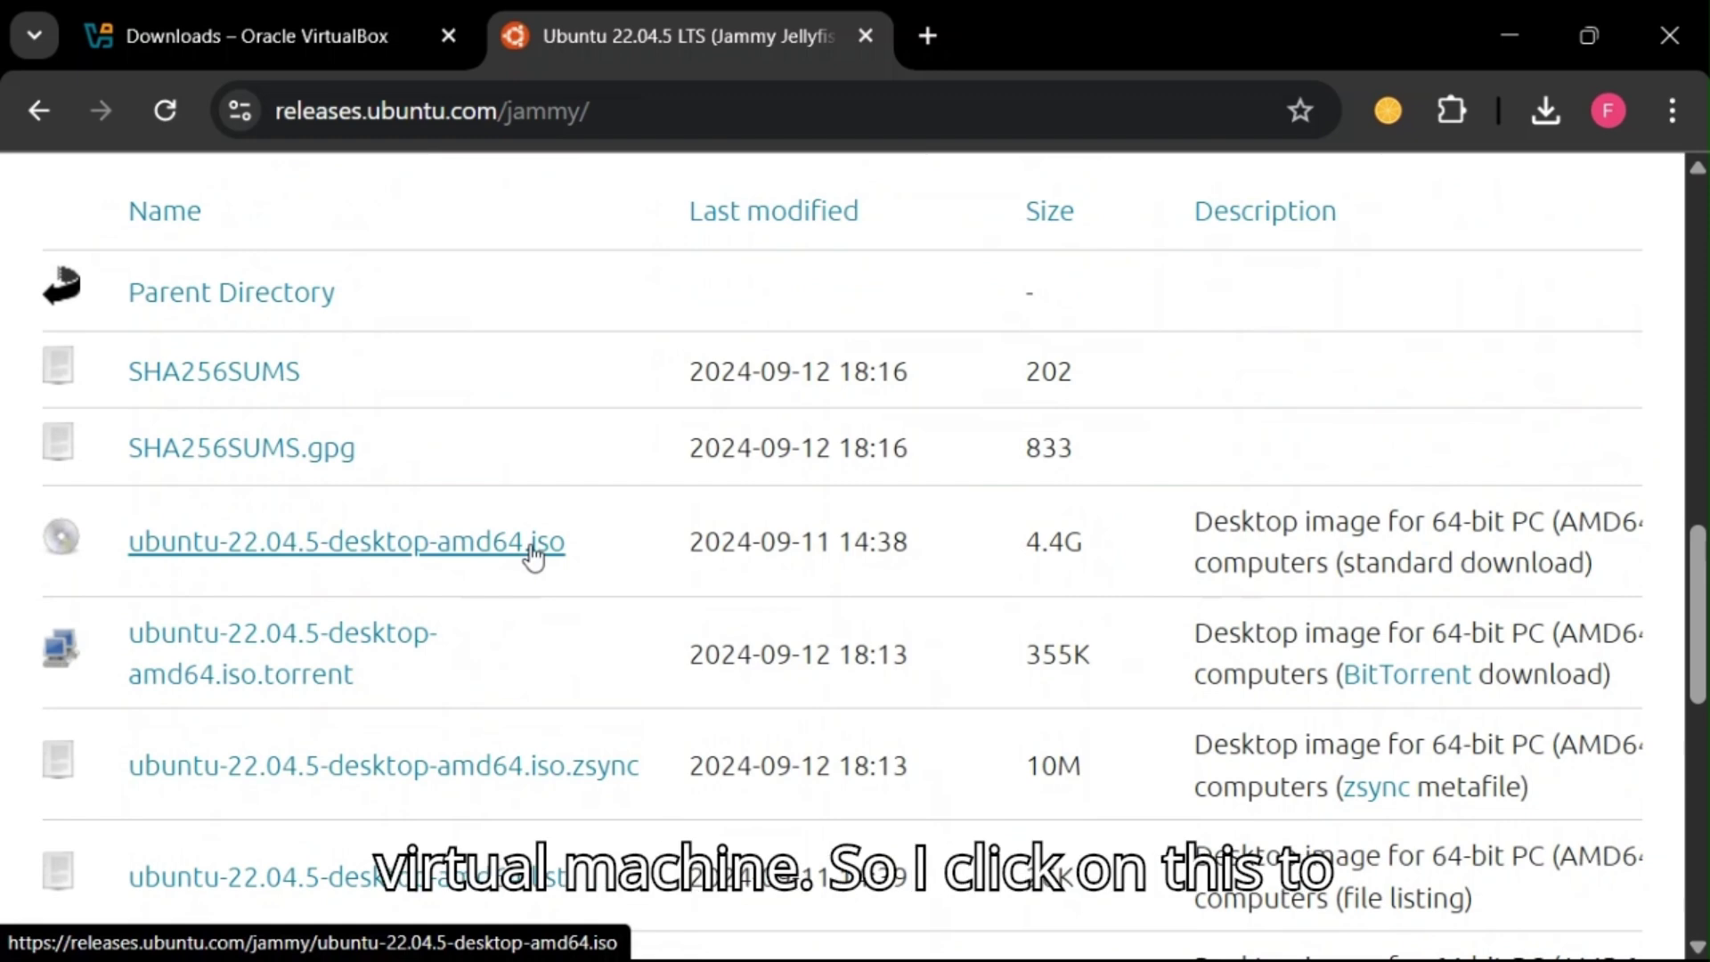
- Start downloading ubuntu-22.04.5-desktop-amd64.iso, cancel the download, and dismiss the recent download history
{"action": "left_click", "coordinate": [534, 545]}
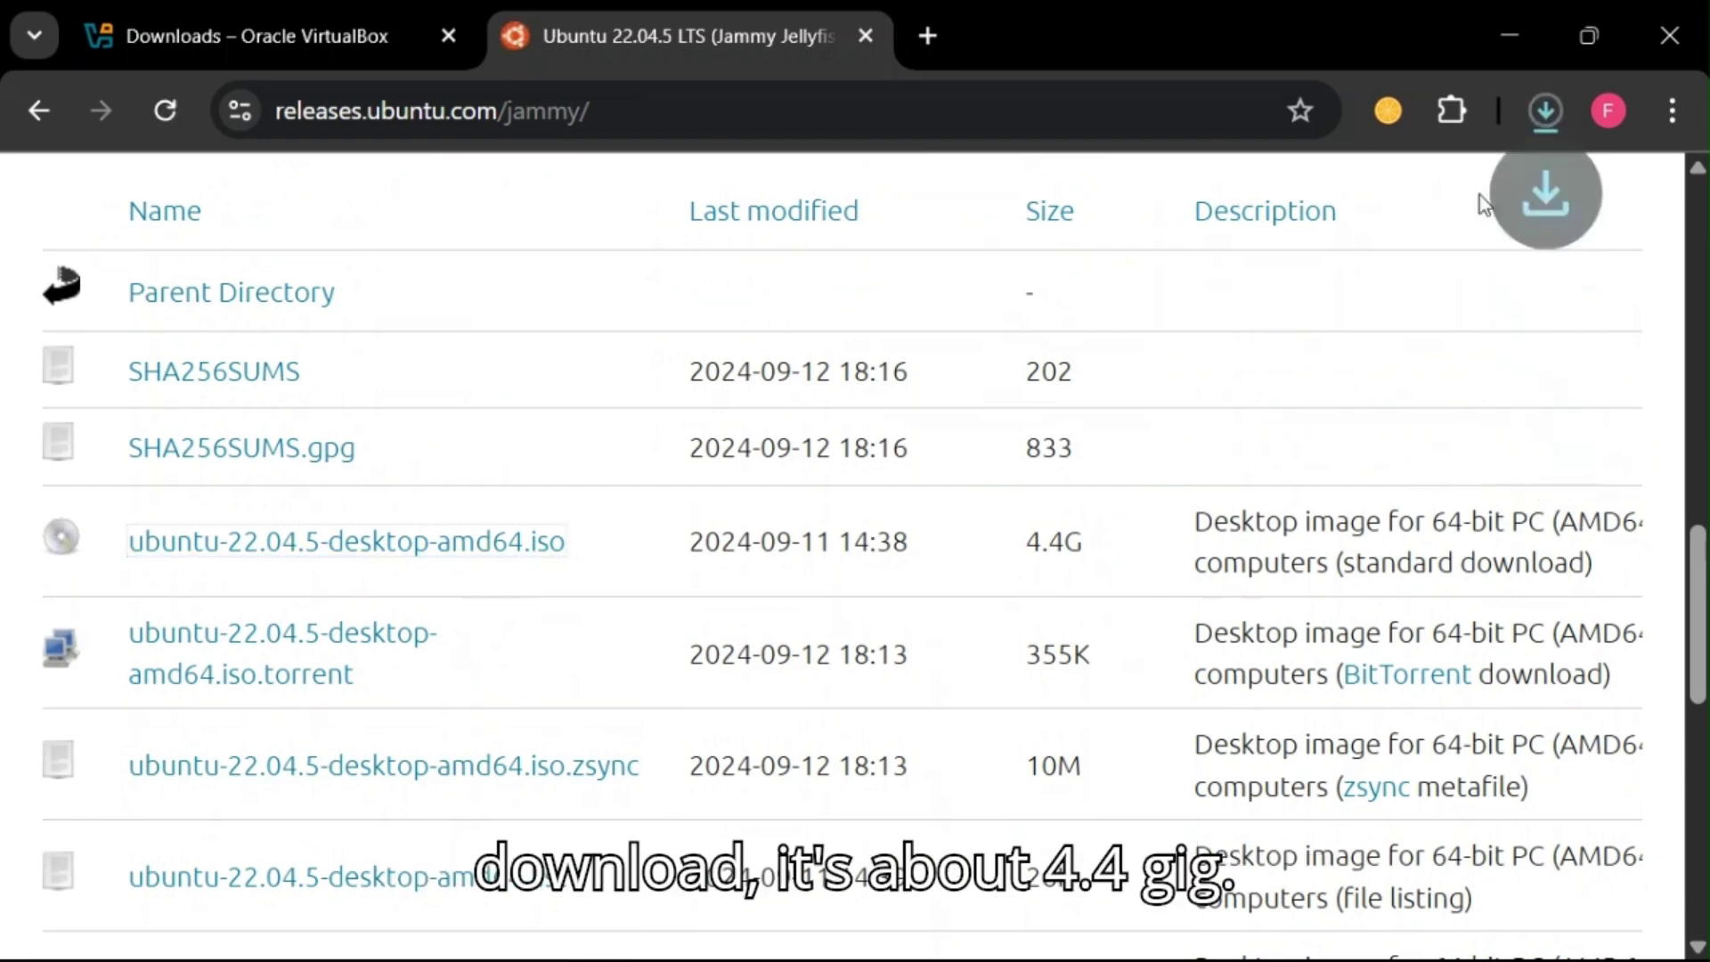
{"action": "left_click", "coordinate": [1550, 111]}
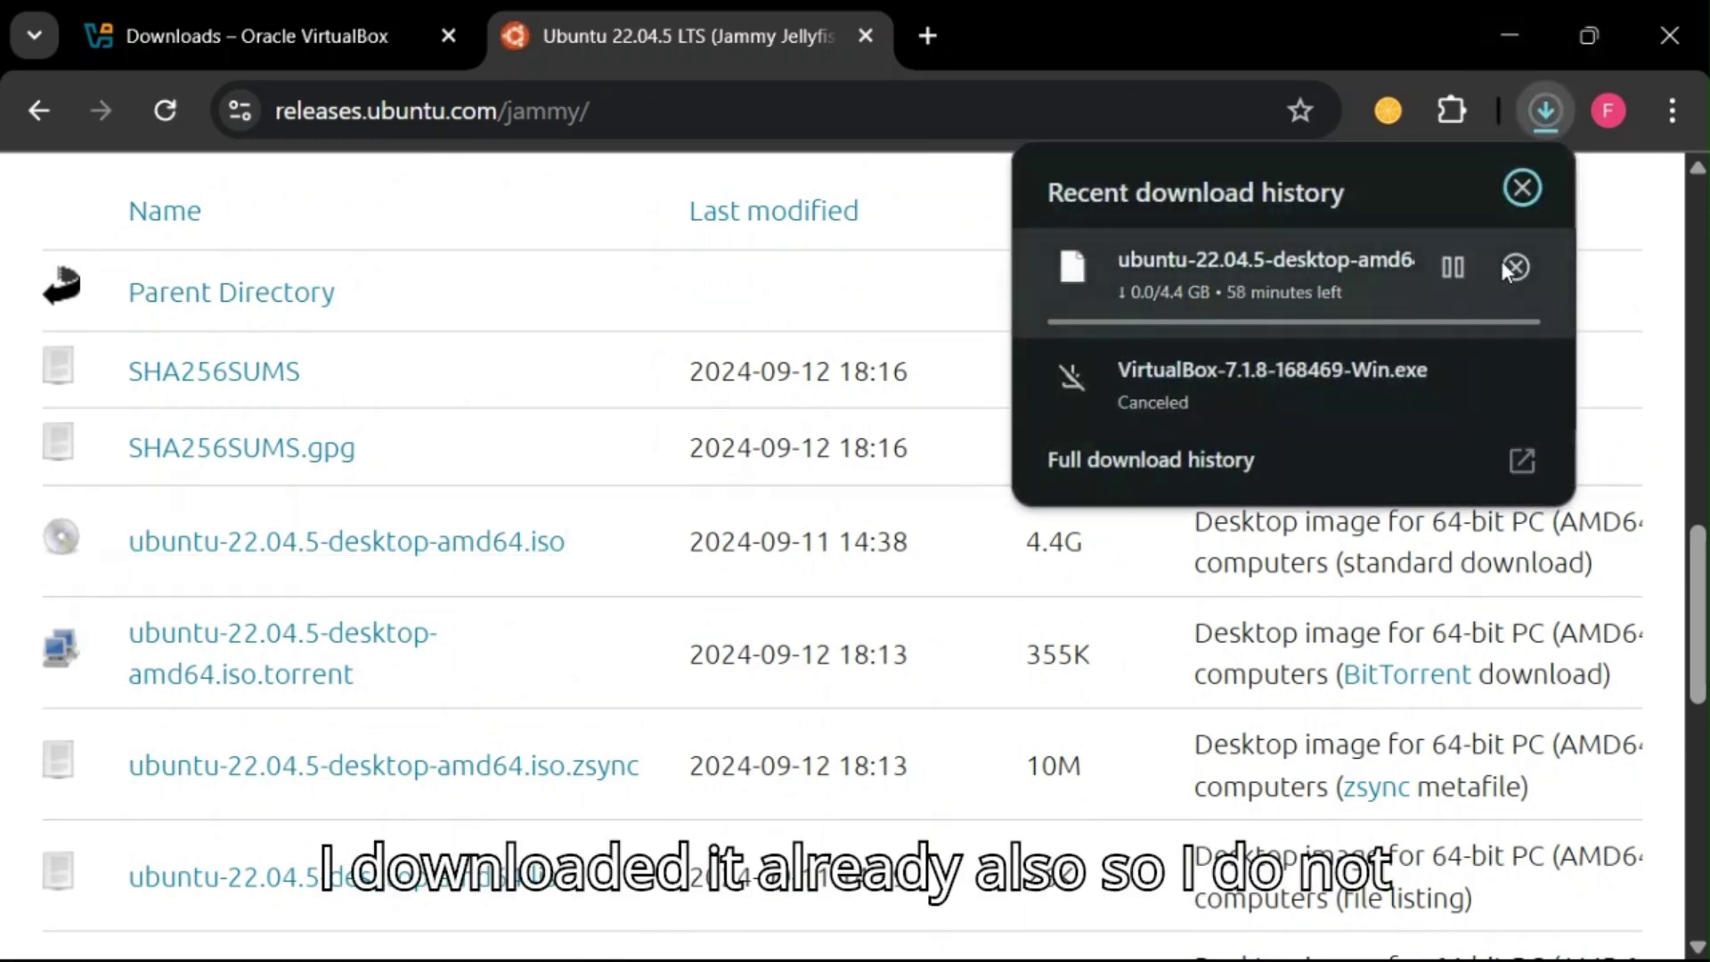
{"action": "left_click", "coordinate": [1513, 266]}
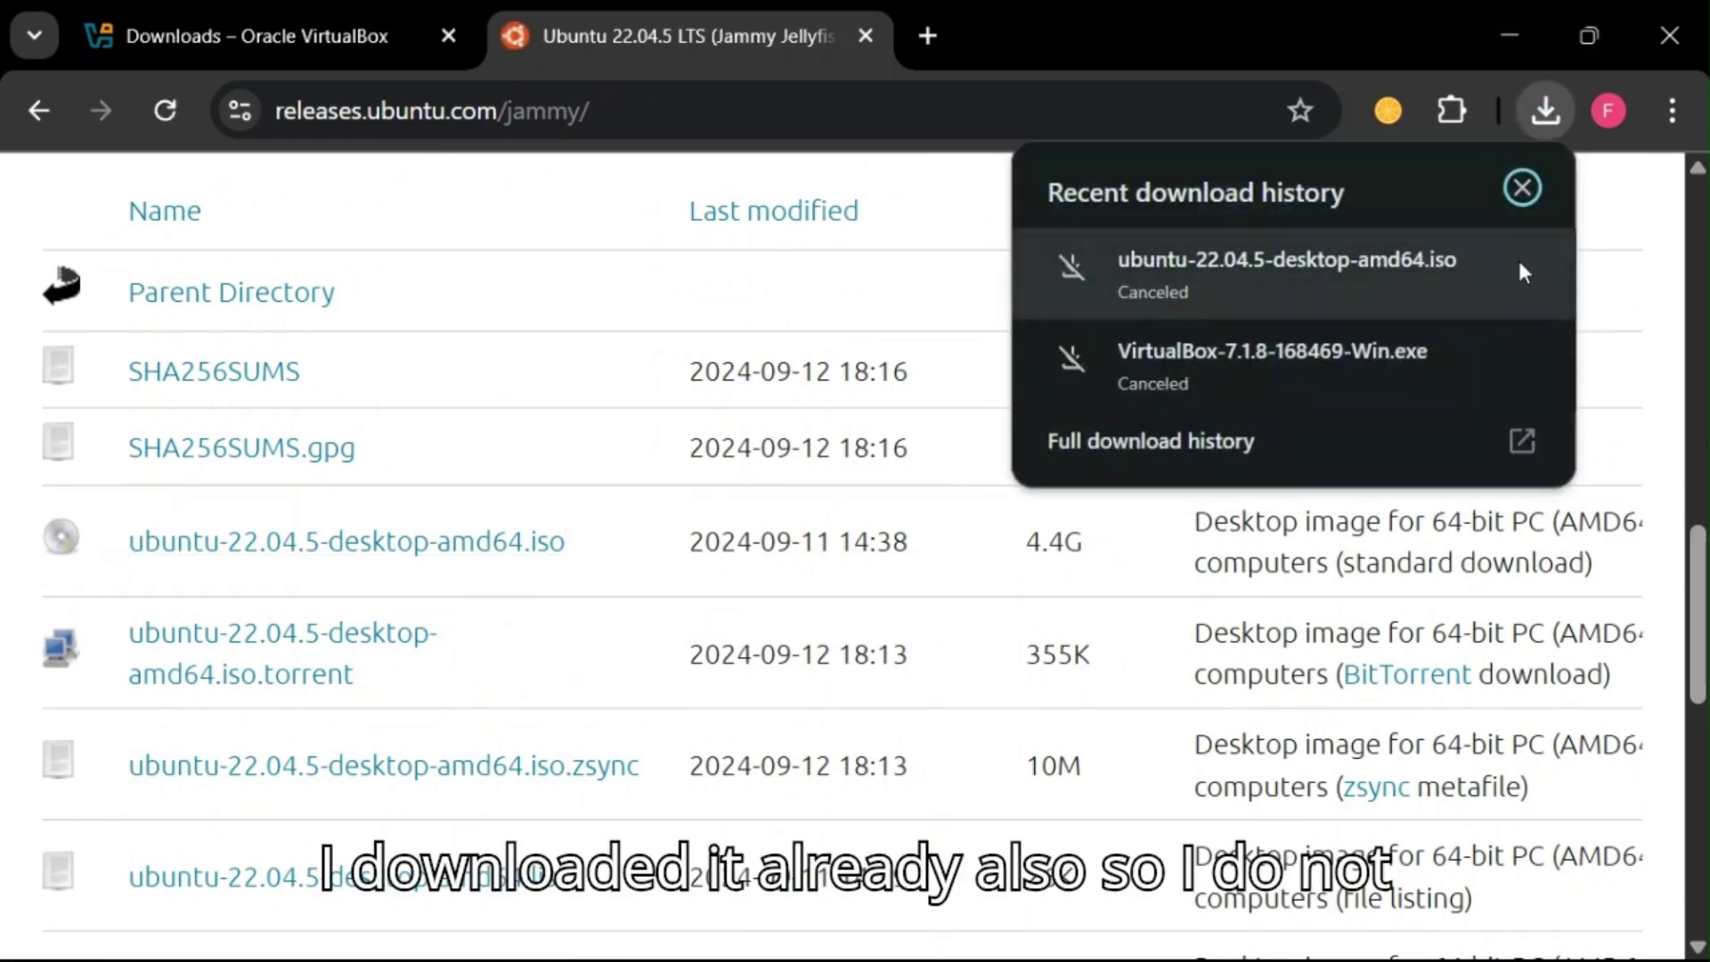
{"action": "left_click", "coordinate": [1520, 186]}
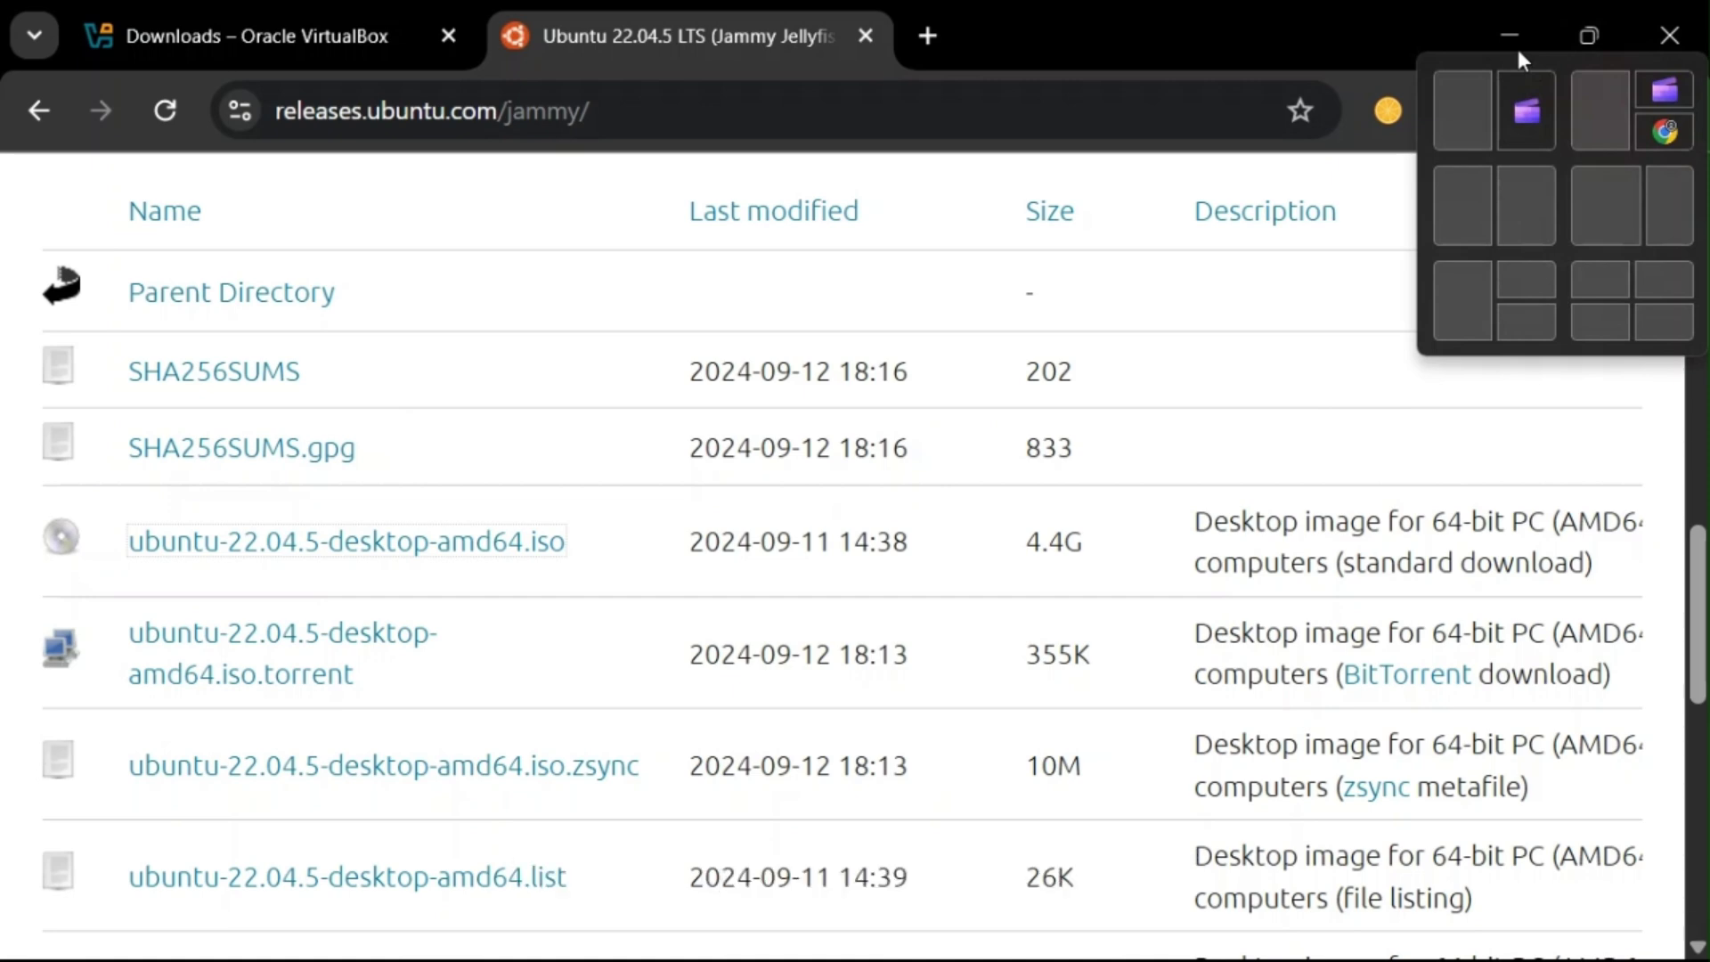
- Run the VirtualBox-7.1.8-168469-Win installer from the desktop's Download folder and bring its setup wizard to the front
{"action": "left_click", "coordinate": [1516, 46]}
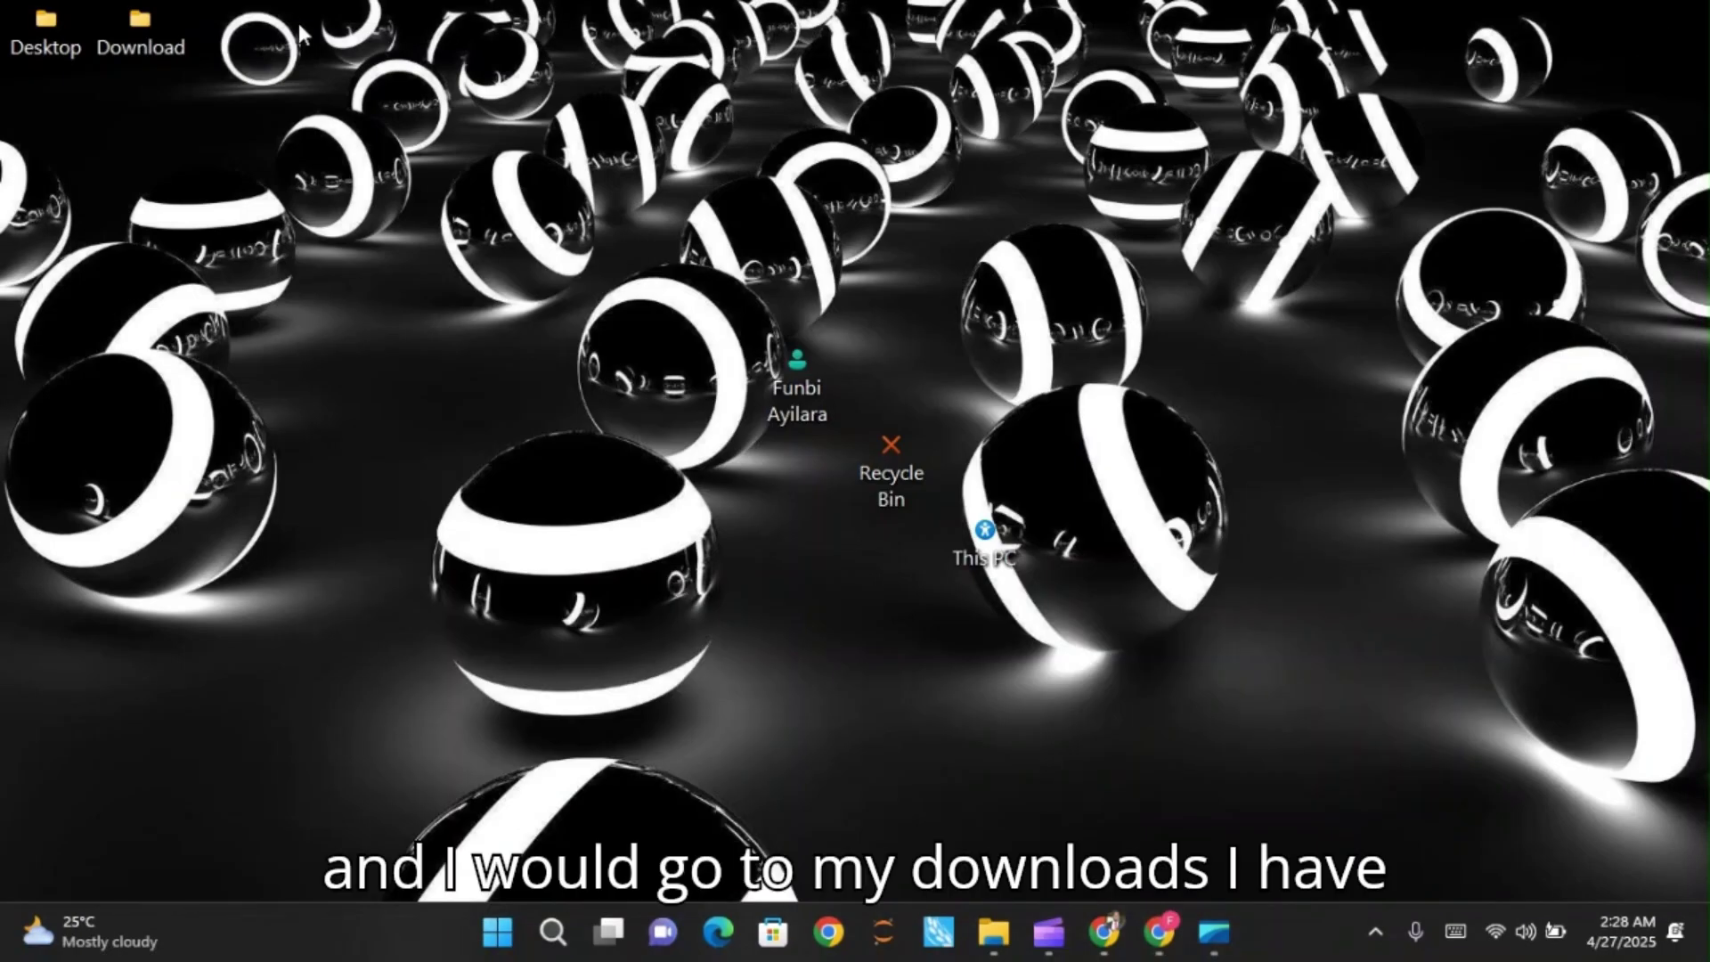
{"action": "double_click", "coordinate": [160, 34]}
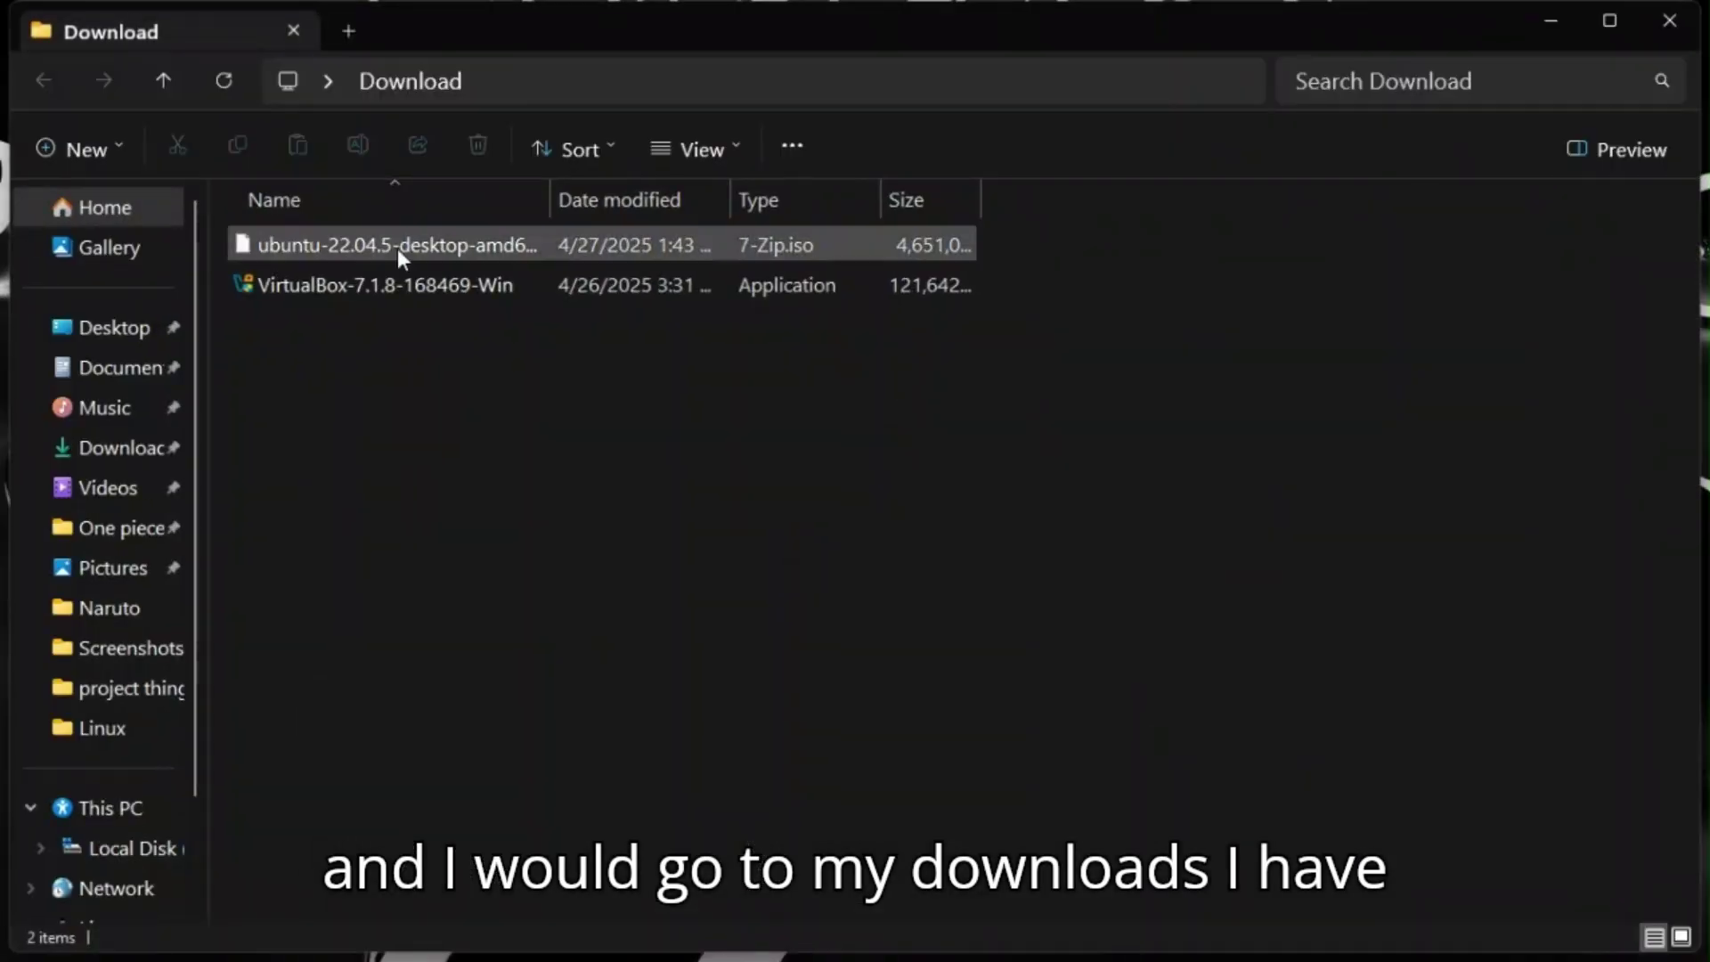
{"action": "double_click", "coordinate": [416, 299]}
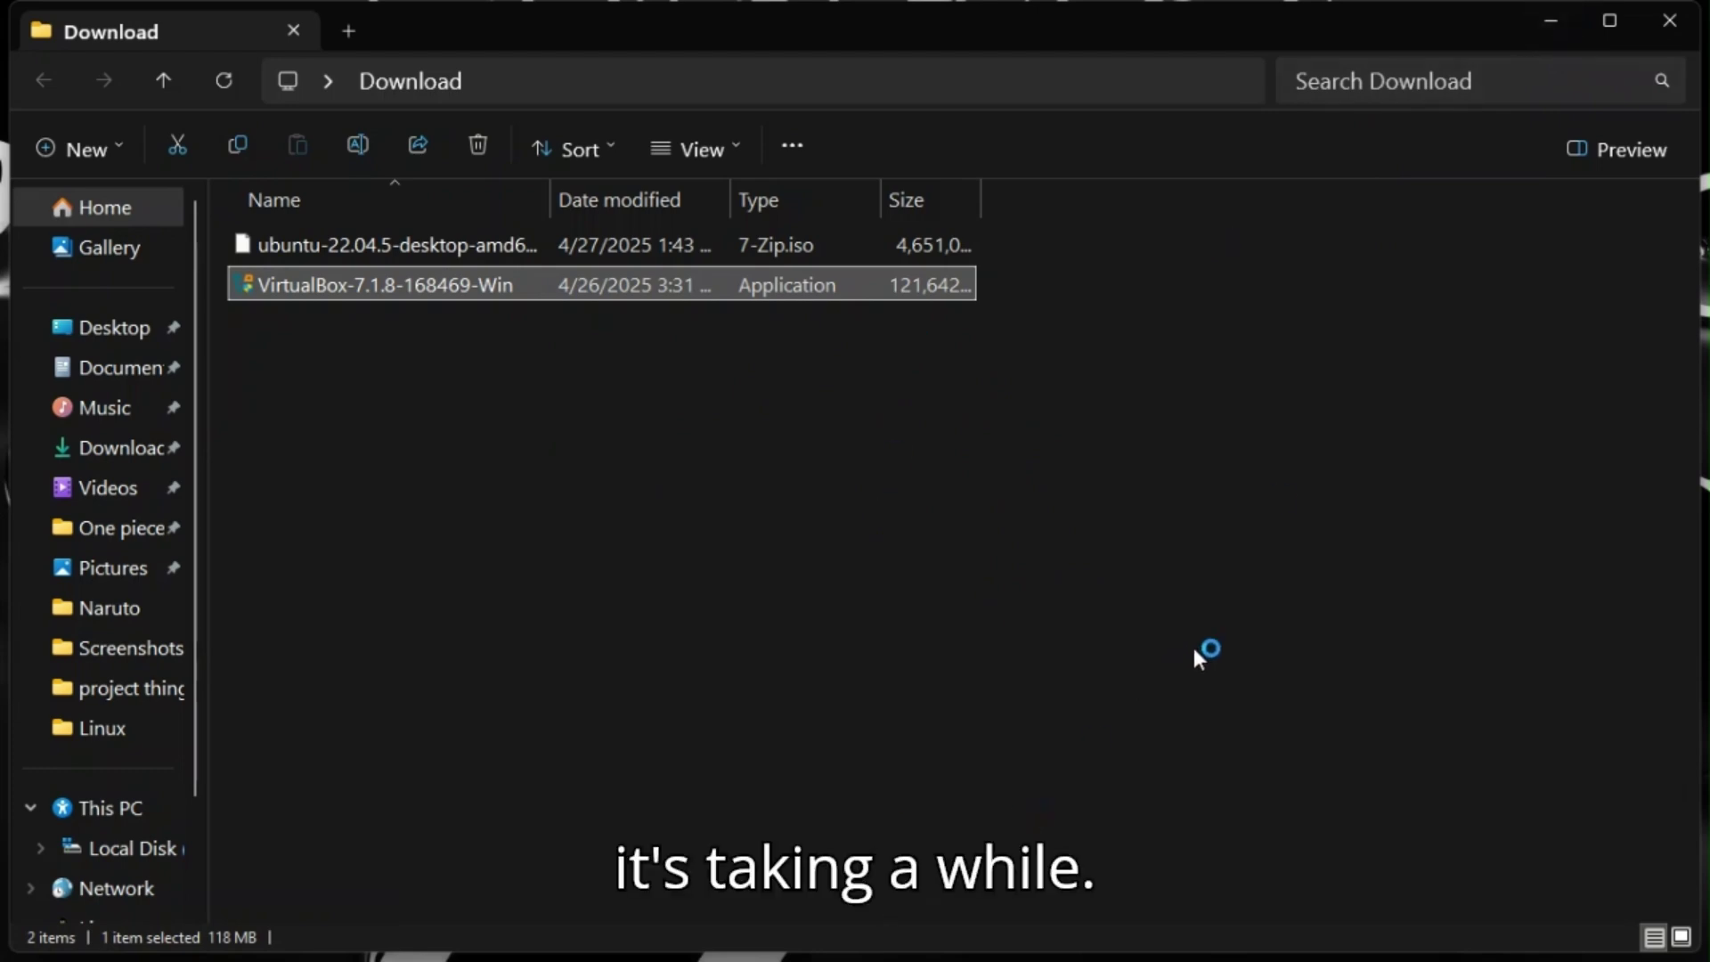
{"action": "left_click", "coordinate": [1551, 25]}
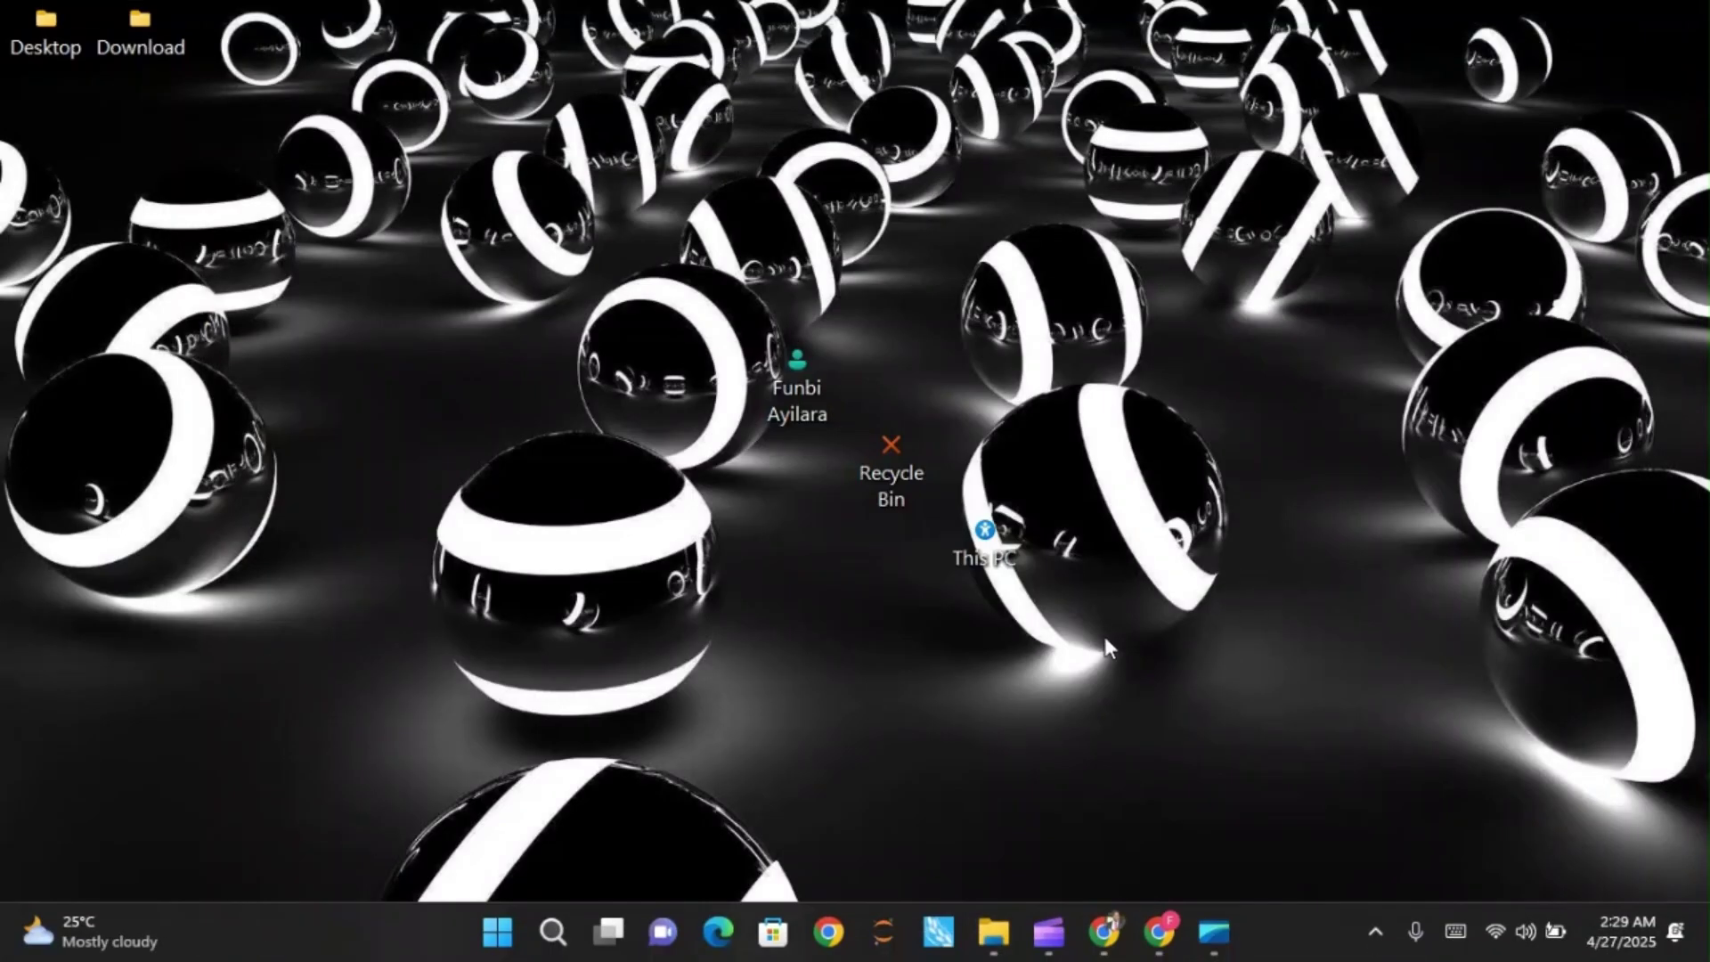
{"action": "left_click", "coordinate": [999, 946]}
{"action": "left_click", "coordinate": [1120, 812]}
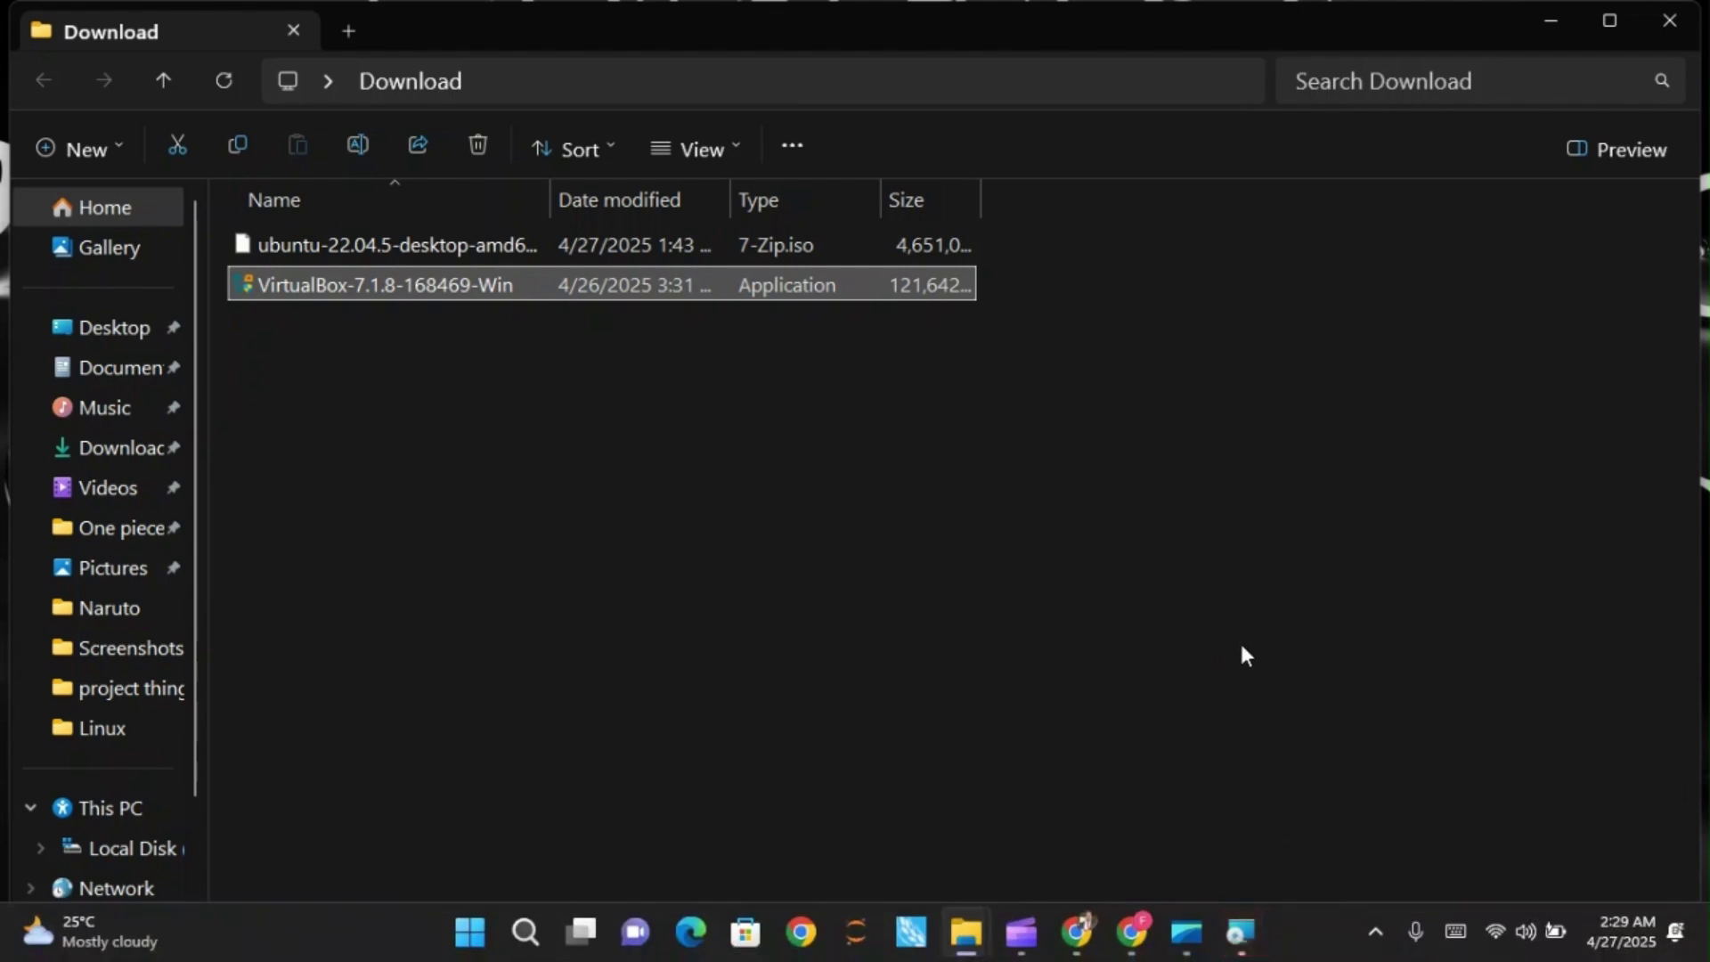
{"action": "left_click", "coordinate": [1243, 932]}
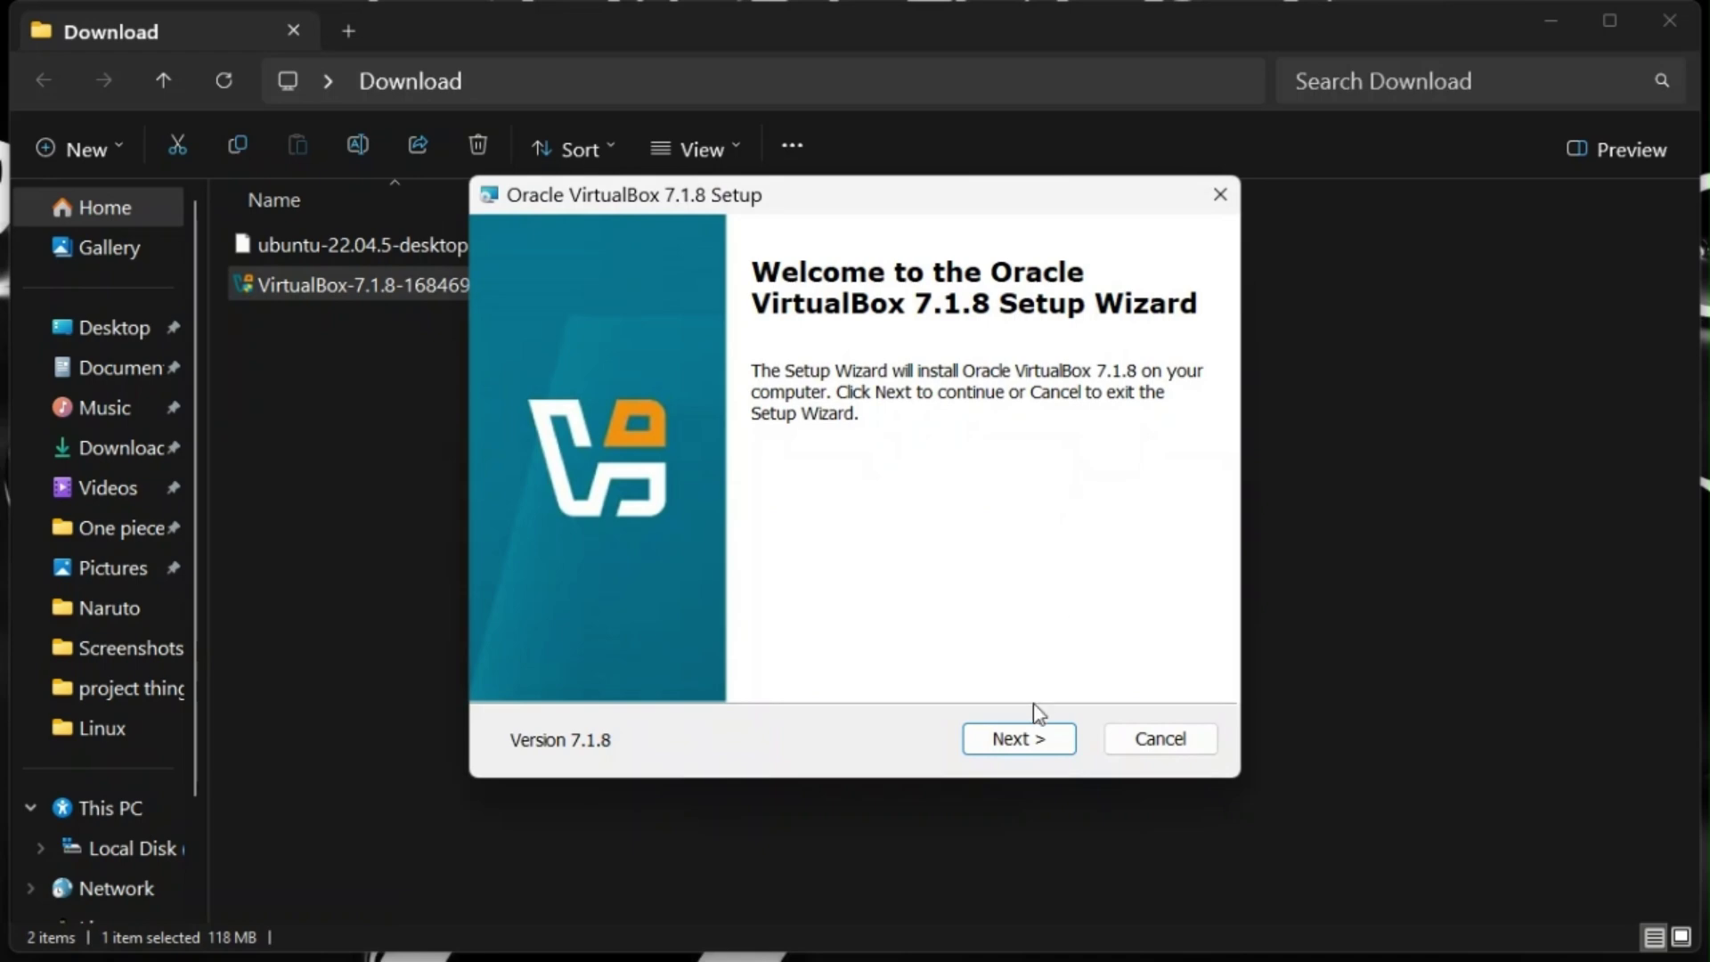
- Accept the license agreement and keep the default features and install location C:\Program Files\Oracle\VirtualBox\
{"action": "left_click", "coordinate": [1038, 740]}
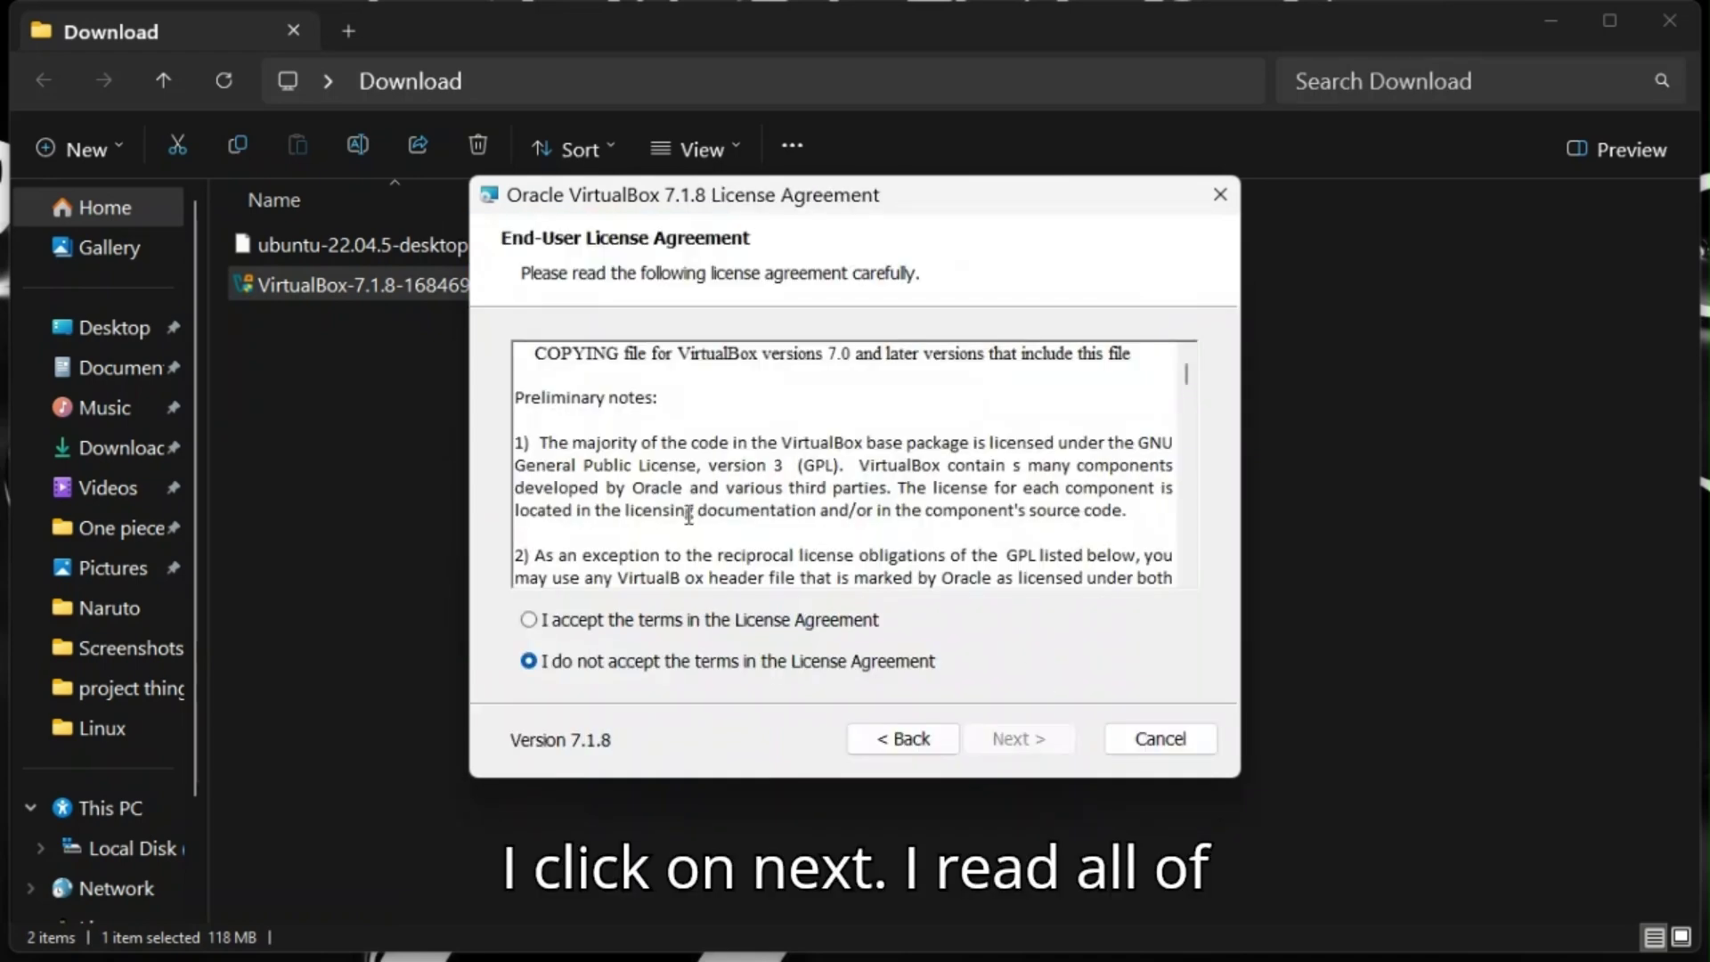
{"action": "scroll", "coordinate": [801, 535], "scroll_direction": "down", "scroll_amount": 15}
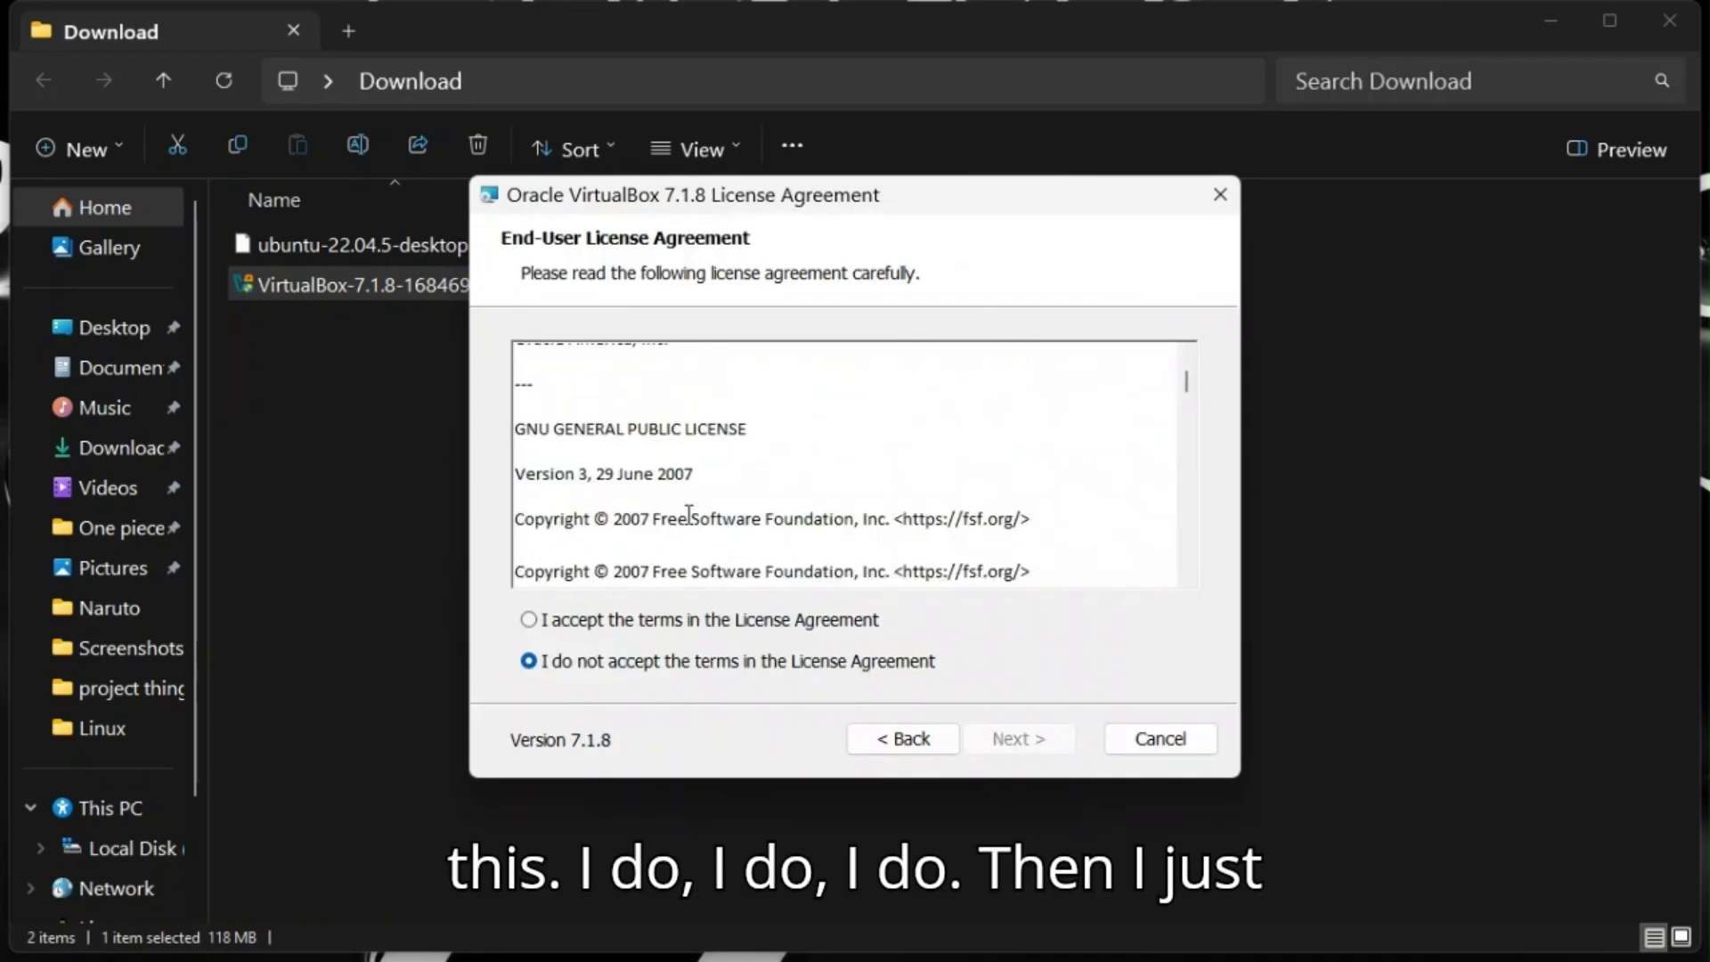
{"action": "left_click", "coordinate": [629, 622]}
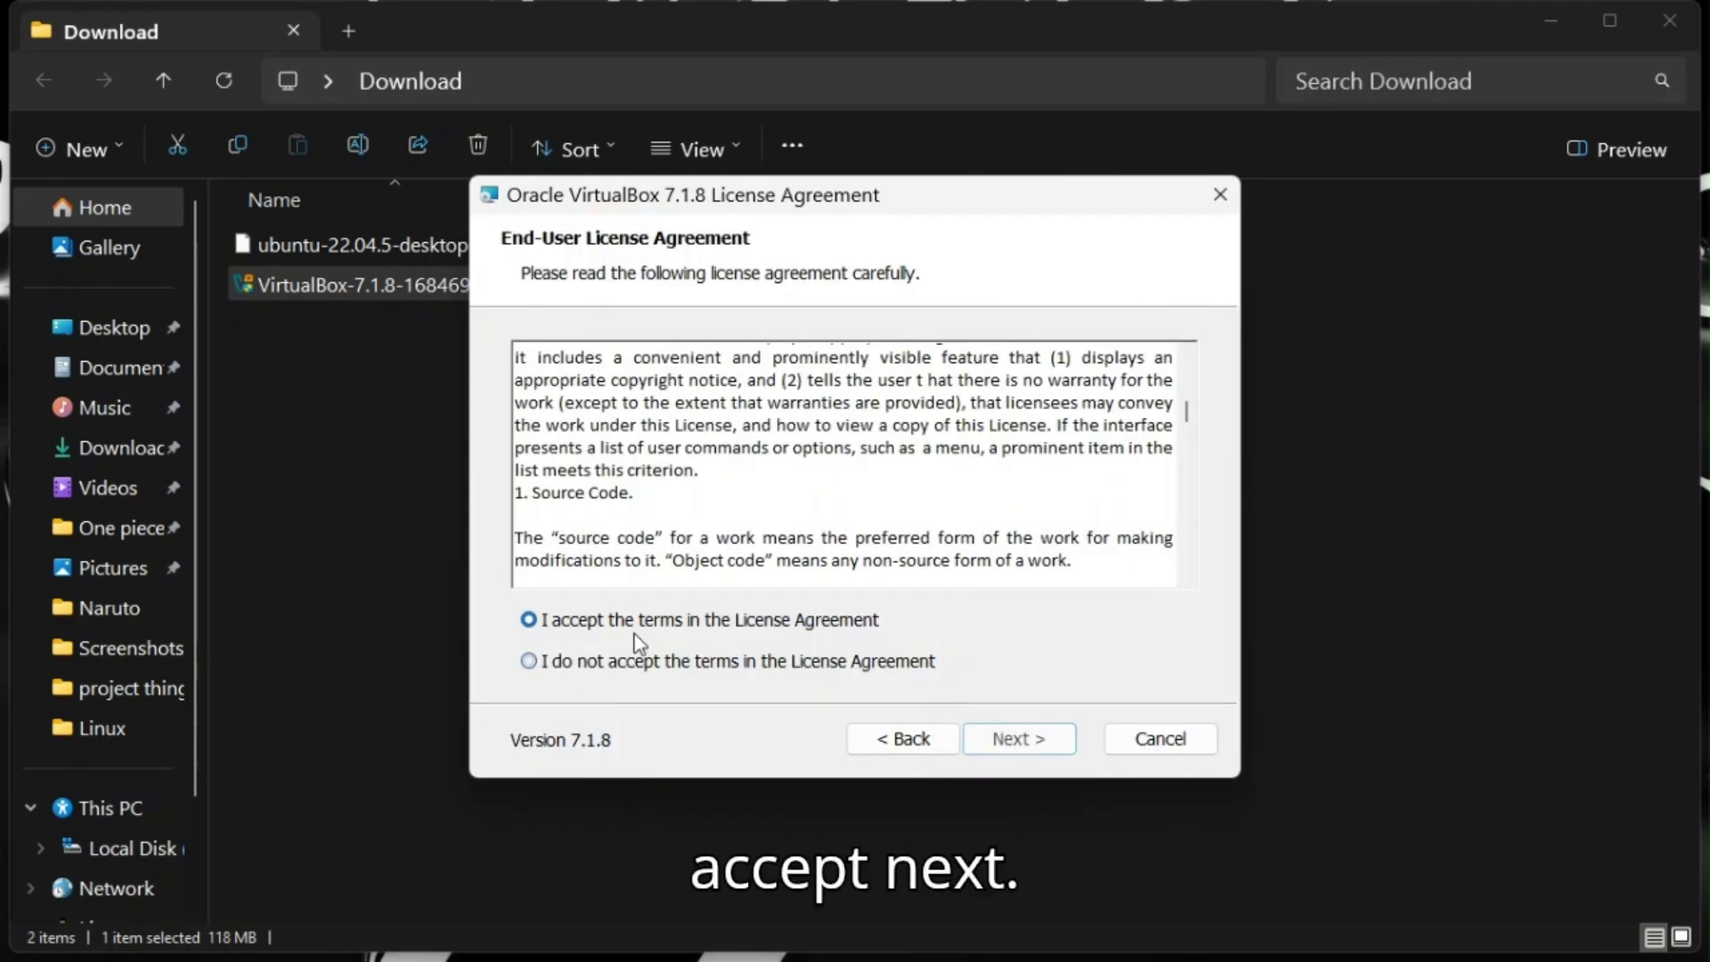
{"action": "left_click", "coordinate": [1004, 746]}
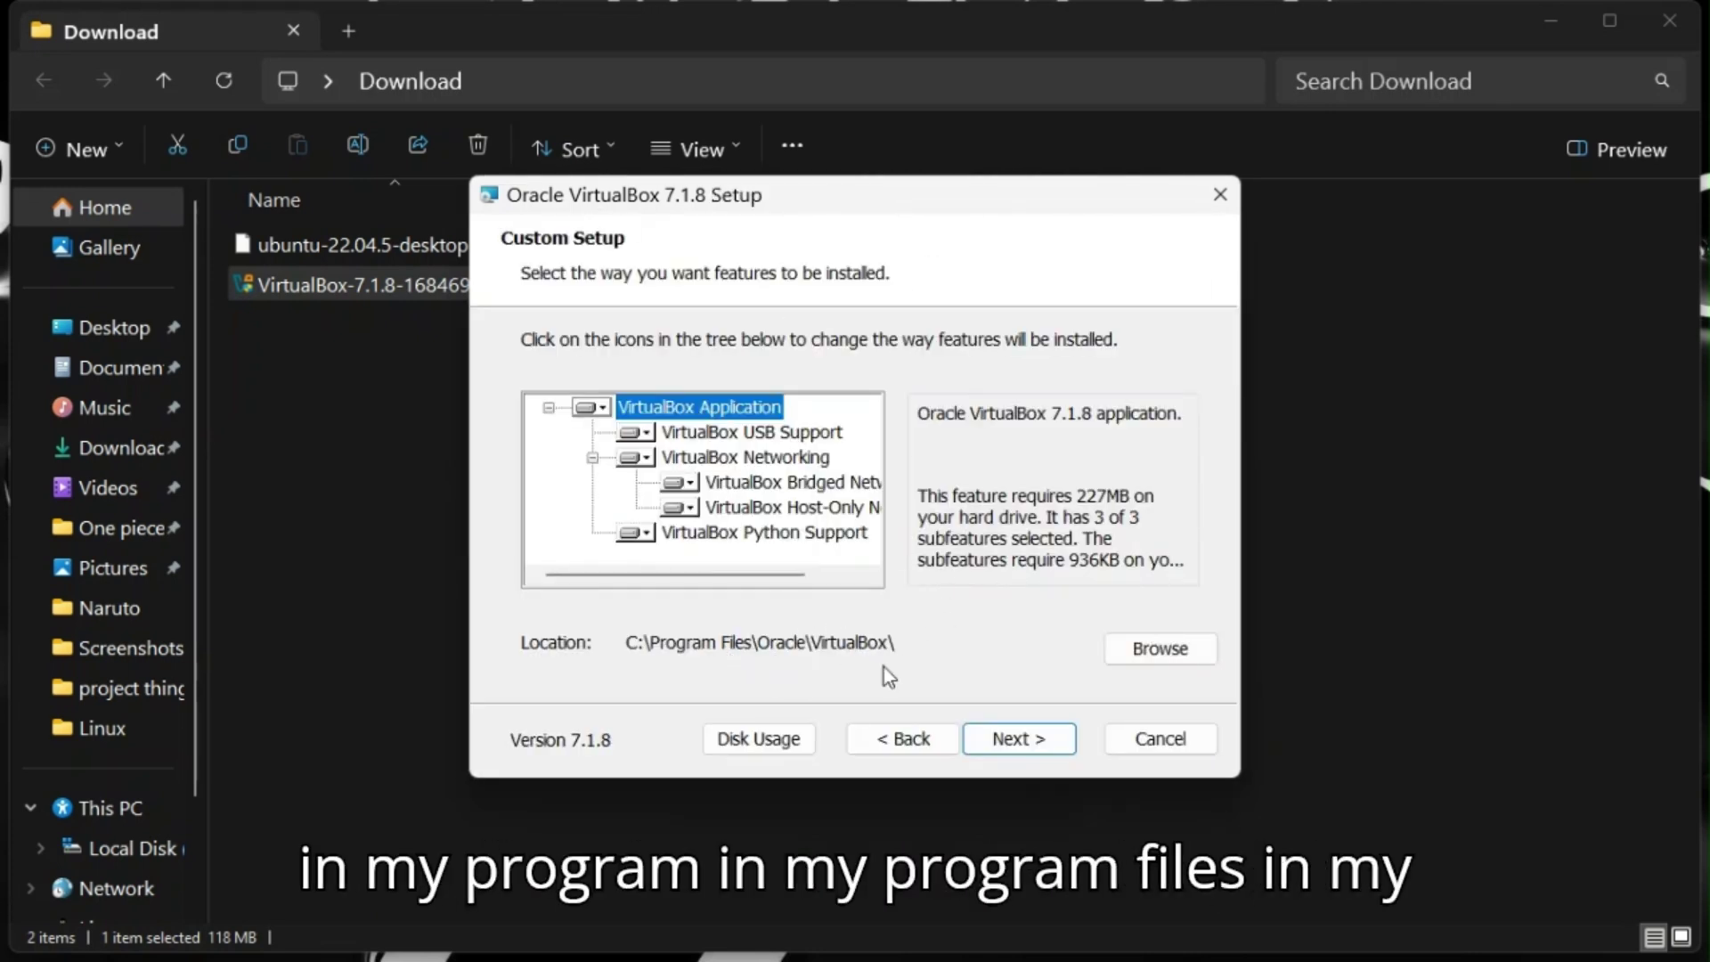
{"action": "left_click", "coordinate": [1020, 741]}
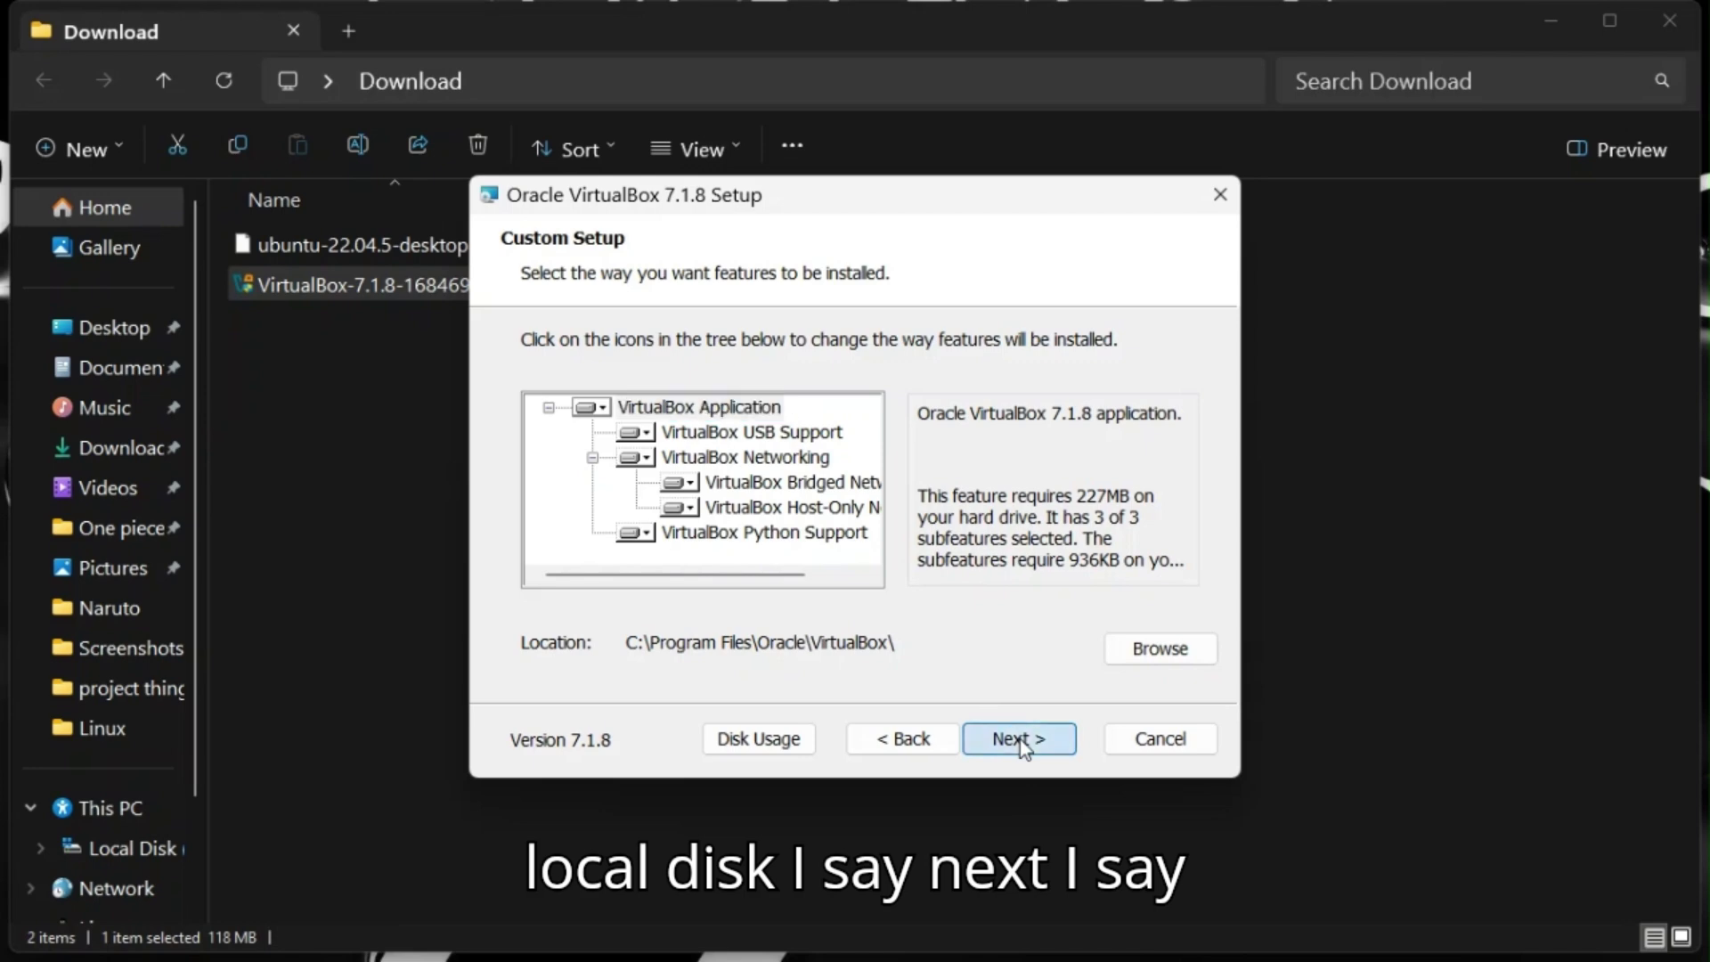
{"action": "left_click", "coordinate": [1020, 740]}
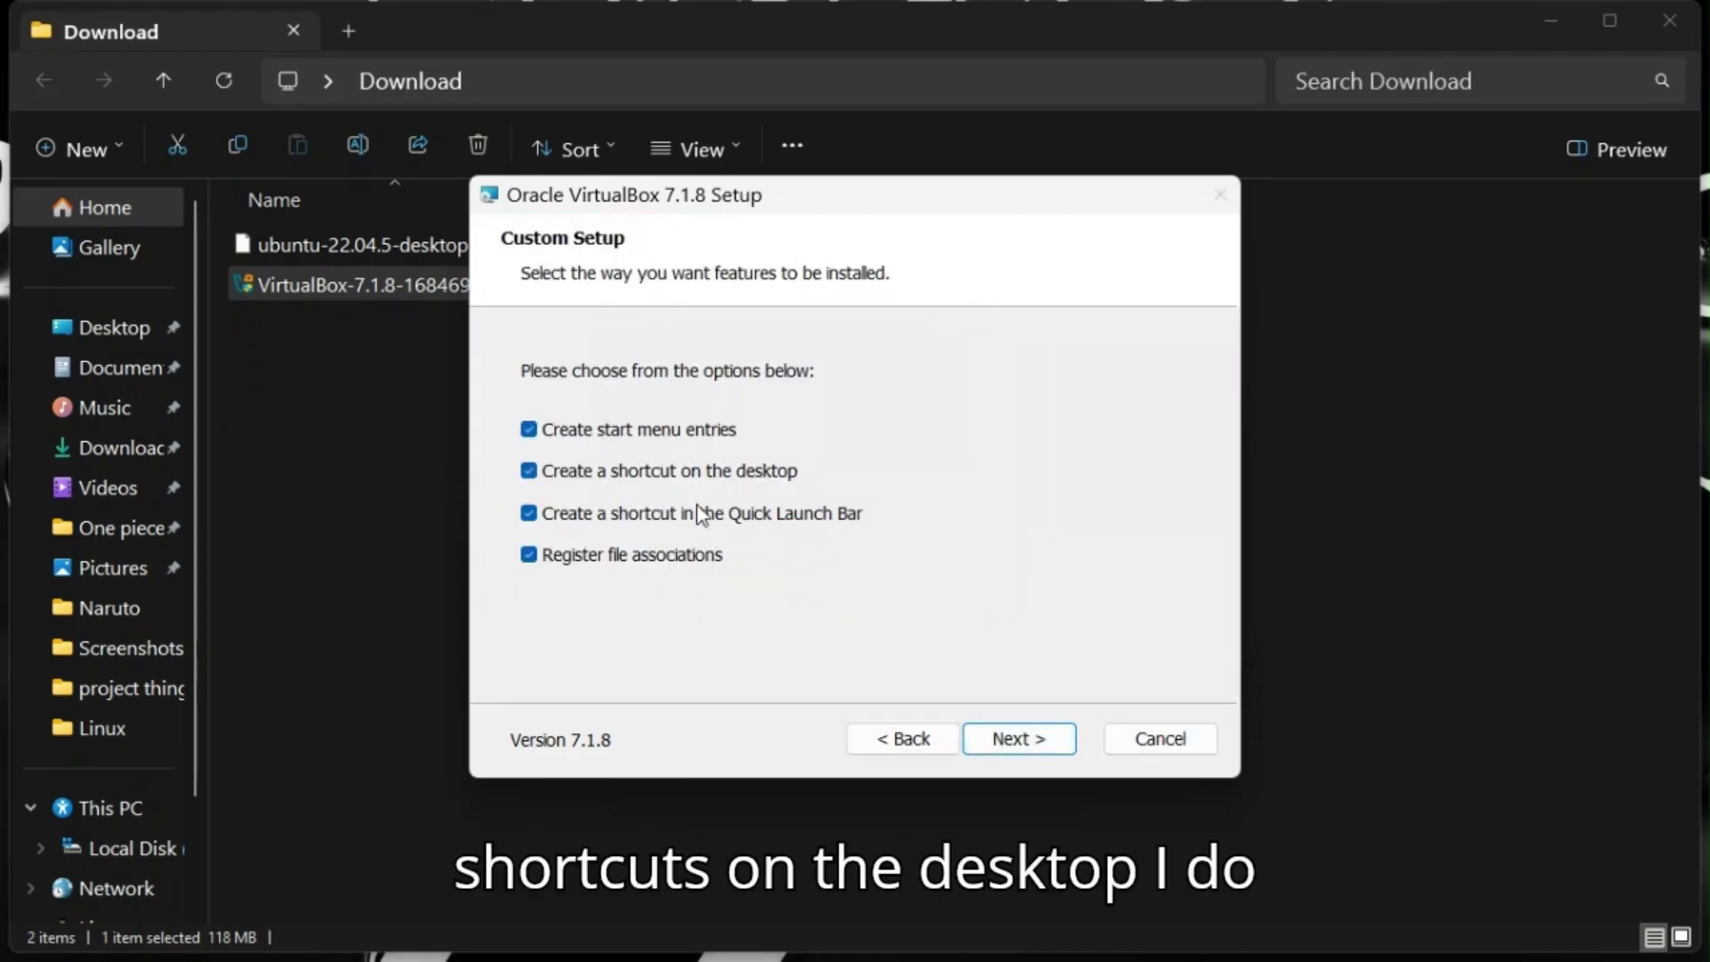
- Install VirtualBox 7.1.8 with all shortcut and file association options enabled, finish the setup wizard and close the Download folder
{"action": "left_click", "coordinate": [695, 556]}
{"action": "left_click", "coordinate": [690, 556]}
{"action": "left_click", "coordinate": [729, 527]}
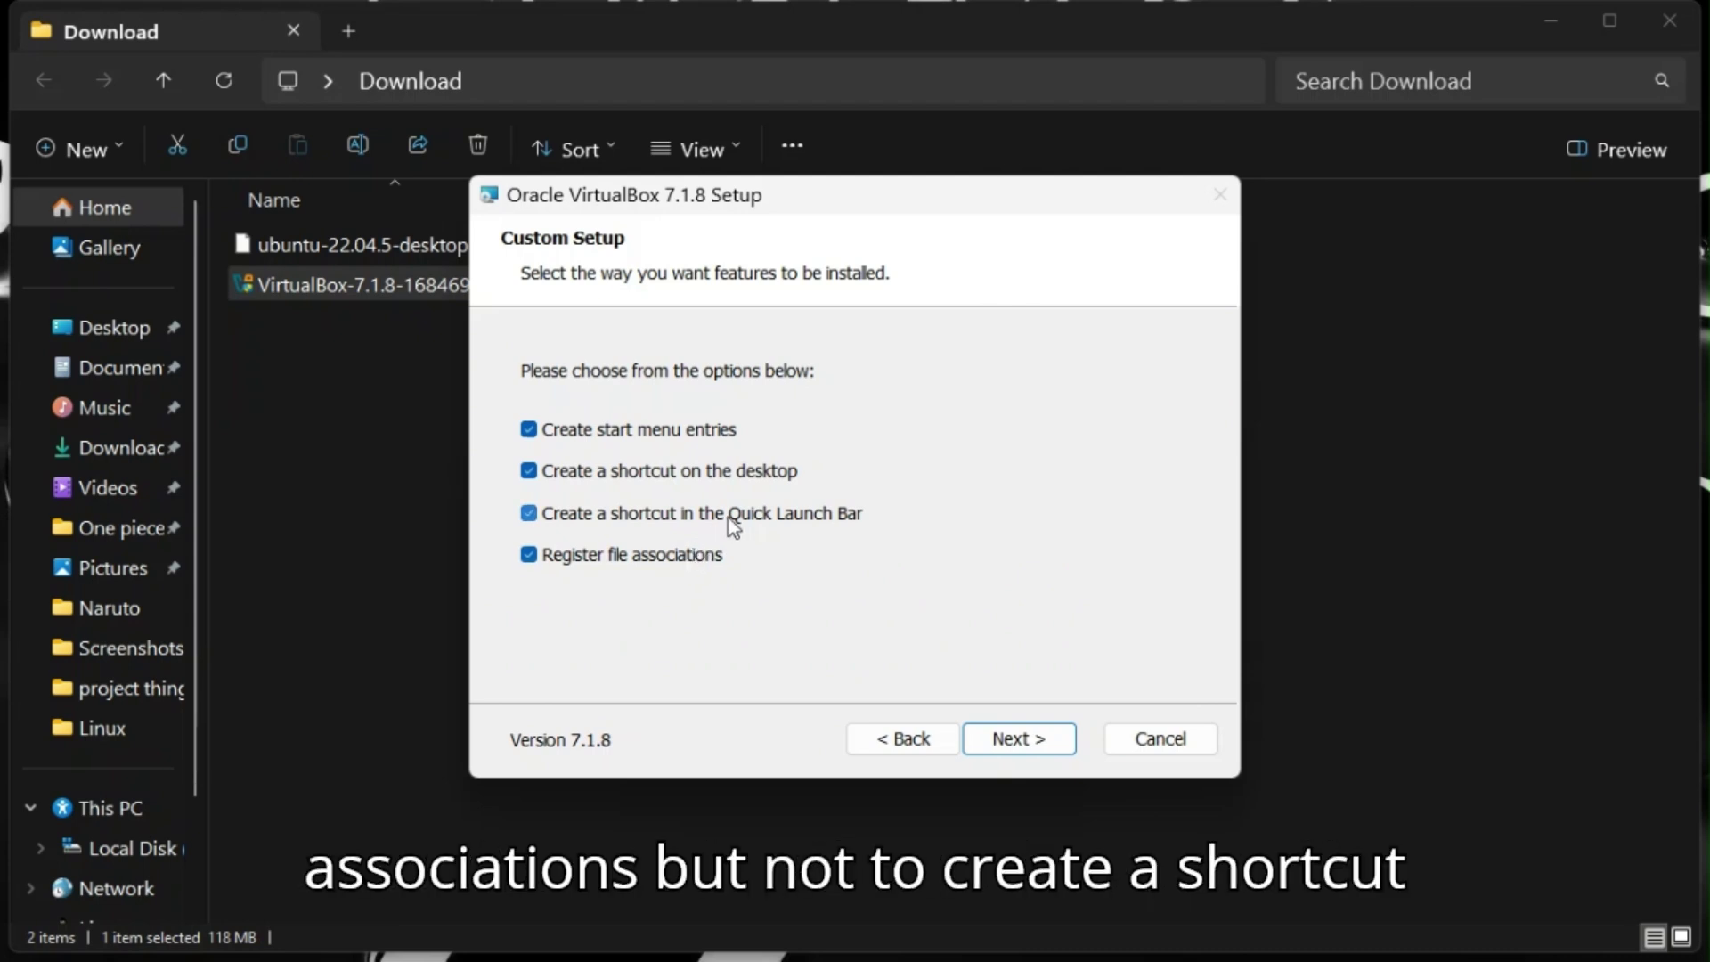
{"action": "left_click", "coordinate": [997, 738]}
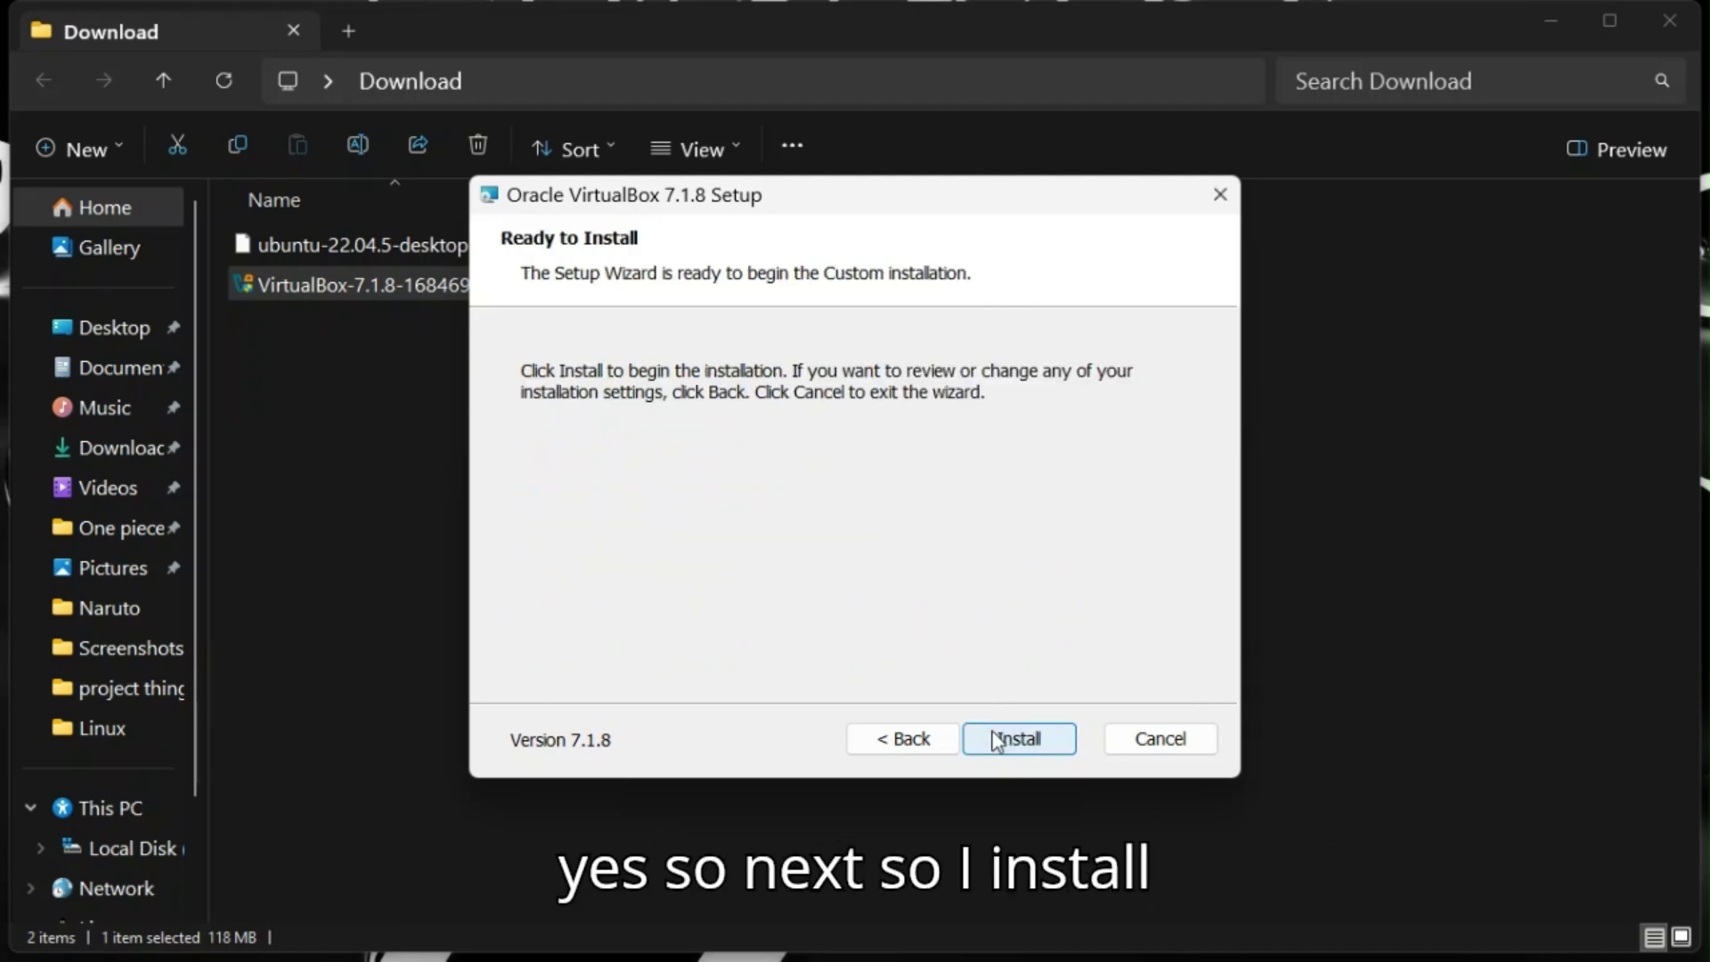
{"action": "left_click", "coordinate": [996, 739]}
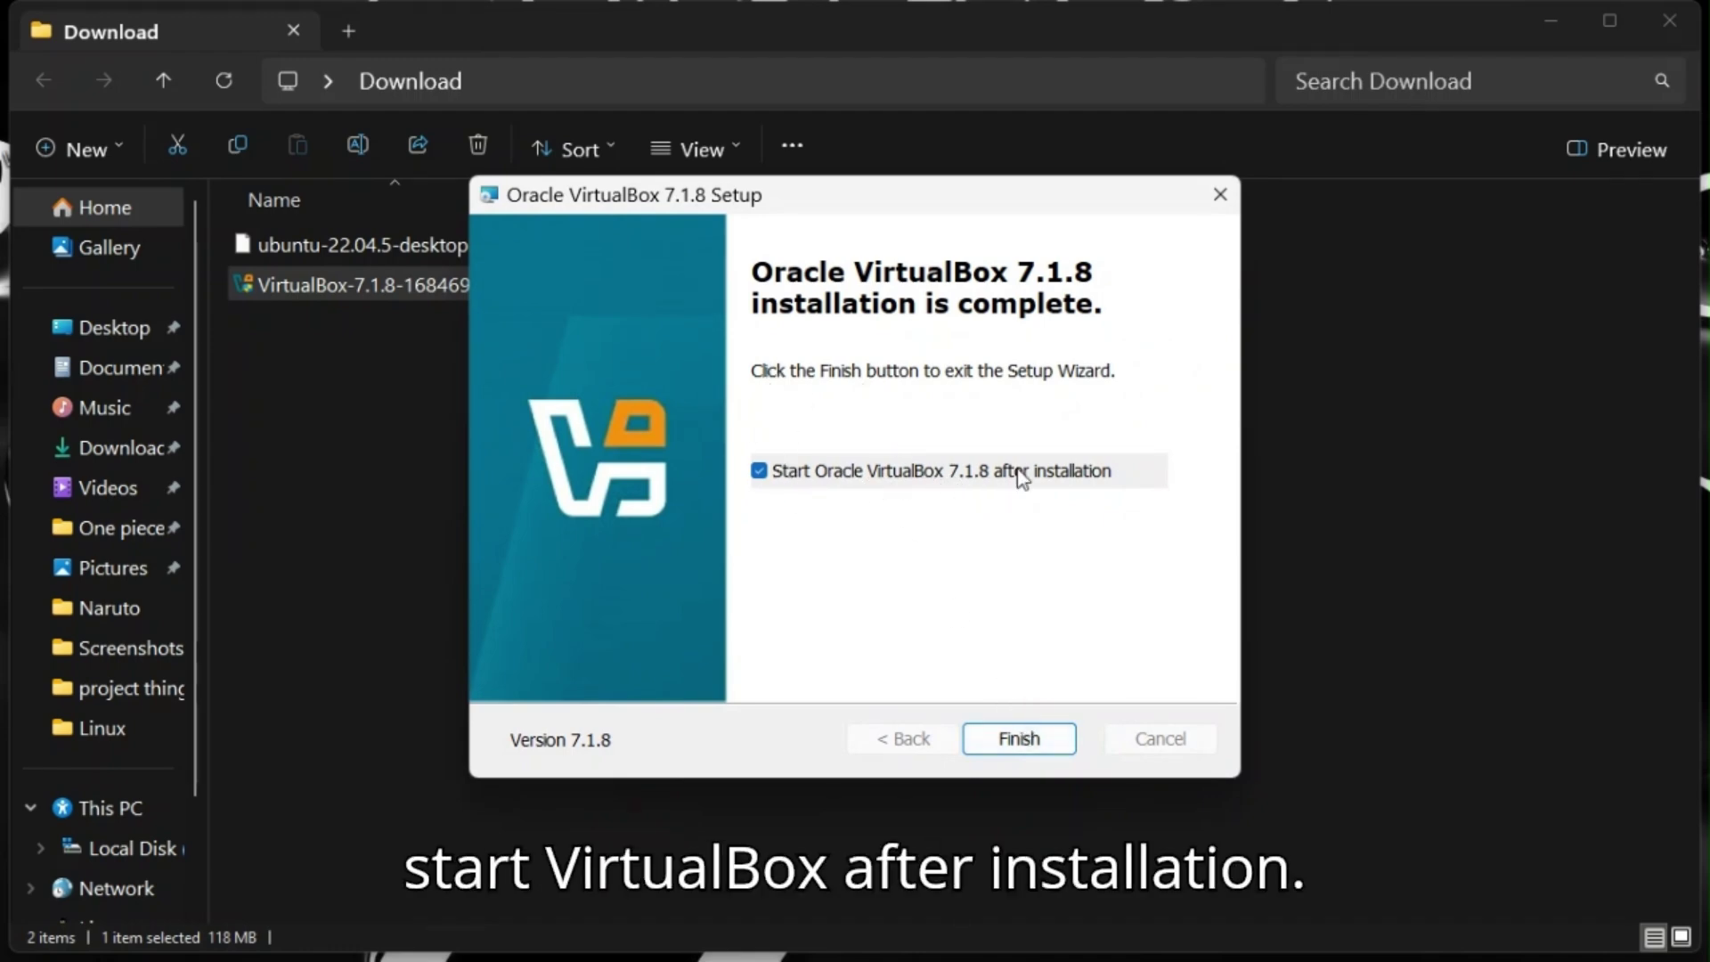
{"action": "left_click", "coordinate": [998, 750]}
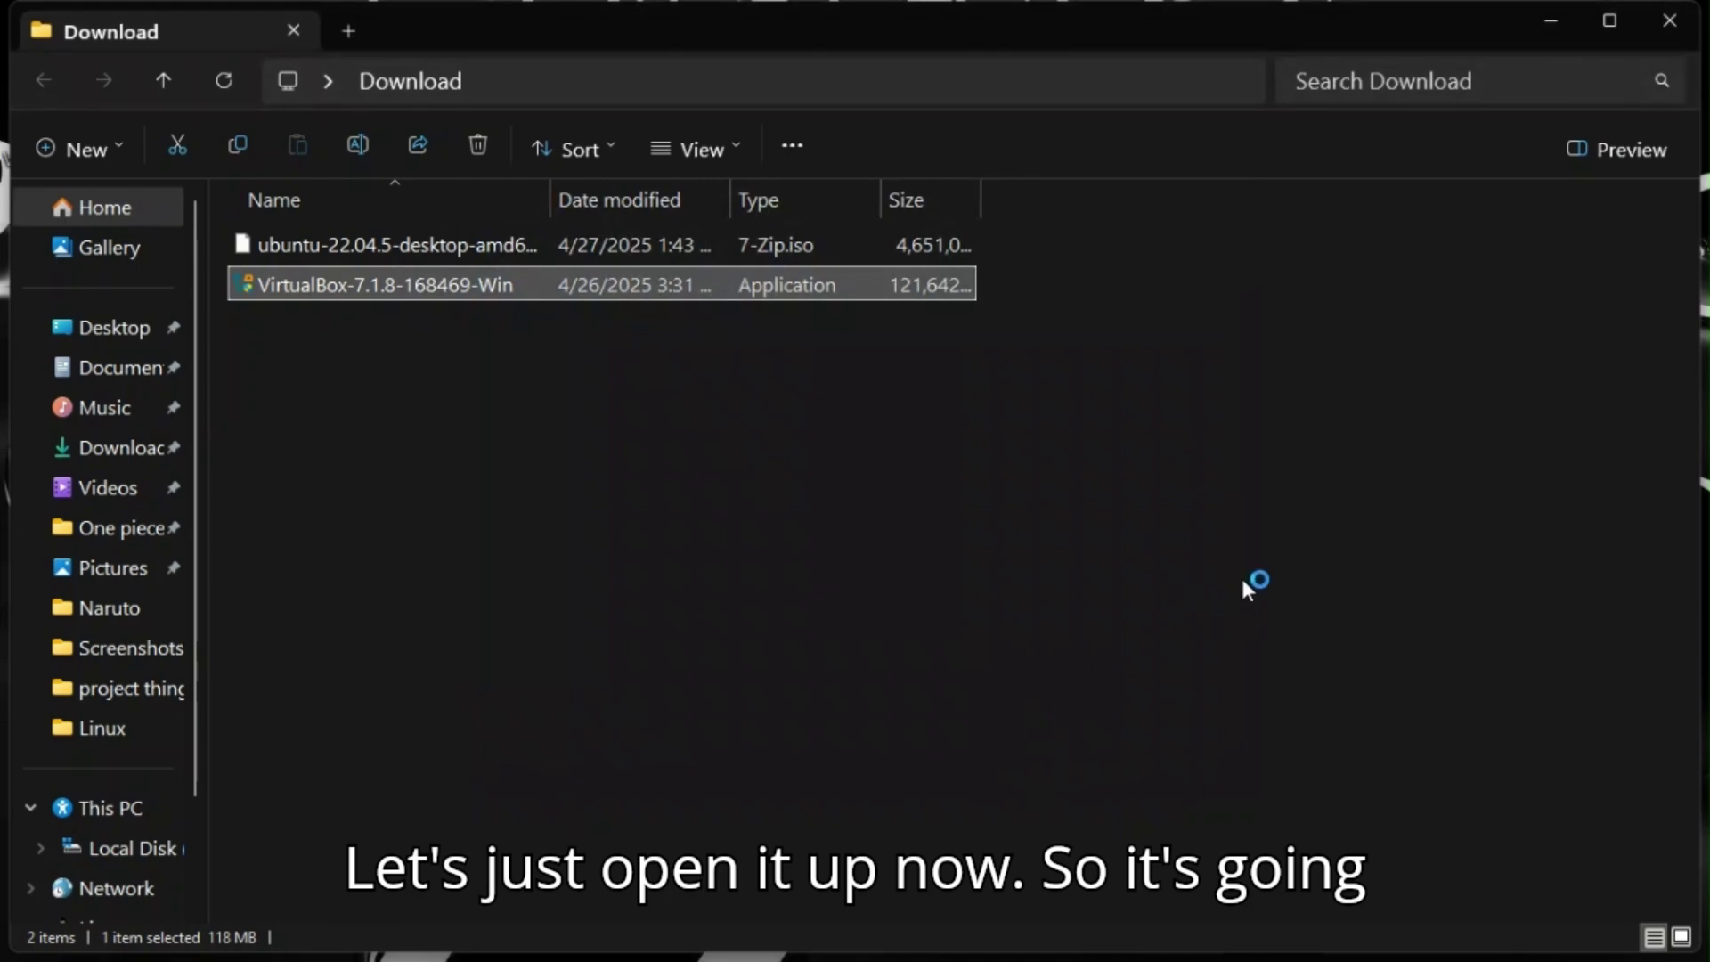
{"action": "left_click", "coordinate": [1667, 18]}
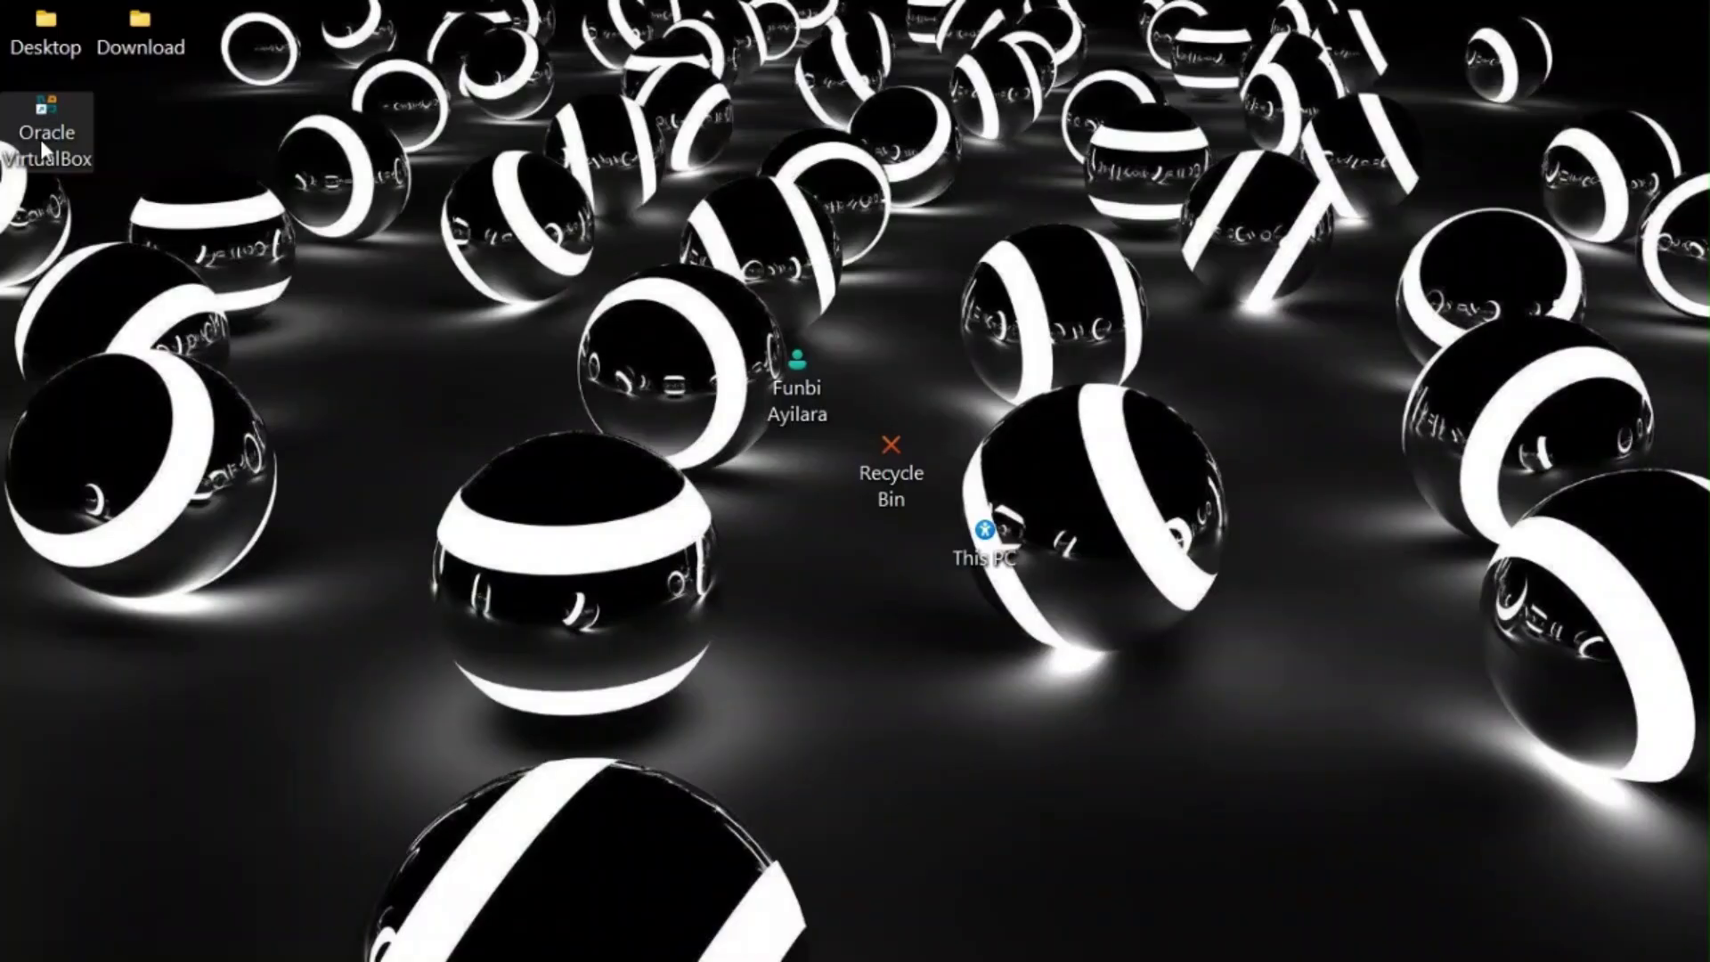
- Launch Oracle VirtualBox from the desktop and start creating a new virtual machine named LinuxDistro
{"action": "double_click", "coordinate": [40, 139]}
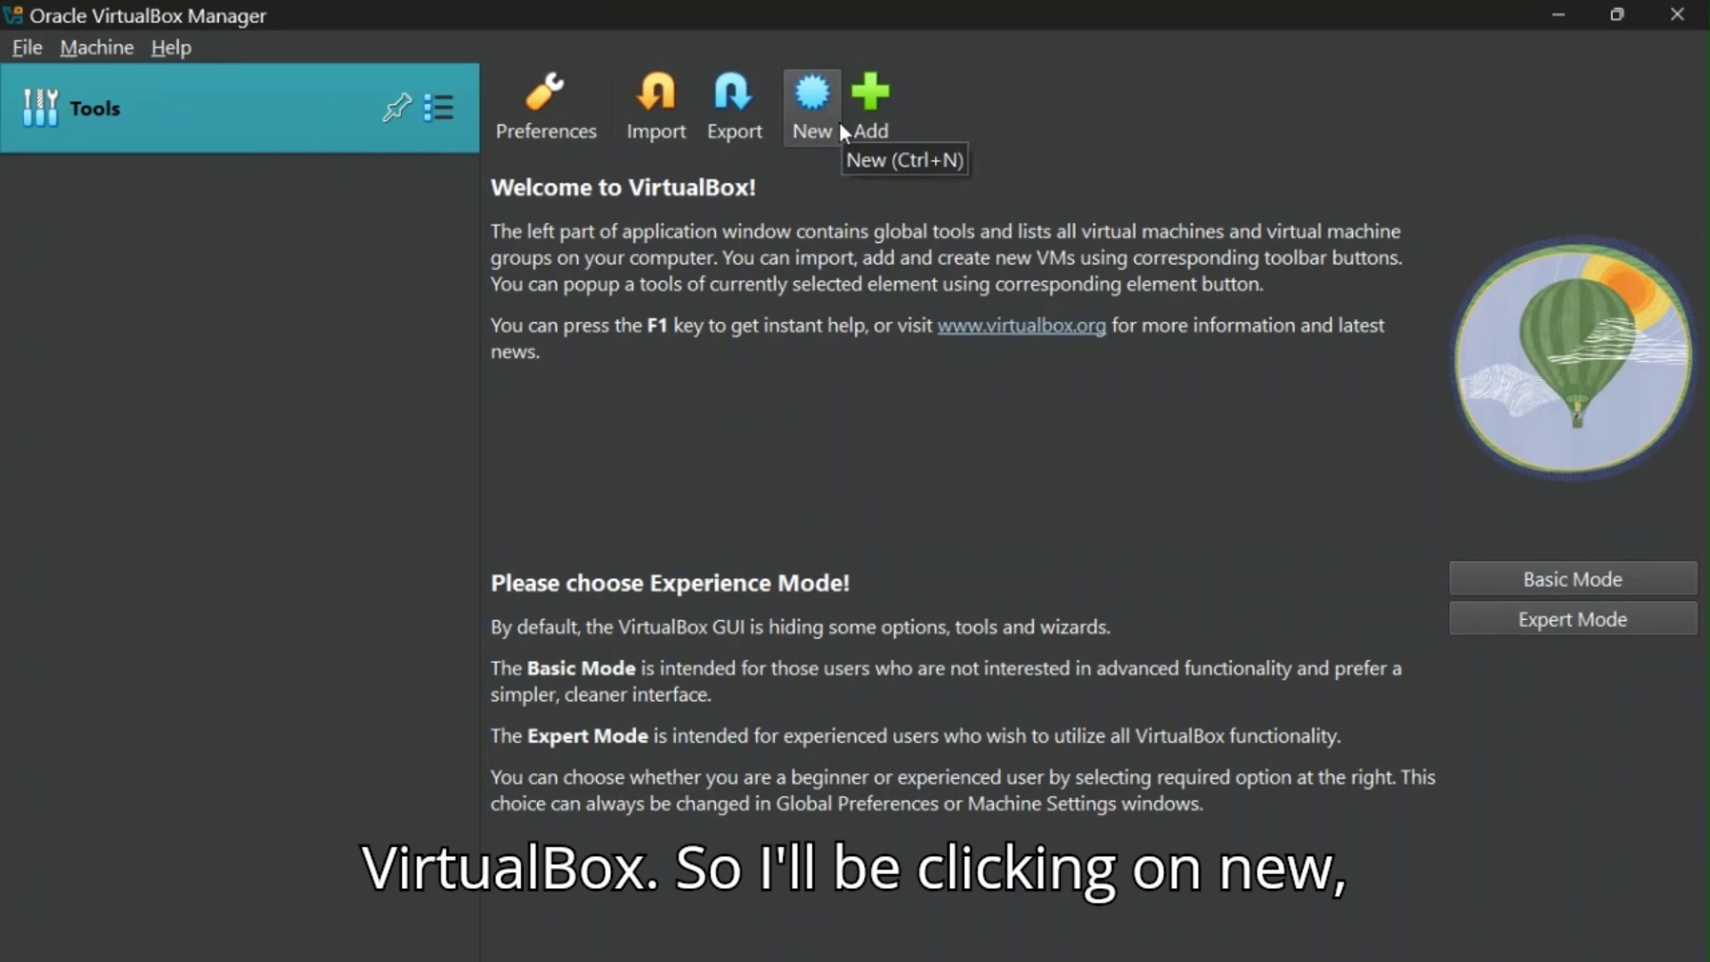
{"action": "left_click", "coordinate": [809, 109]}
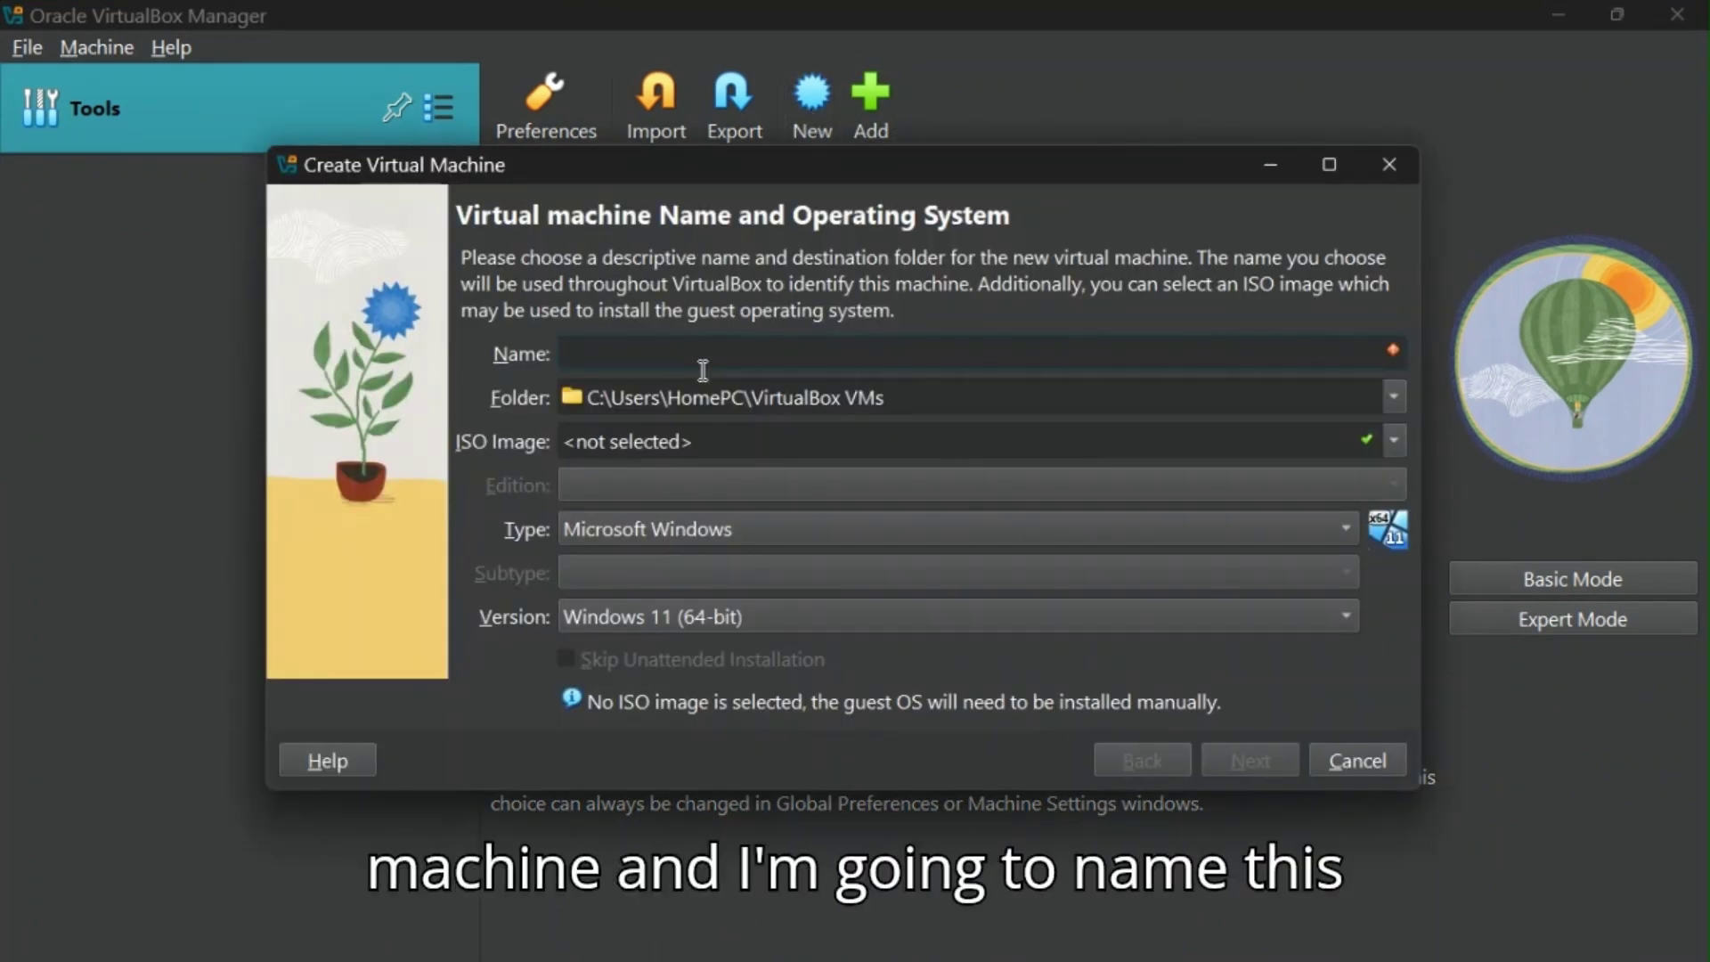
{"action": "type", "text": "L"}
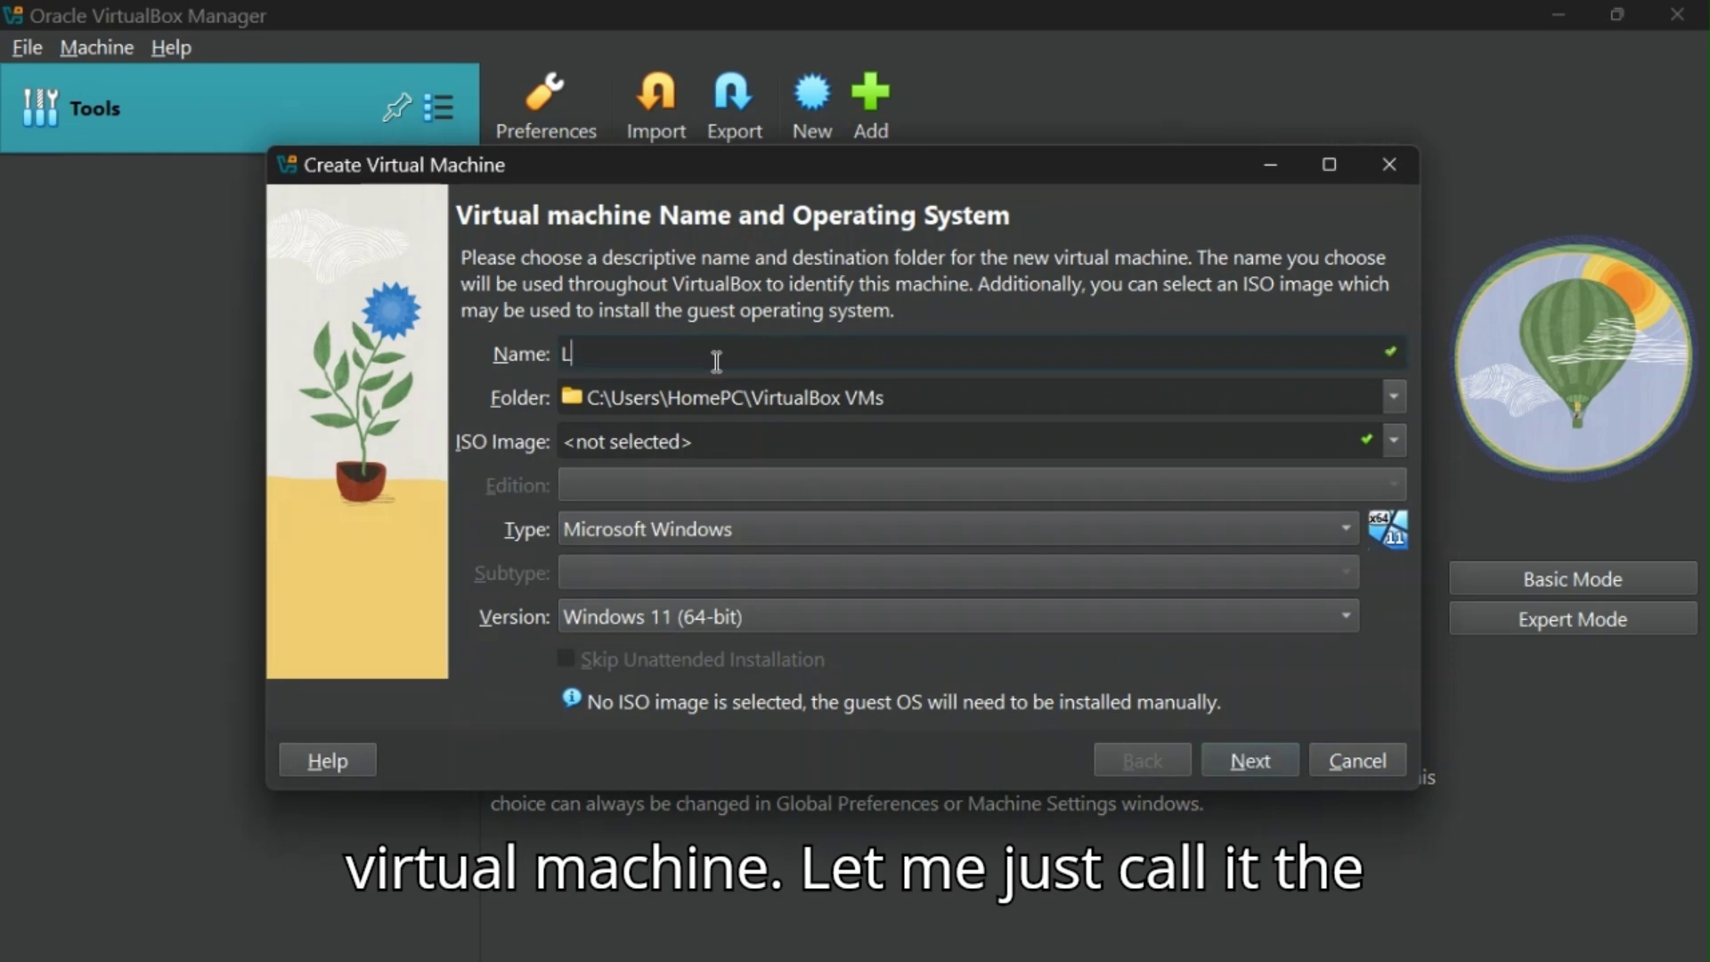
{"action": "type", "text": "inux"}
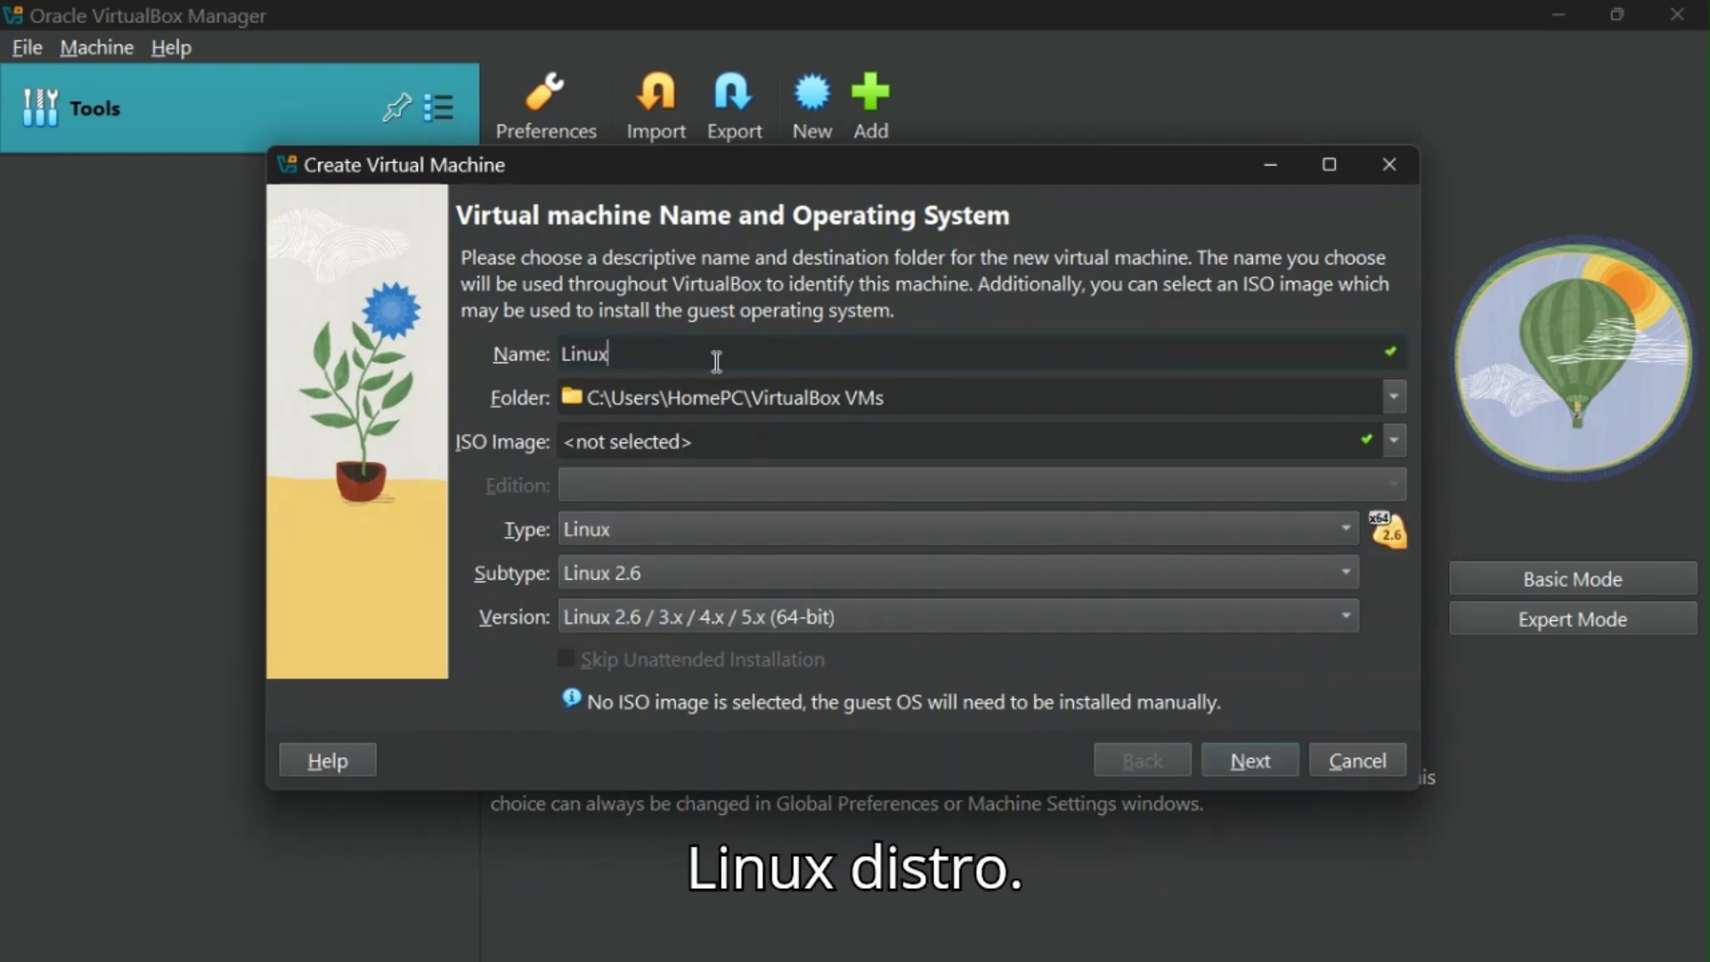
{"action": "type", "text": "Distro"}
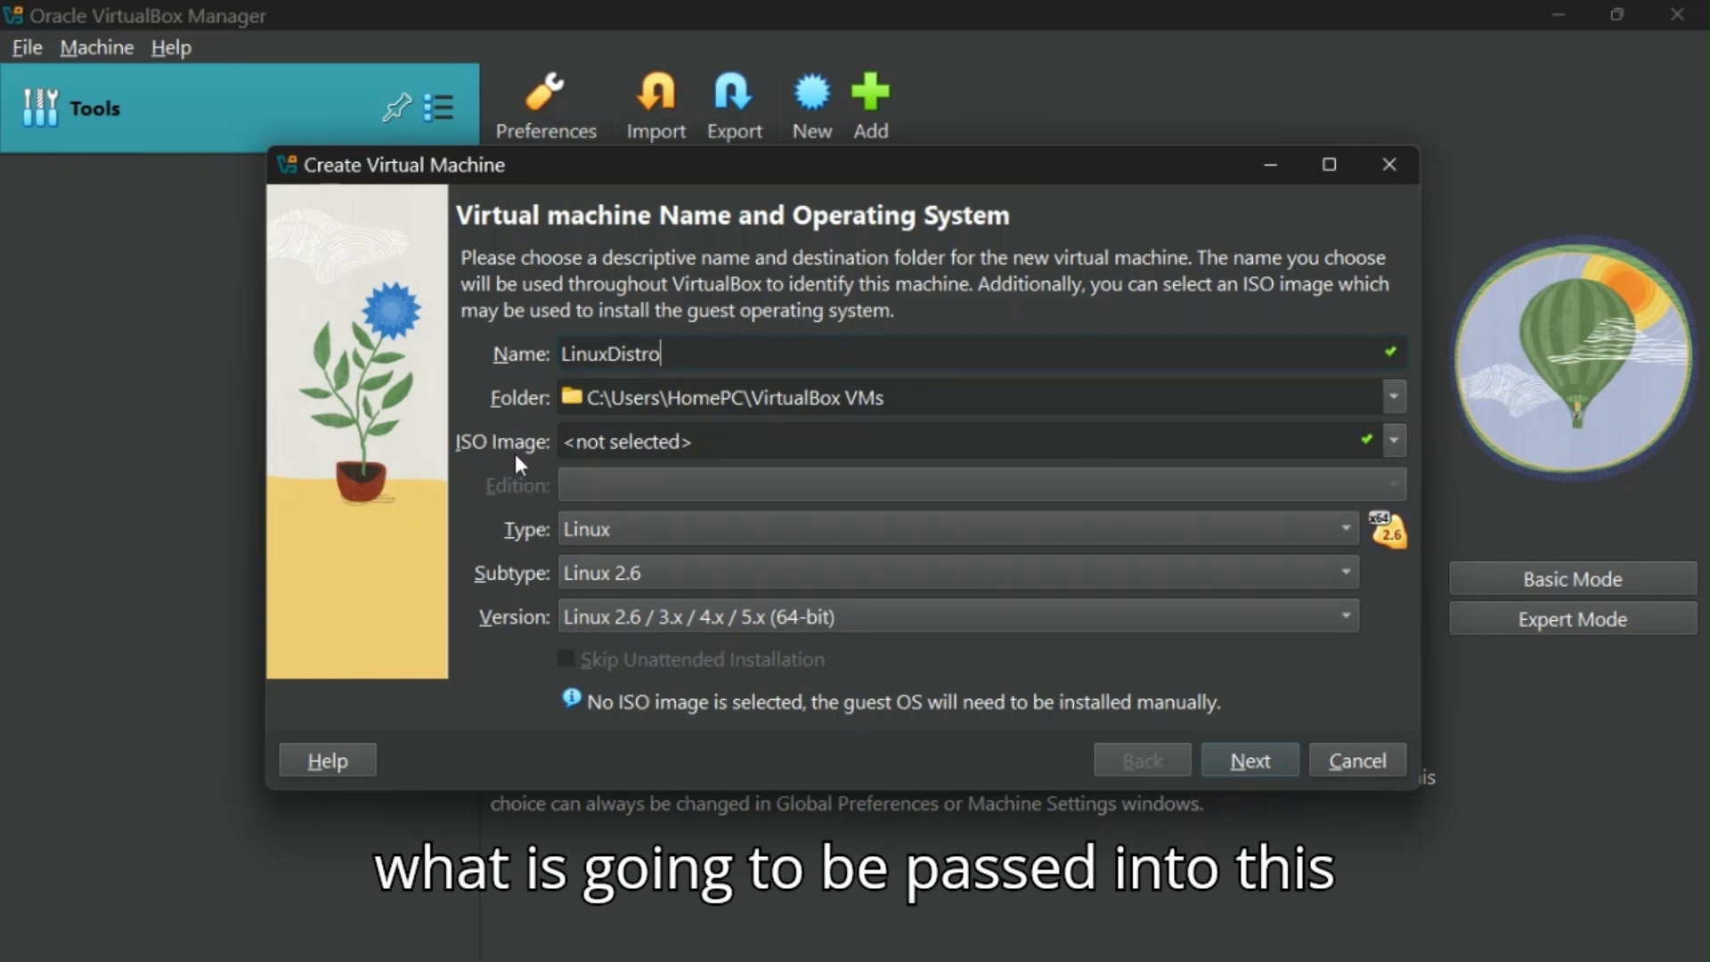
- Choose ubuntu-22.04.5-desktop-amd64.iso from the desktop's Download folder as the ISO image and continue to the unattended install setup
{"action": "left_click", "coordinate": [1392, 442]}
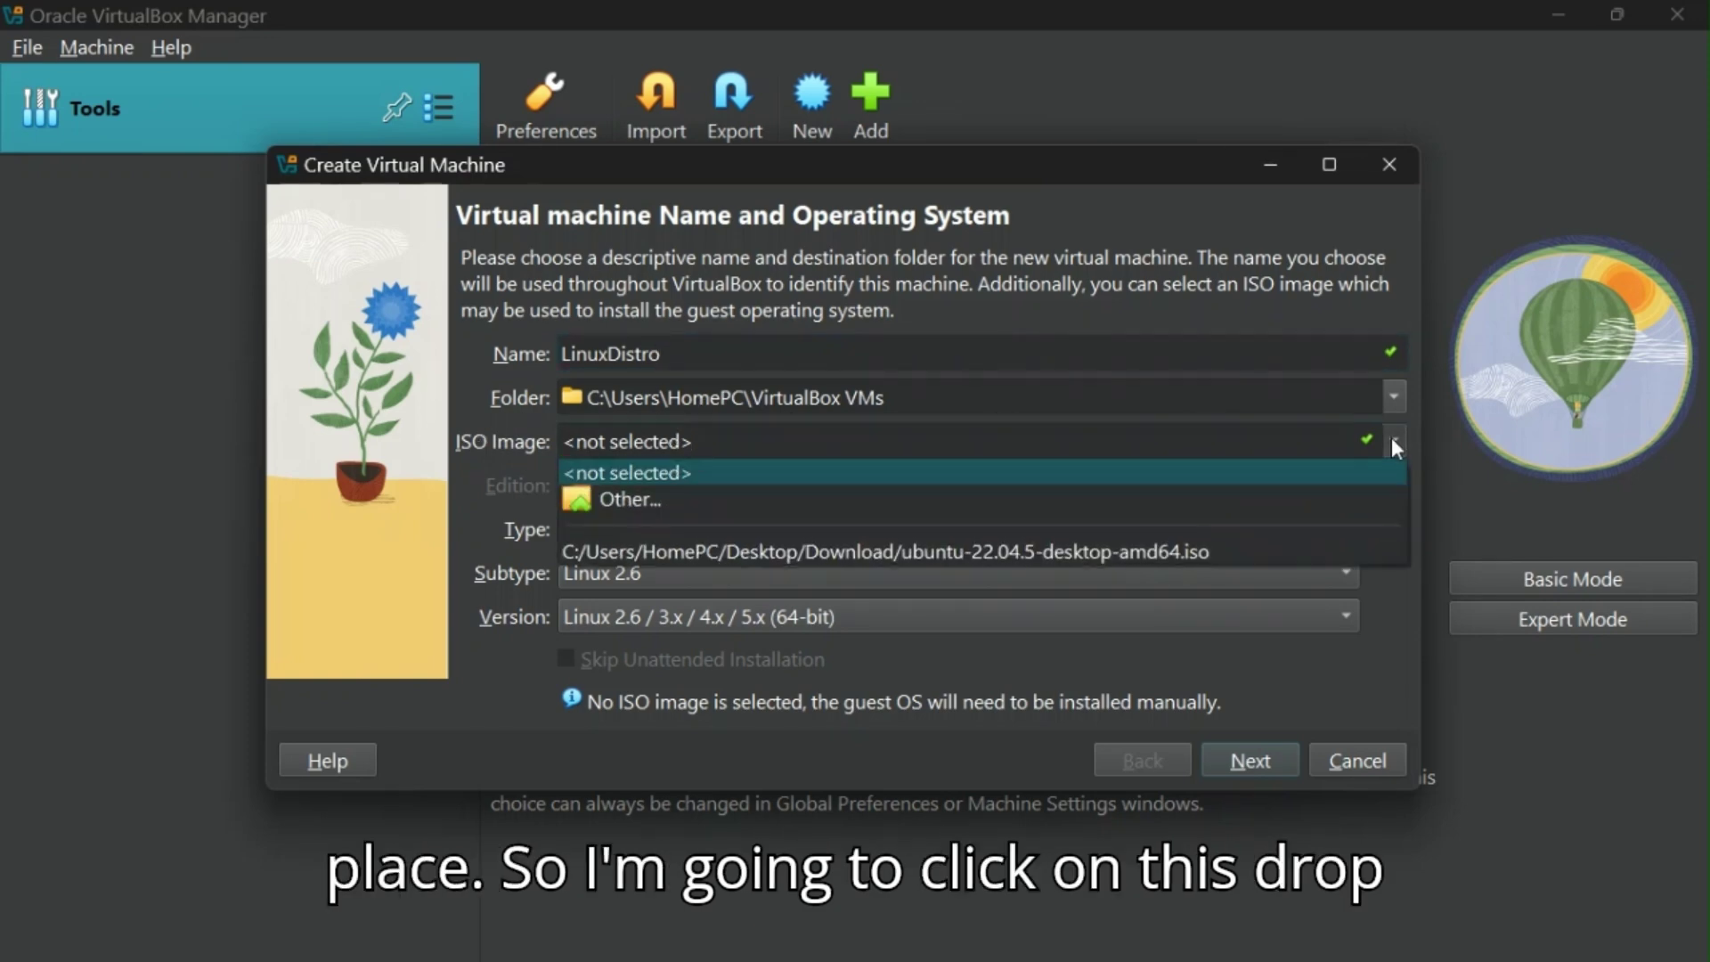
{"action": "left_click", "coordinate": [1248, 501]}
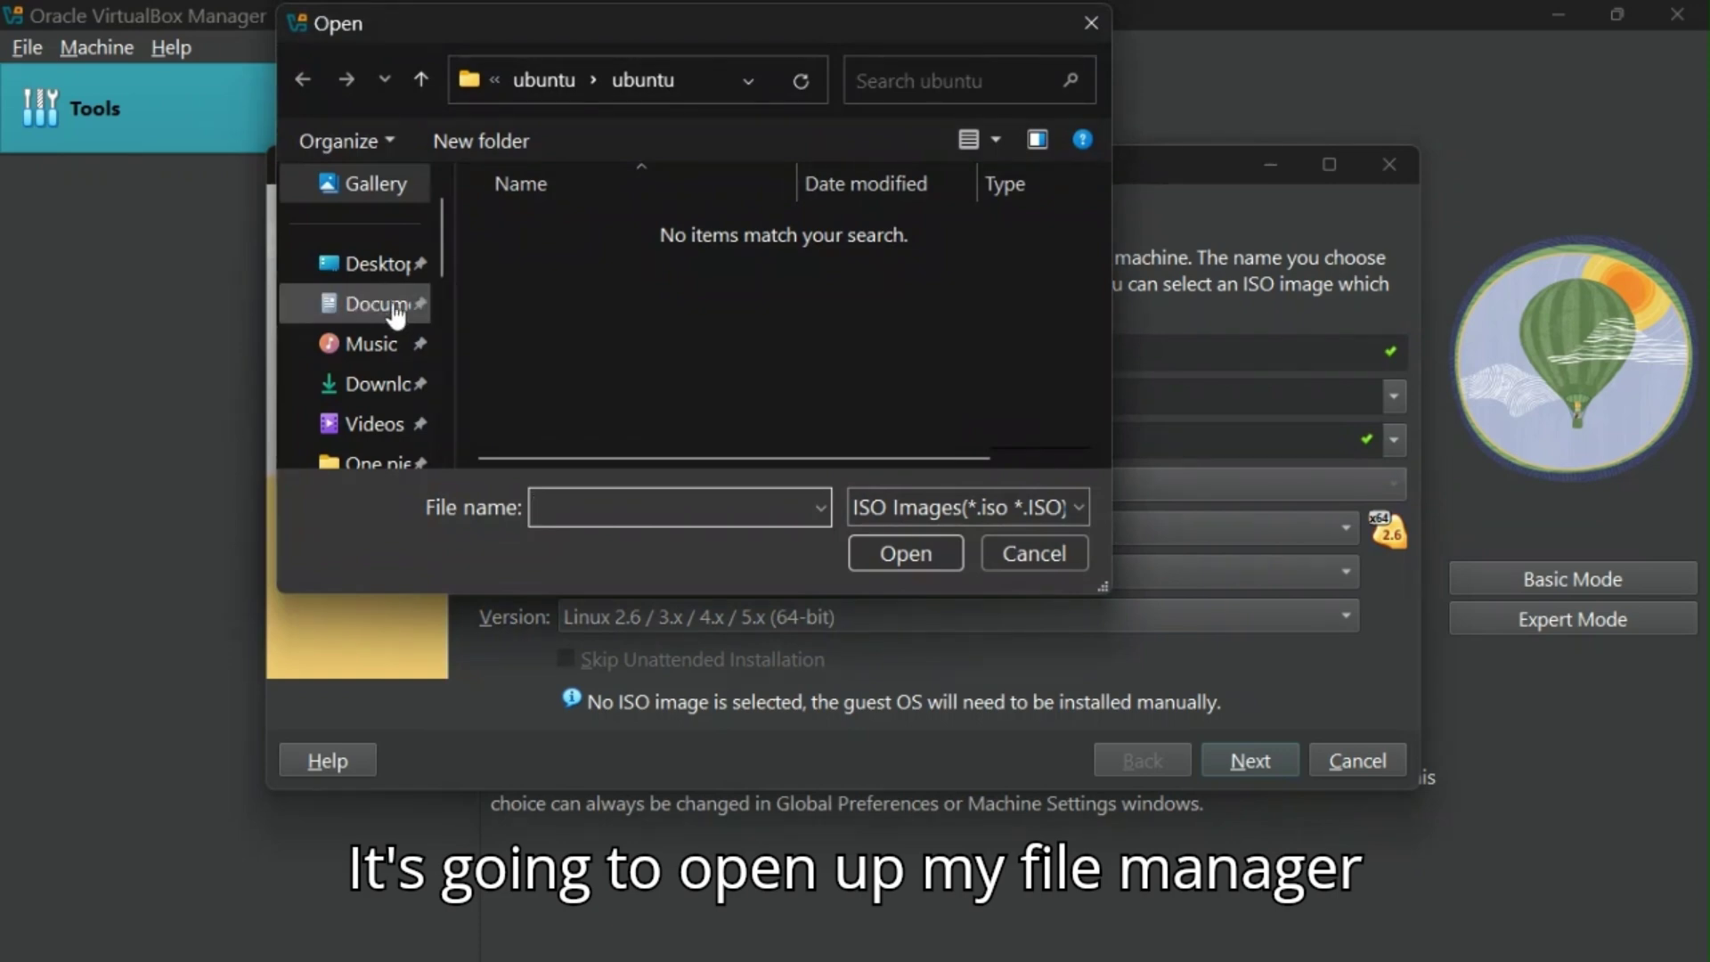
{"action": "left_click", "coordinate": [377, 265]}
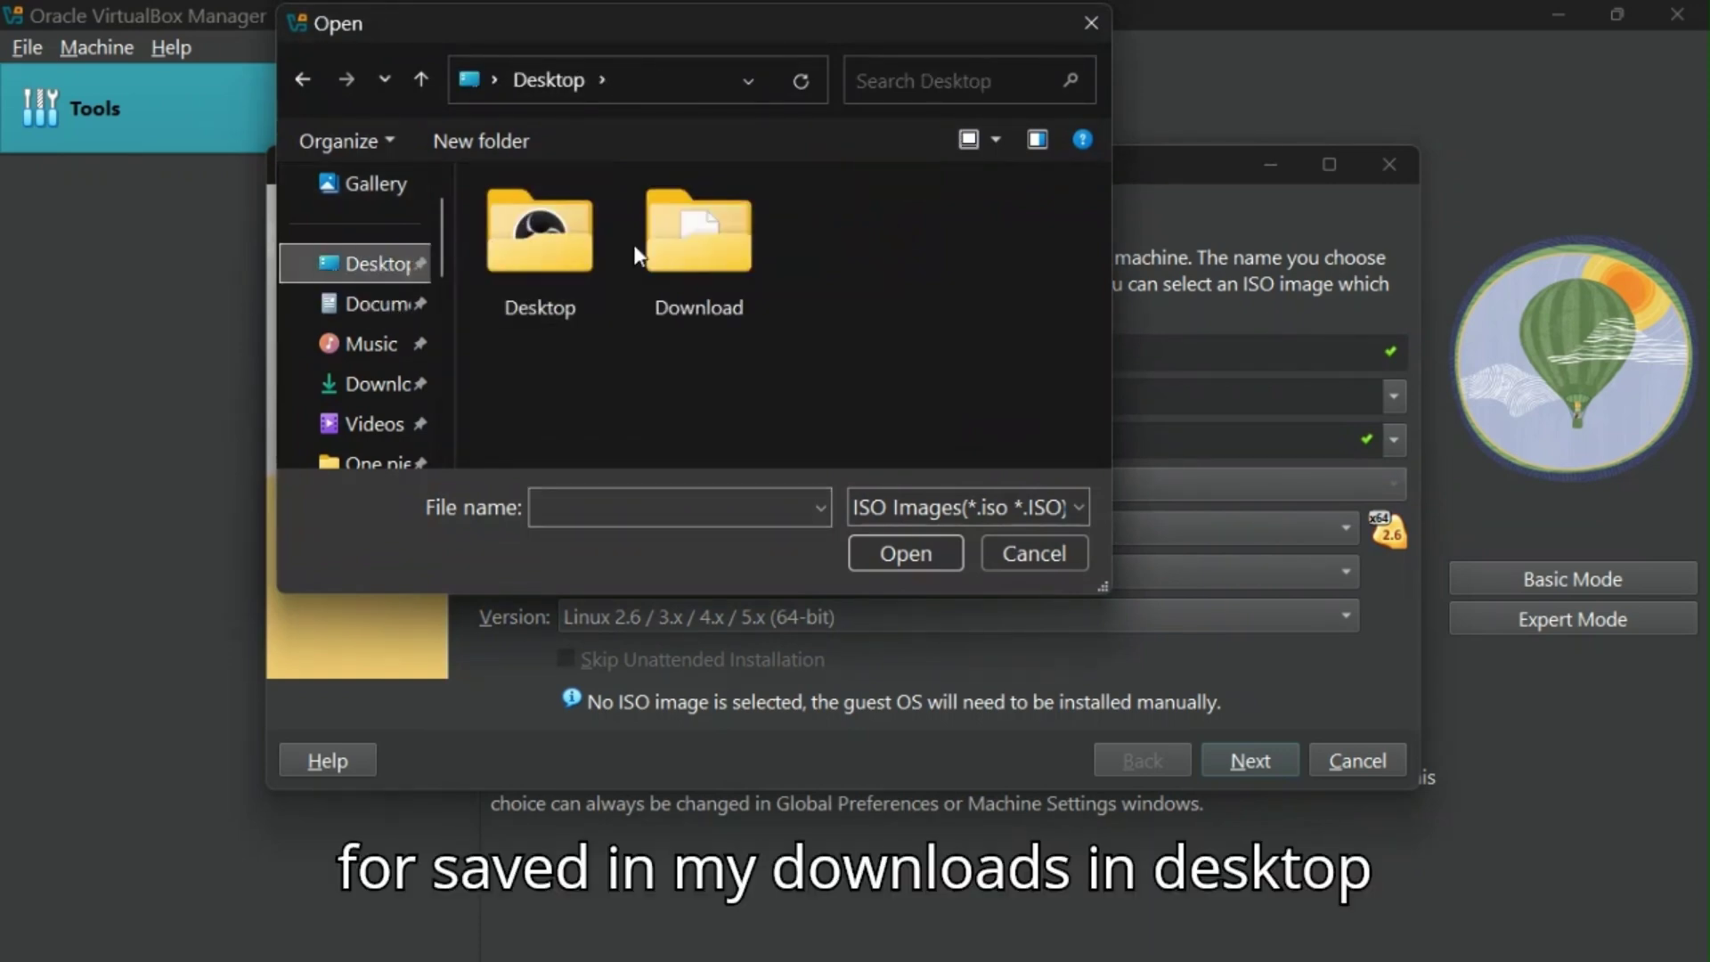
{"action": "double_click", "coordinate": [691, 243]}
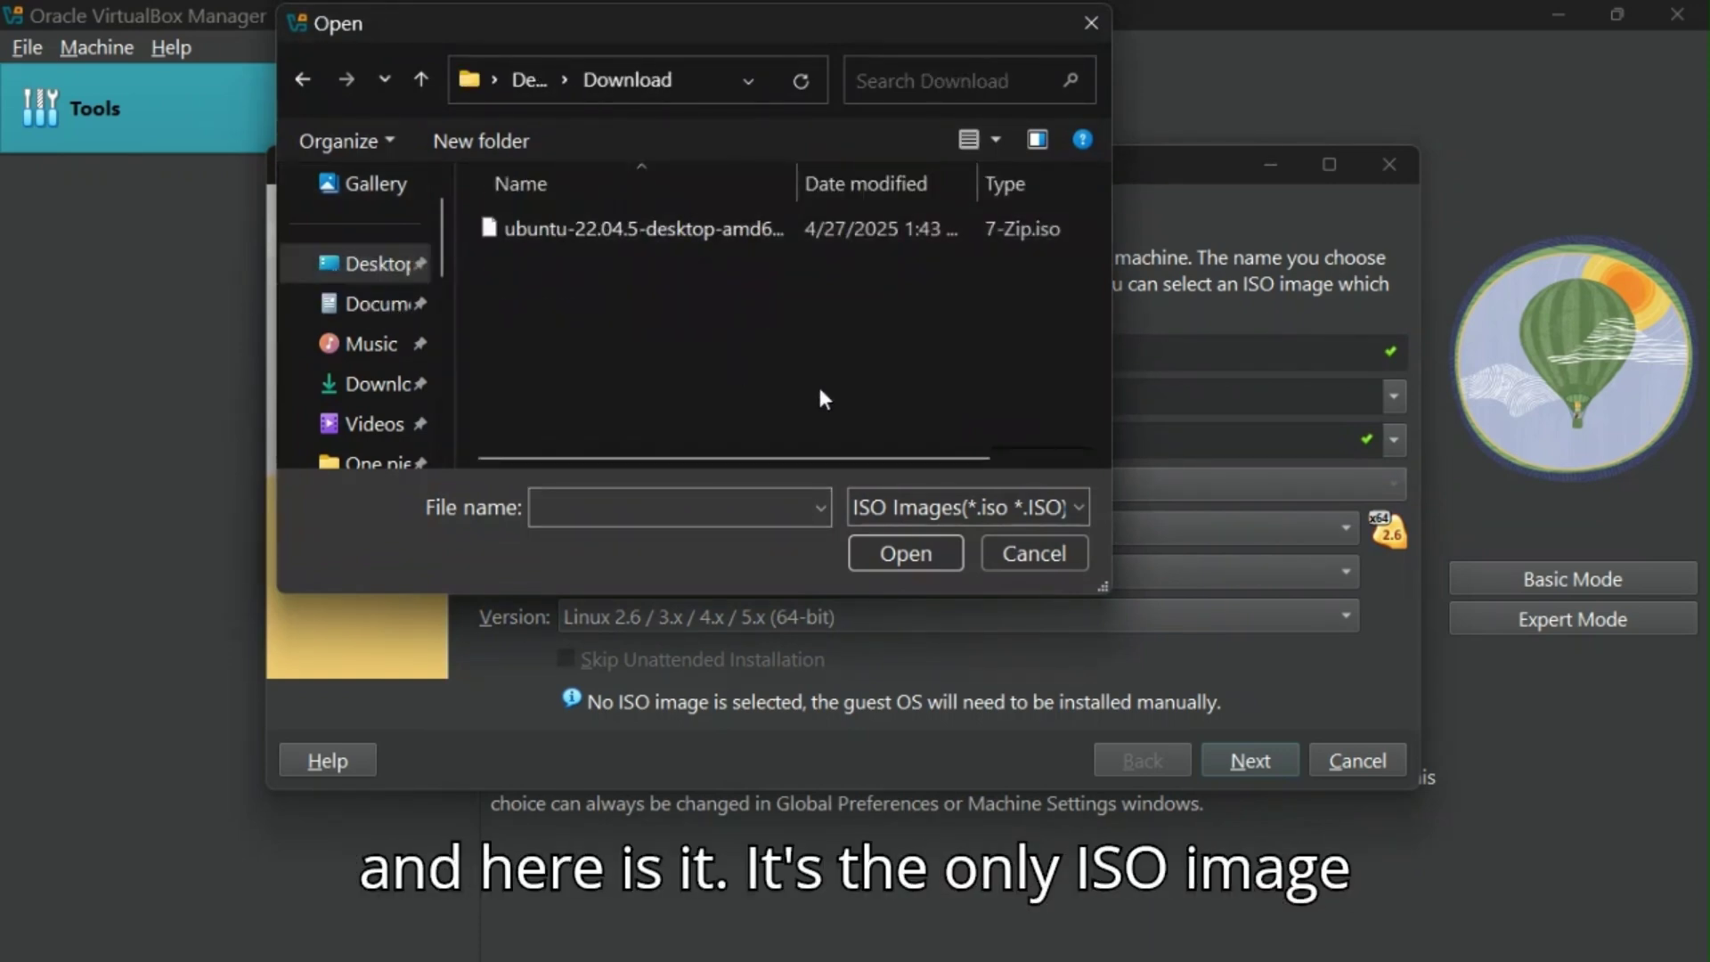
{"action": "double_click", "coordinate": [790, 228]}
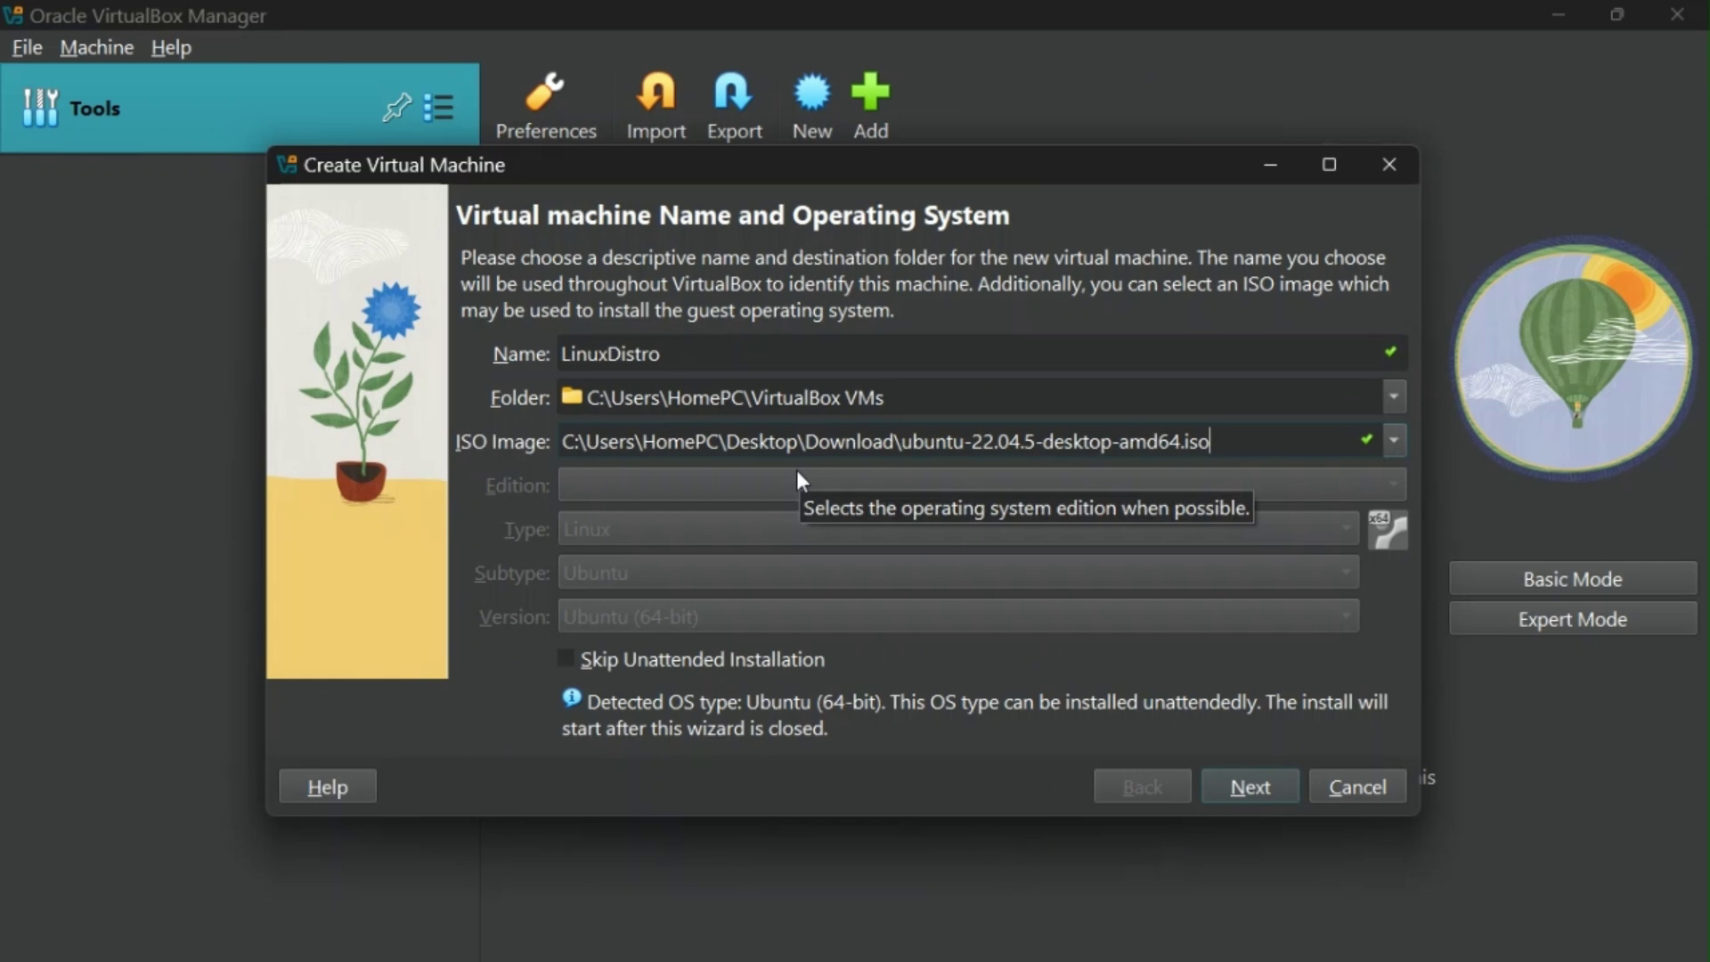
{"action": "left_click", "coordinate": [1267, 781]}
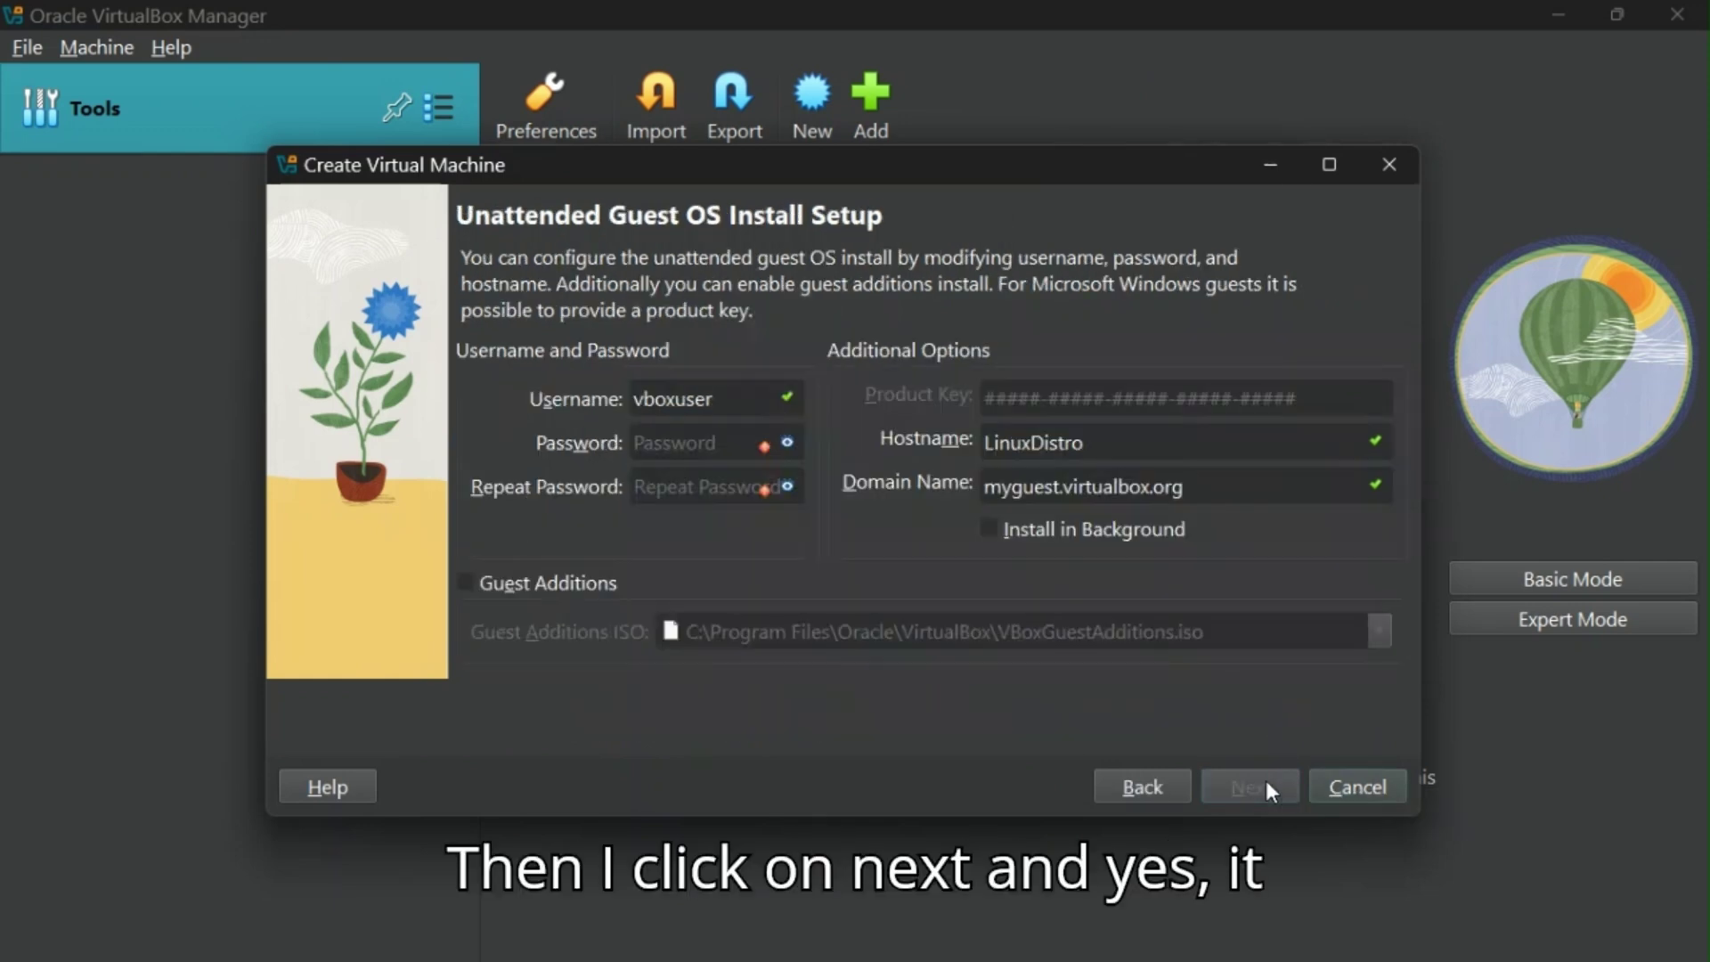
- Replace the default guest account username with the user's own name
{"action": "double_click", "coordinate": [664, 399]}
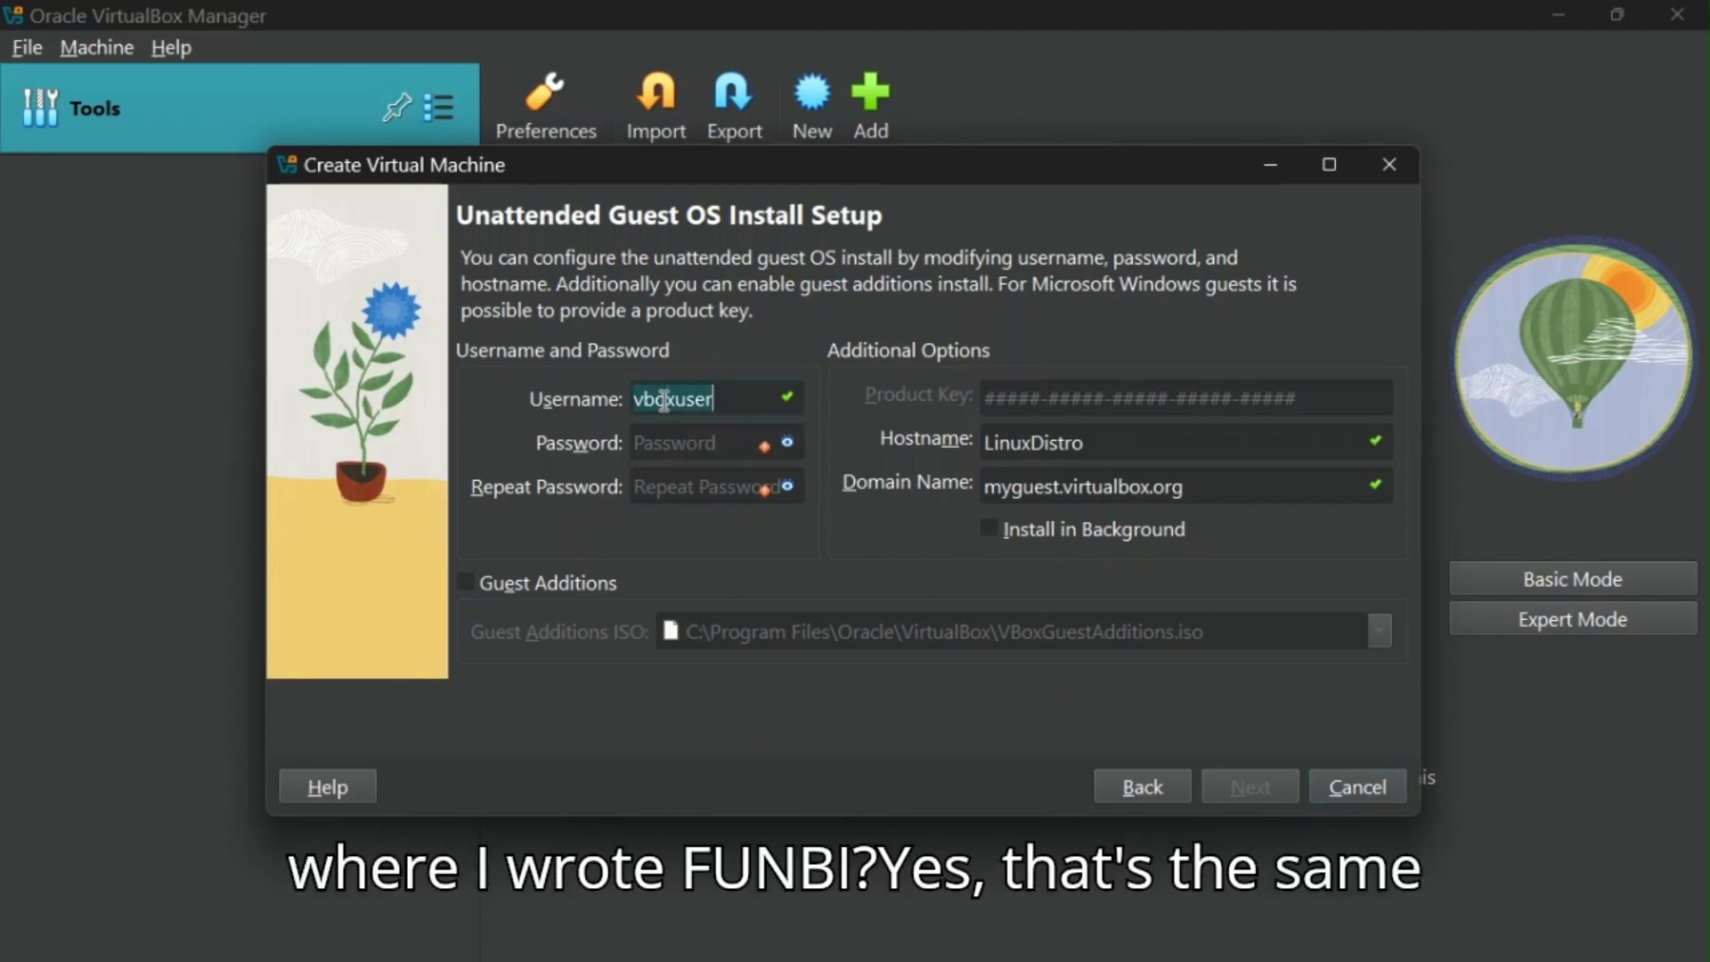
{"action": "type", "text": "fun"}
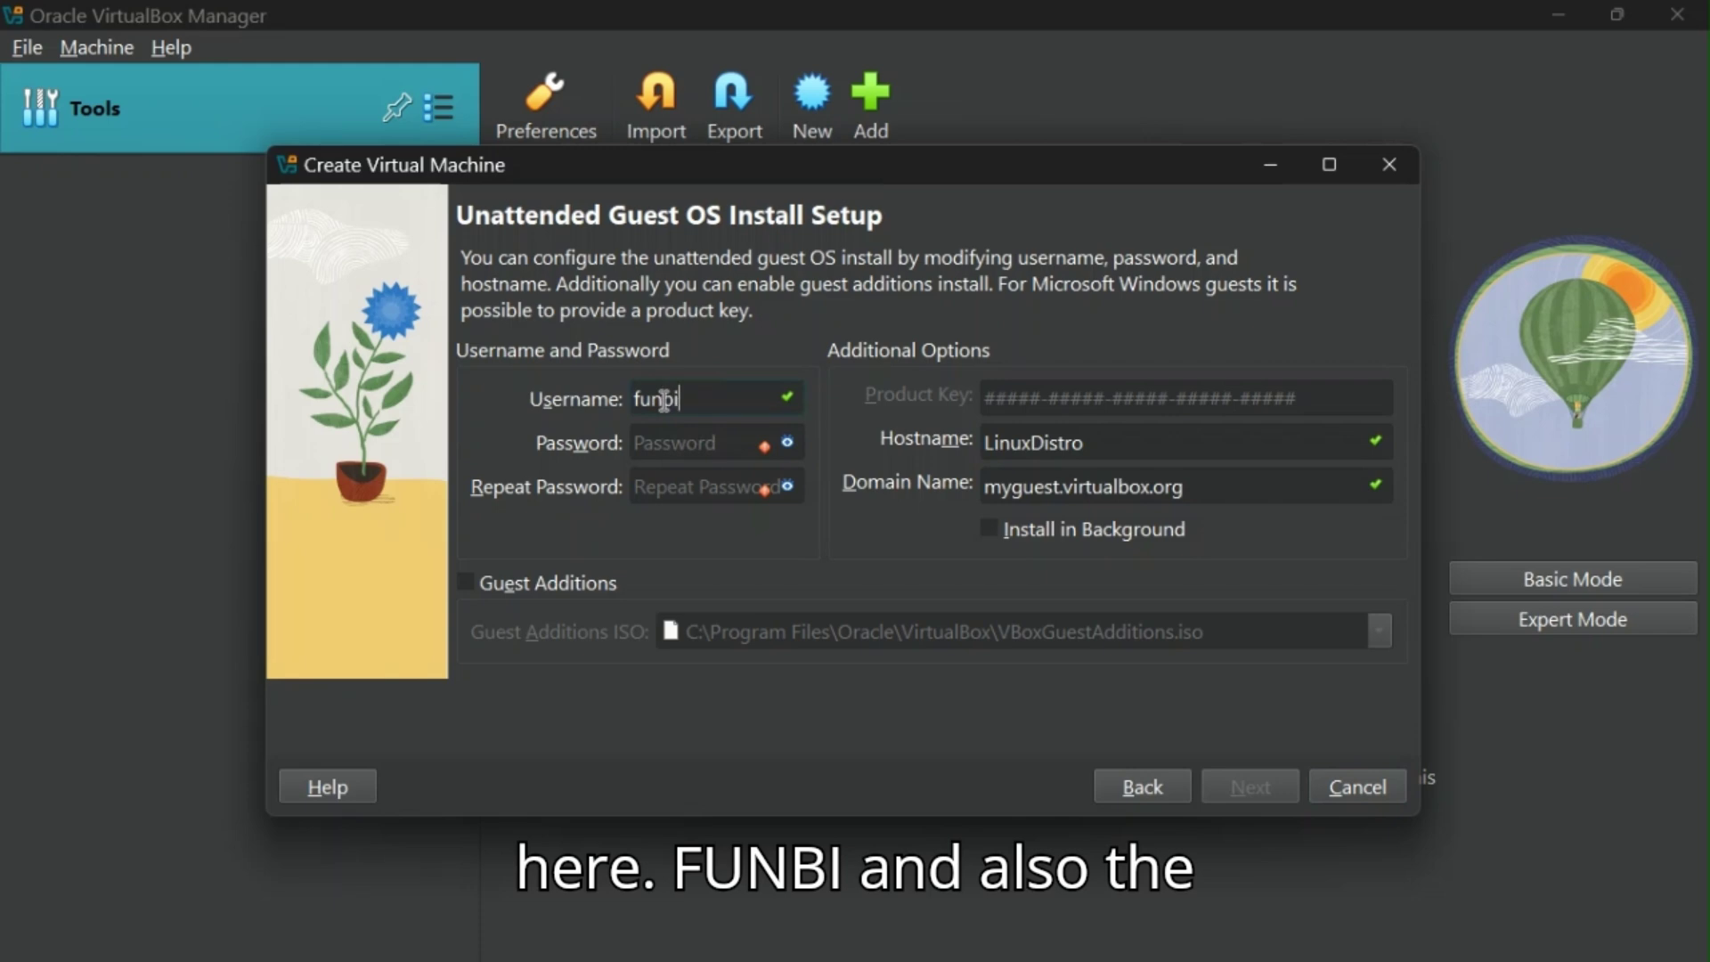
{"action": "type", "text": "bi"}
- Enter the account password, toggle its visibility to check it, repeat it for confirmation, and continue to the hardware settings
{"action": "left_click", "coordinate": [666, 448]}
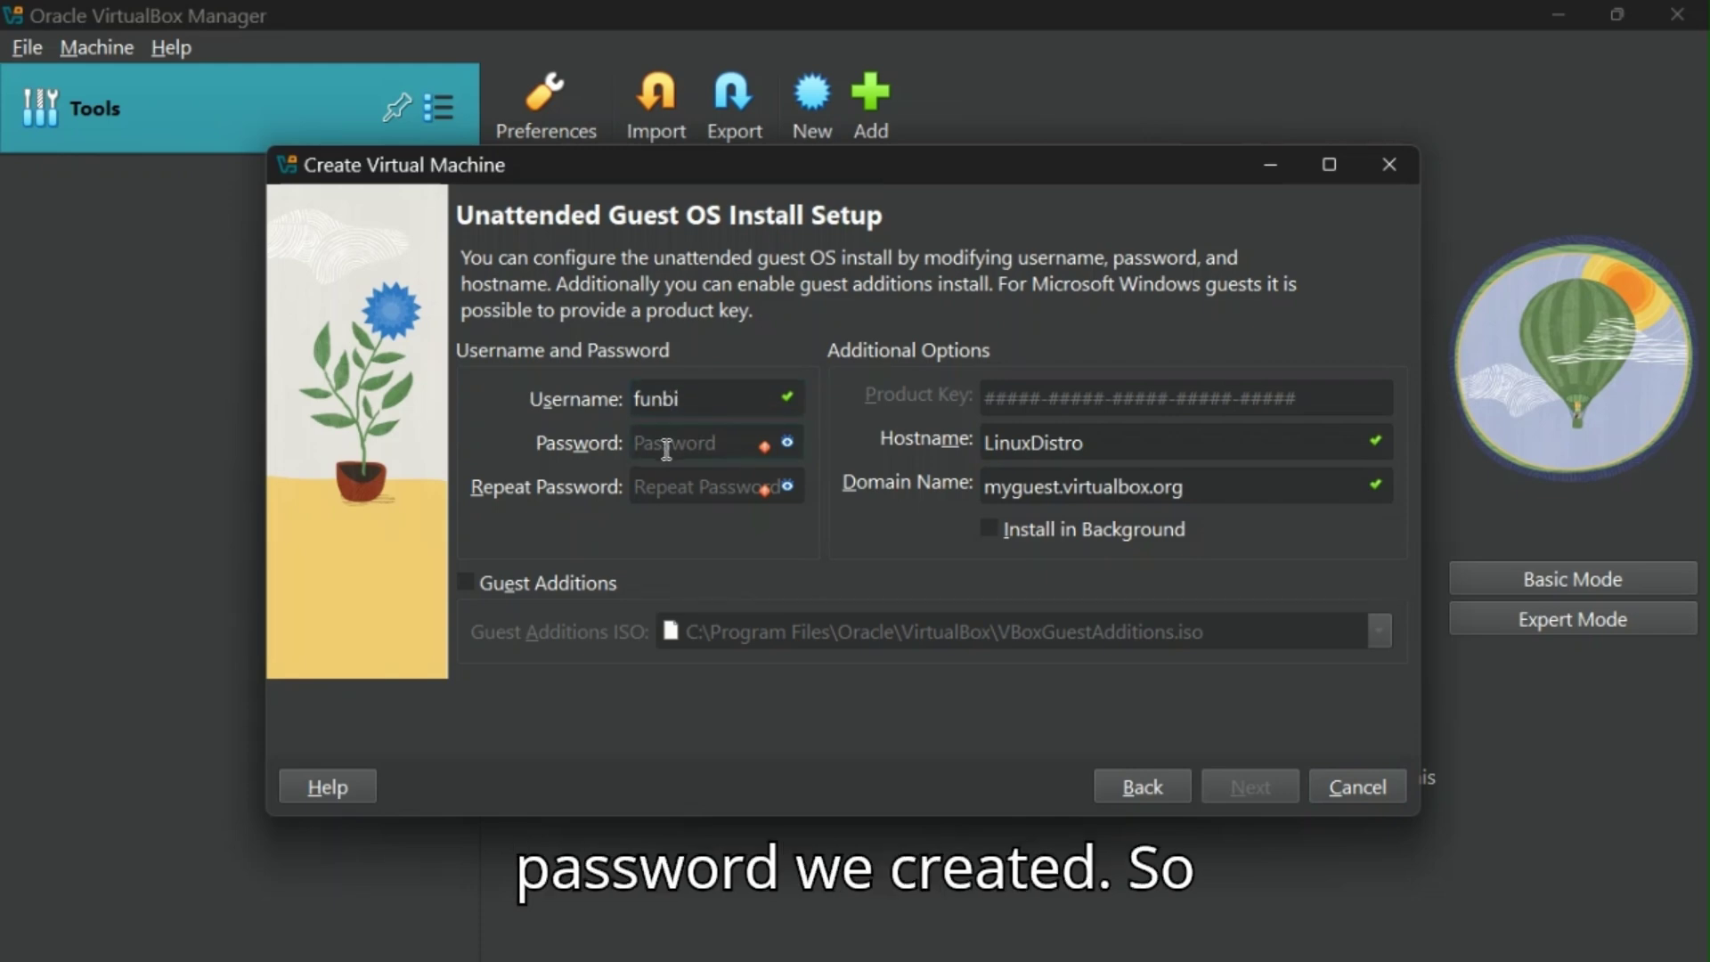
{"action": "type", "text": "••••••"}
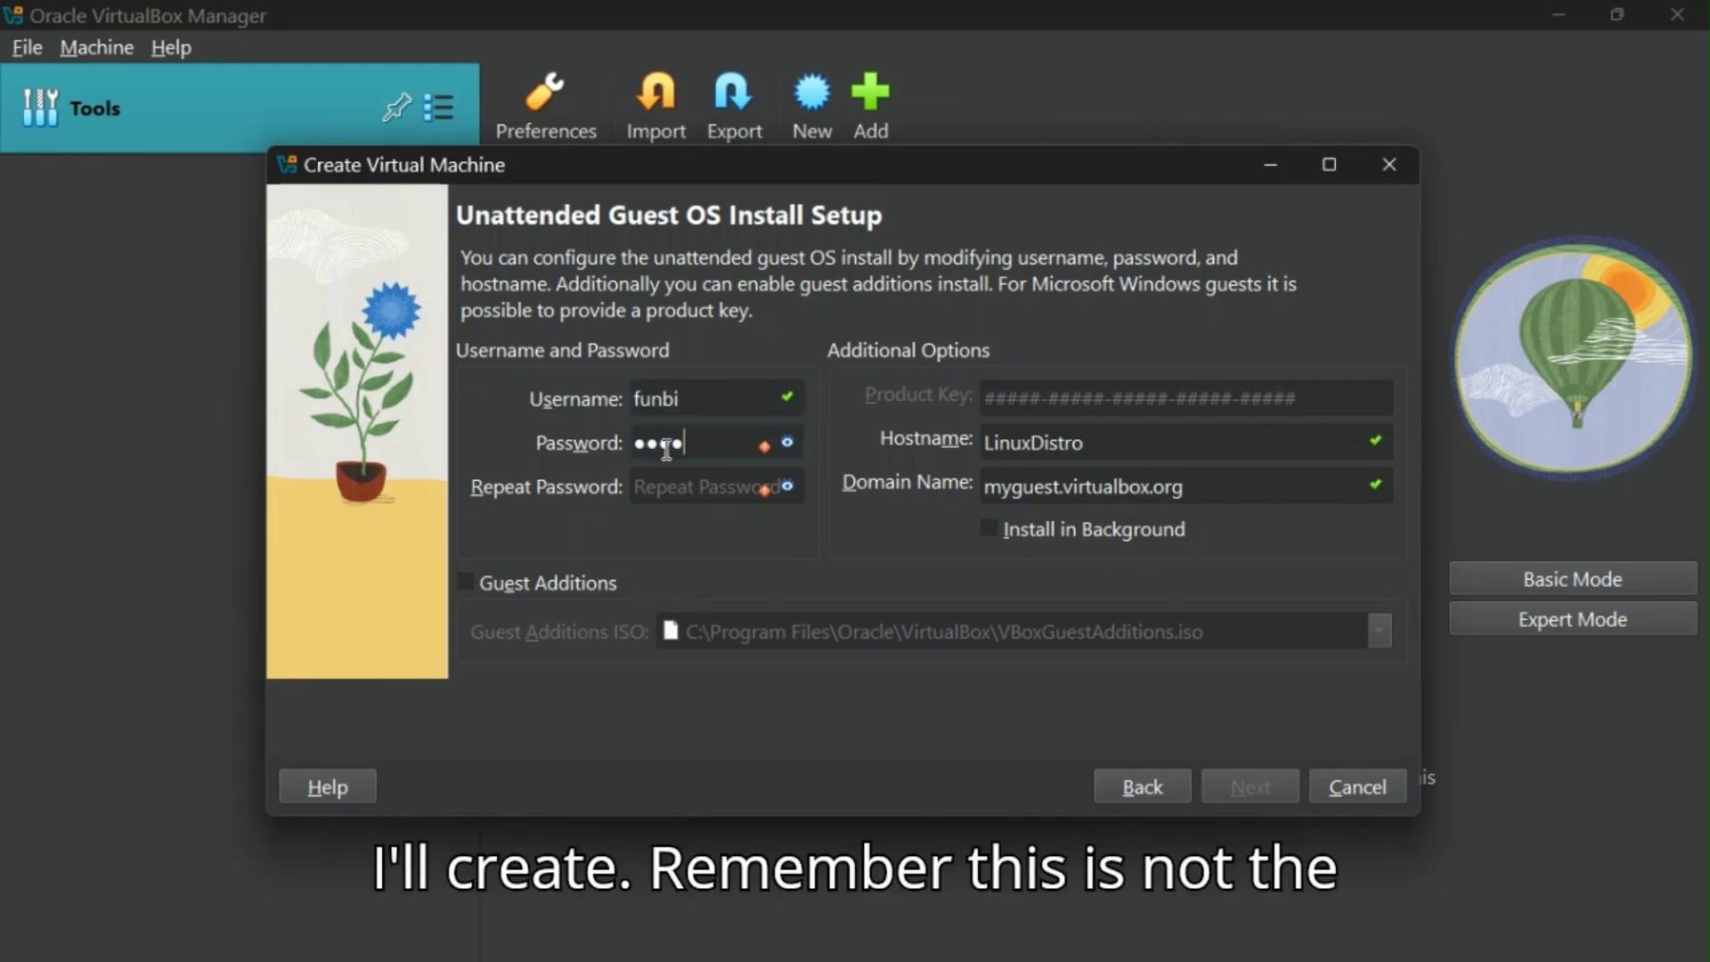
{"action": "type", "text": "•••••"}
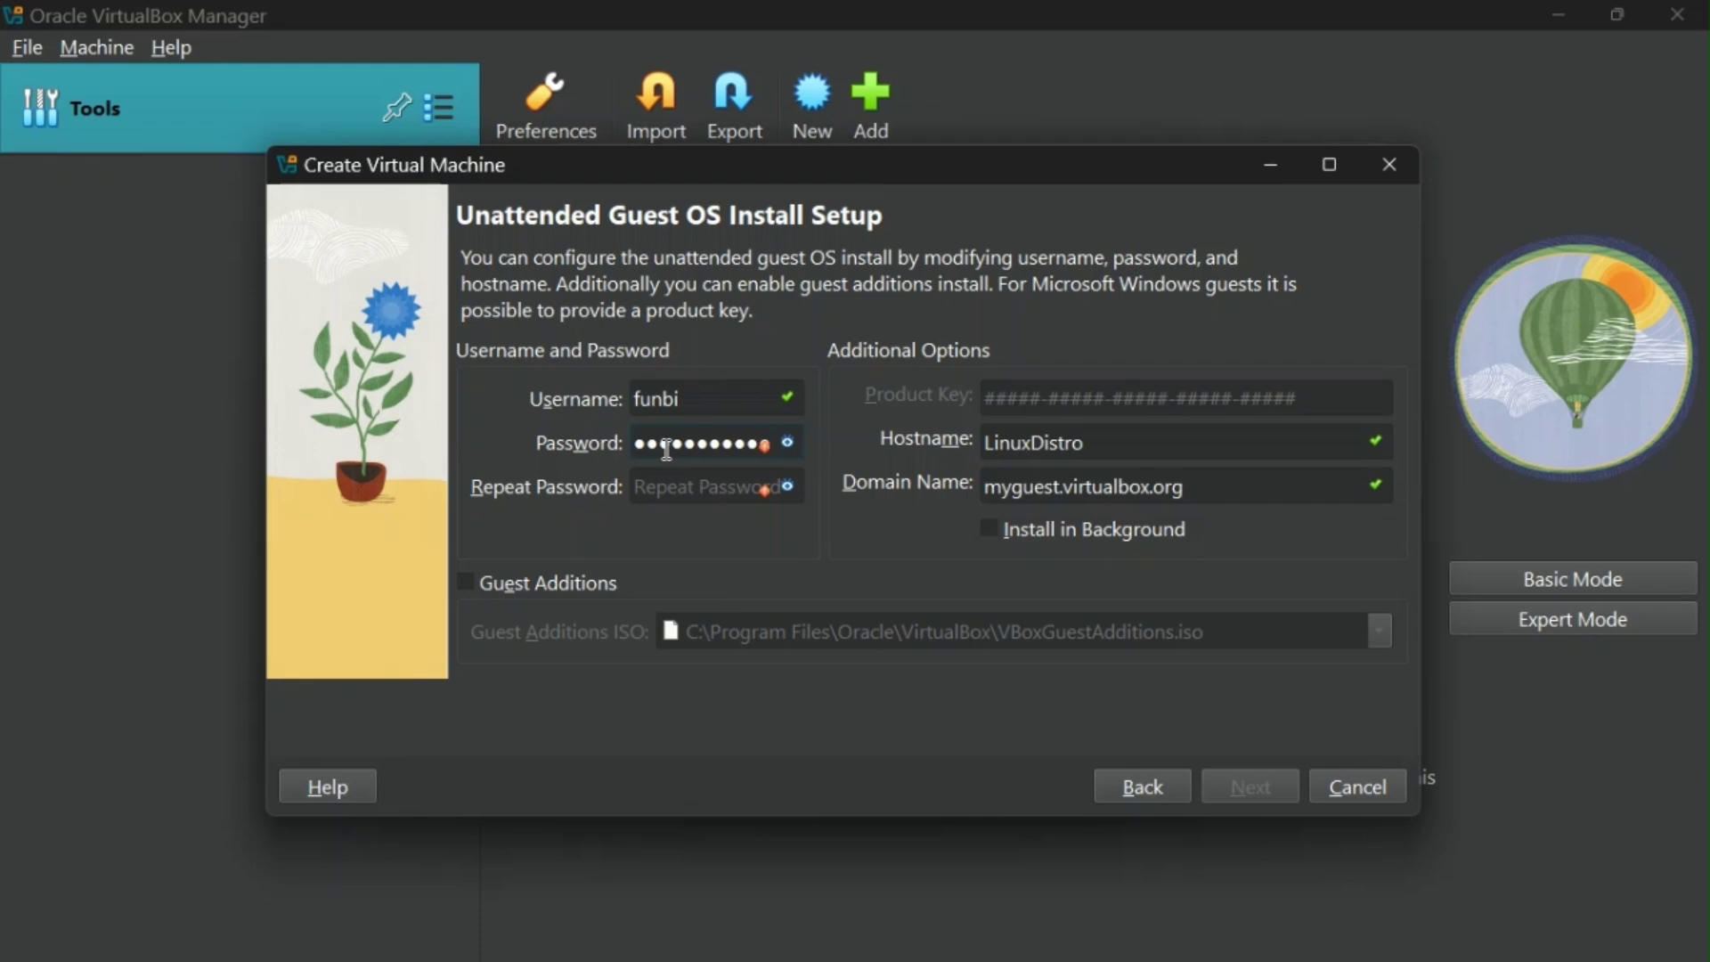
{"action": "type", "text": "••"}
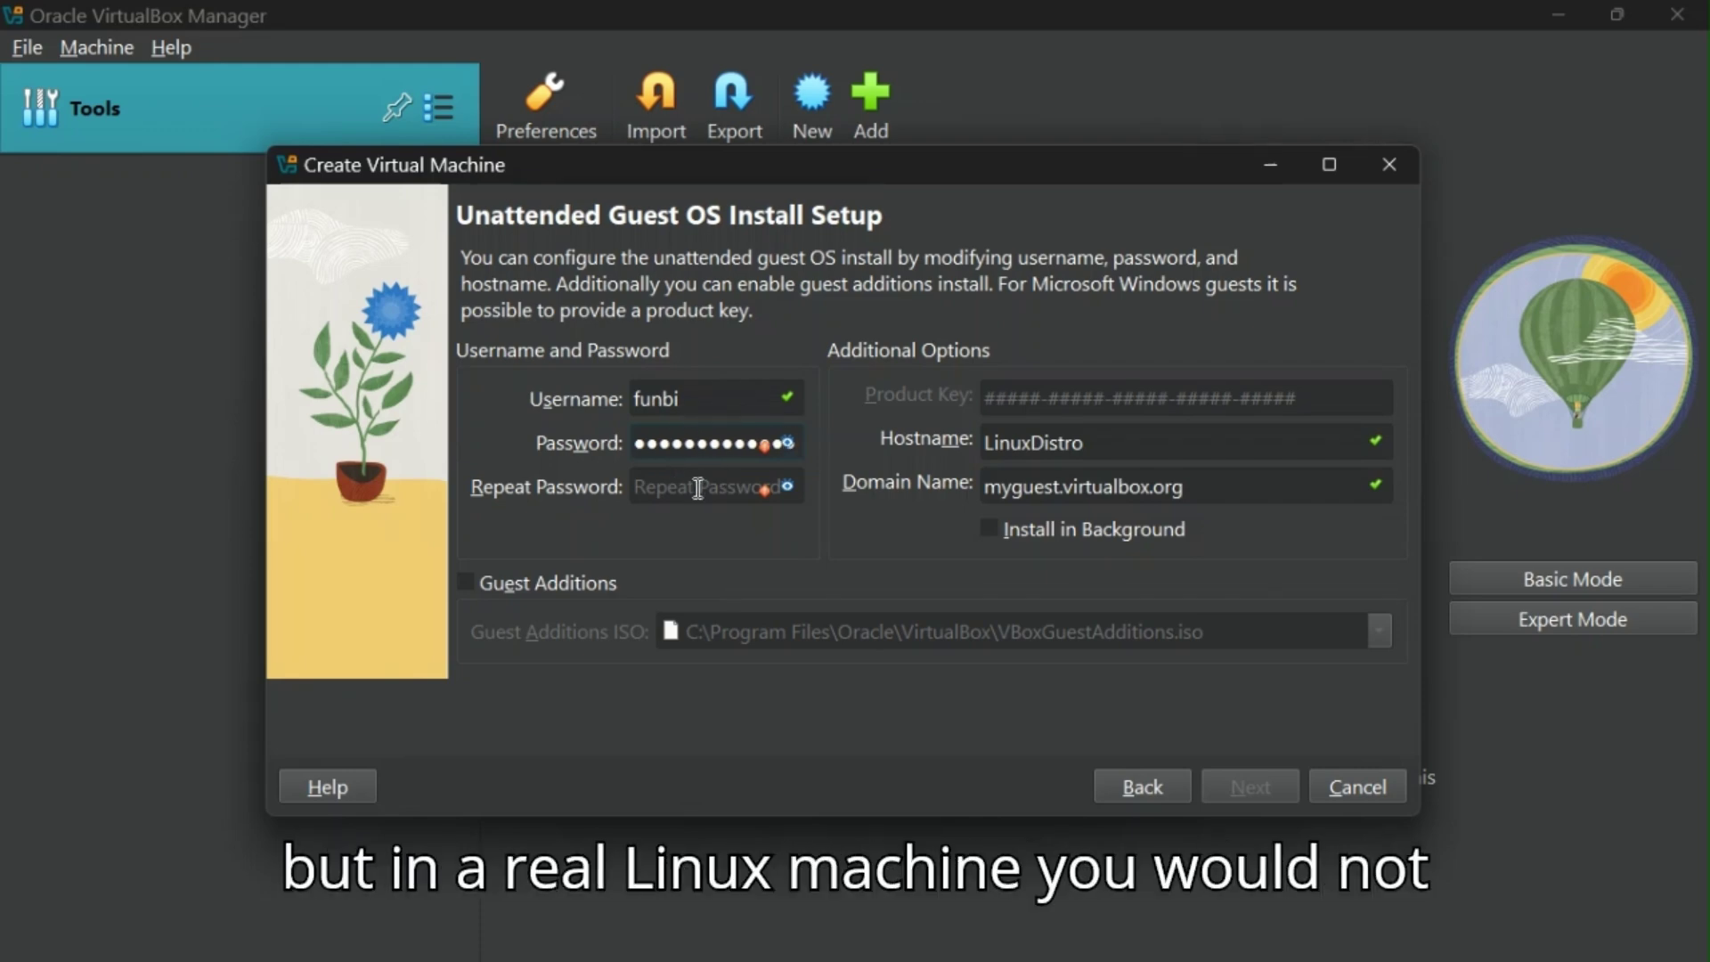
{"action": "left_click", "coordinate": [784, 443]}
{"action": "left_click", "coordinate": [784, 444]}
{"action": "left_click", "coordinate": [696, 488]}
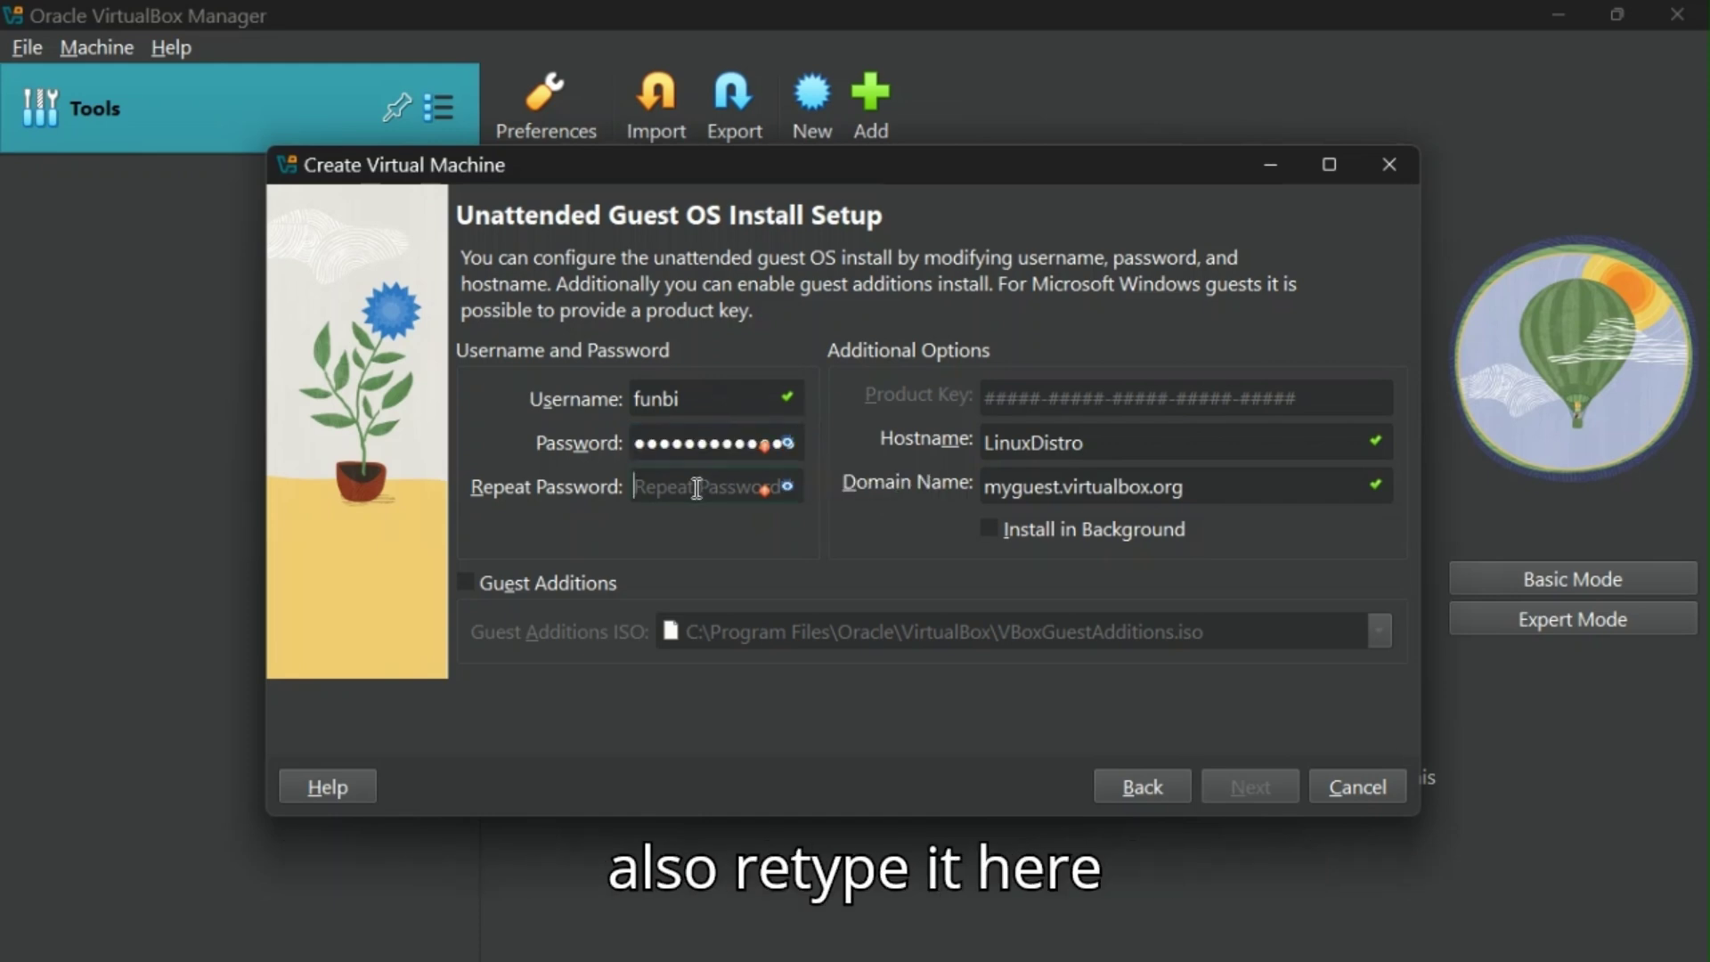
{"action": "type", "text": "•••••••••••"}
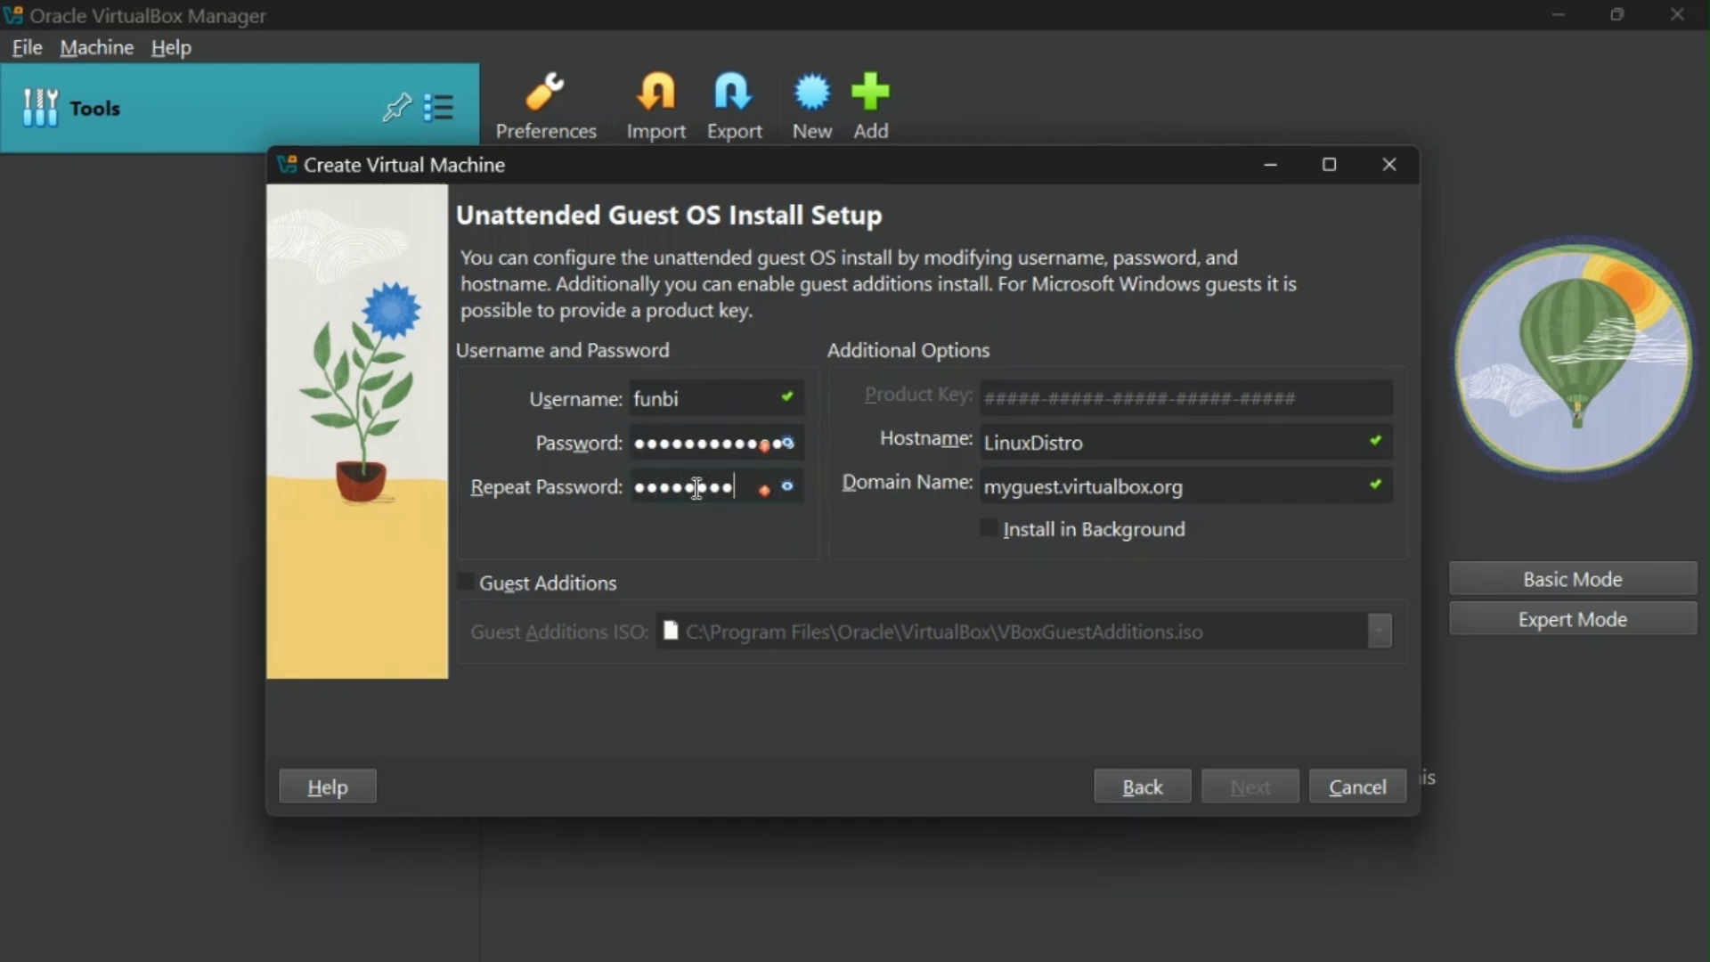
{"action": "type", "text": "•"}
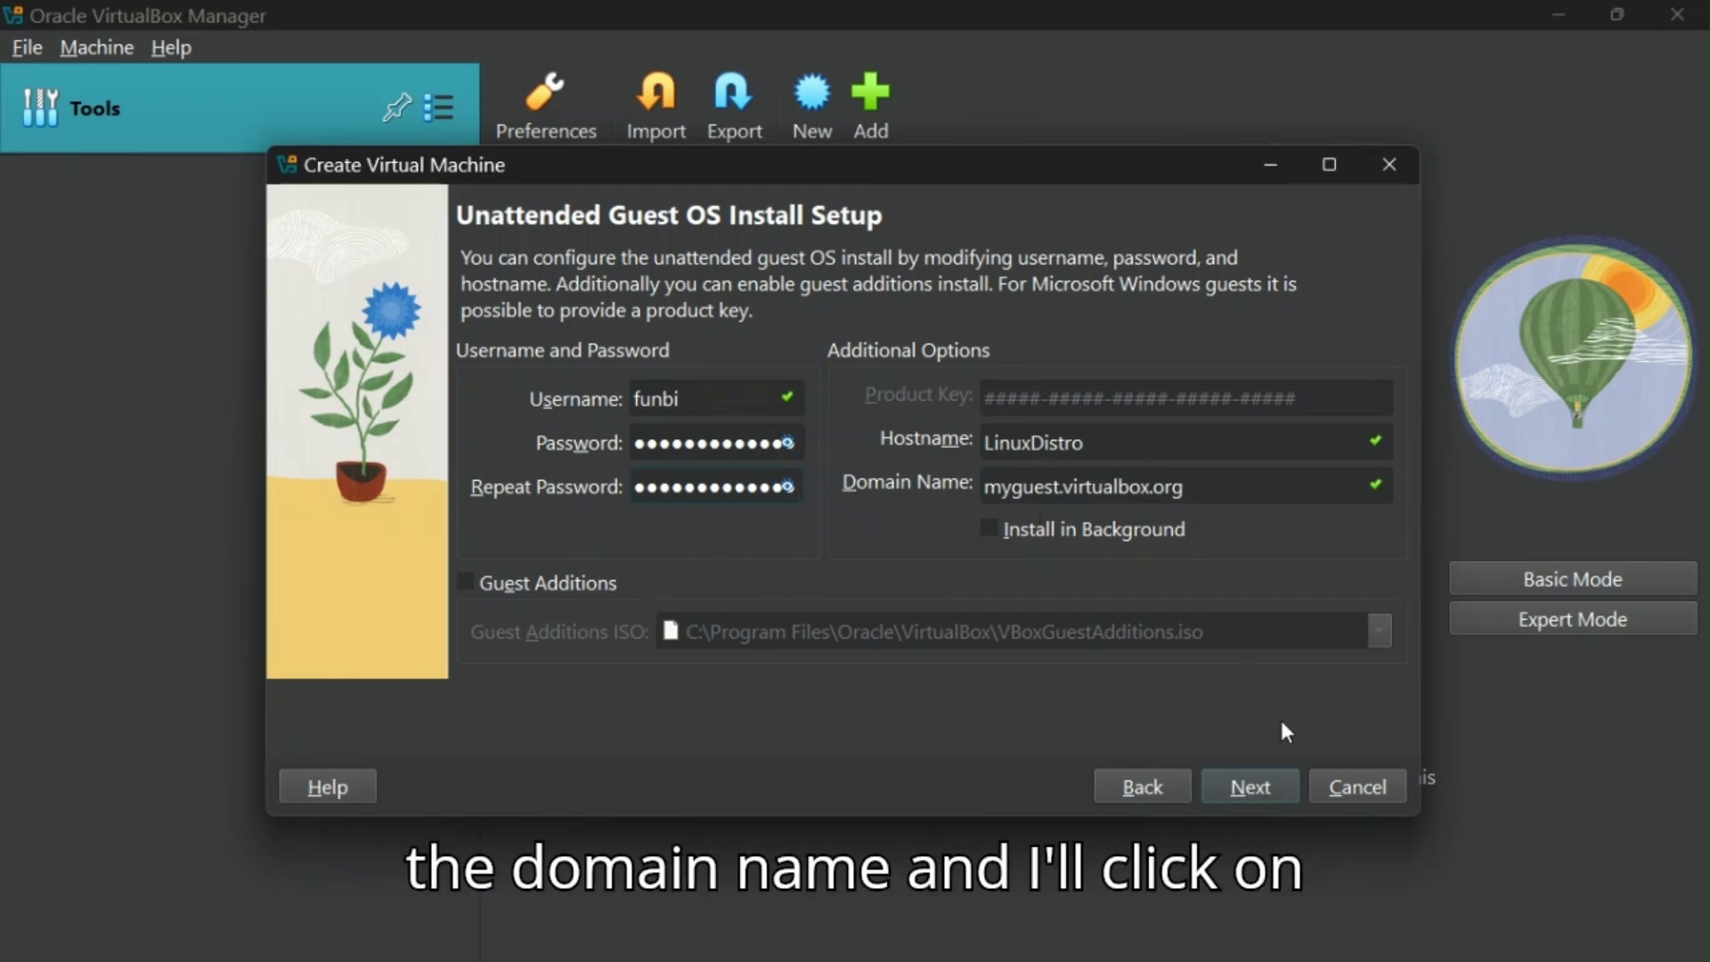
{"action": "left_click", "coordinate": [1250, 787]}
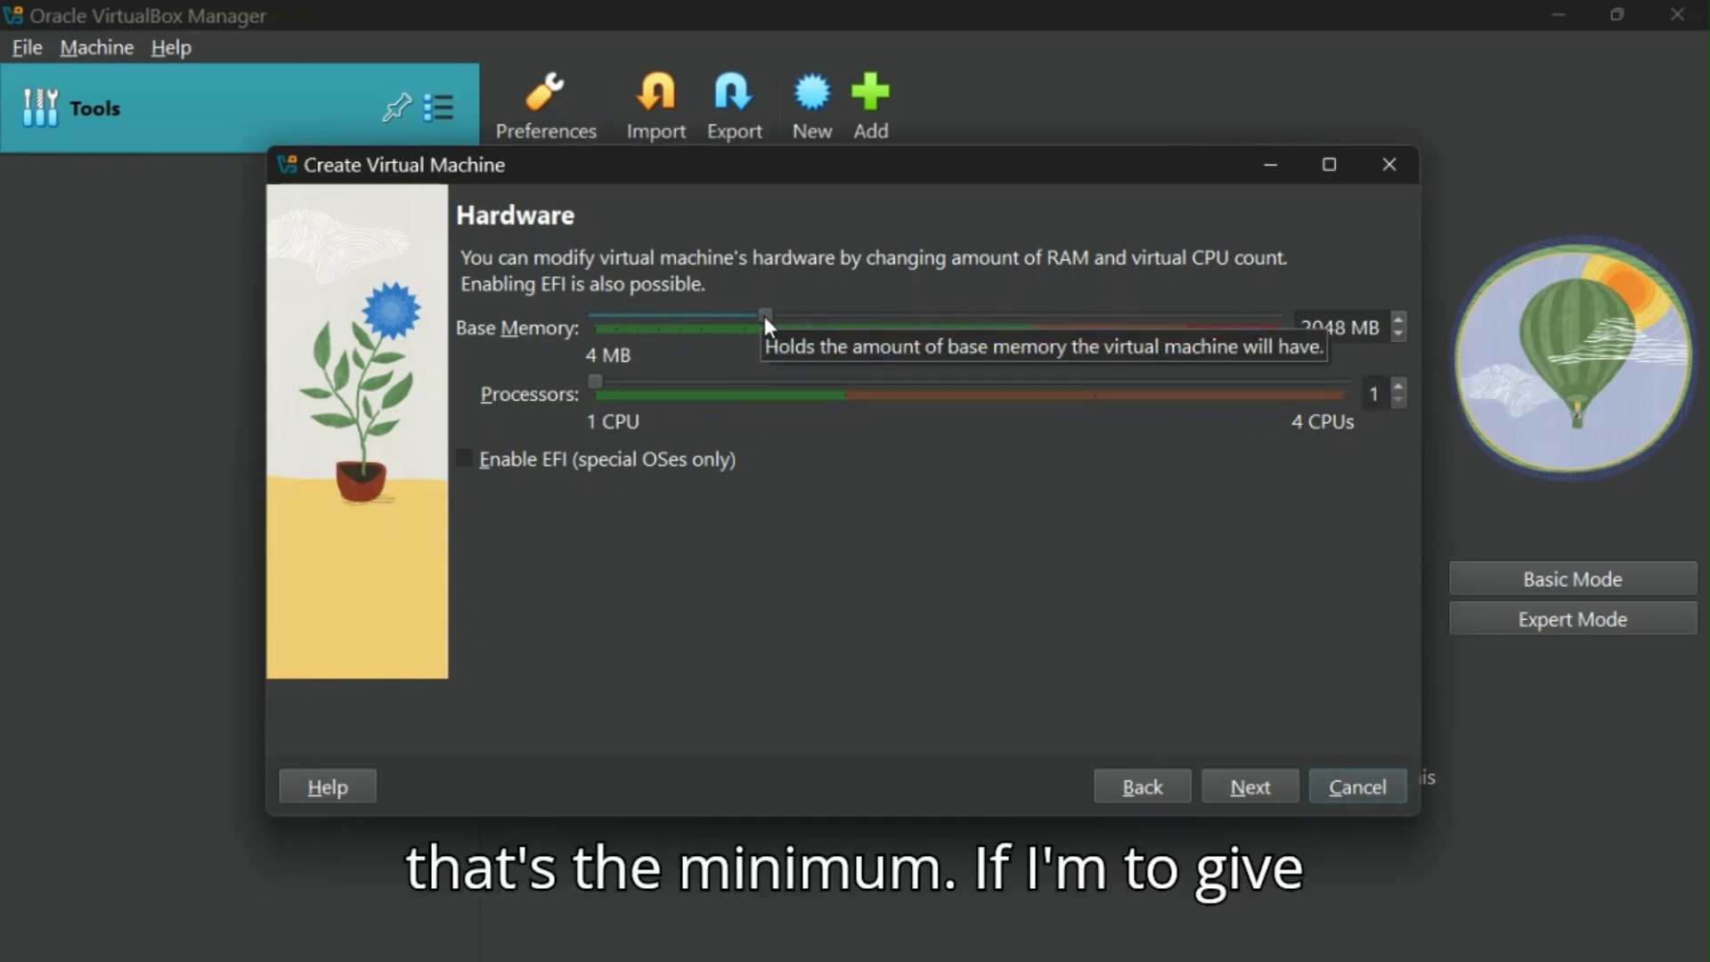
- Set the virtual machine's base memory to 2122 MB with 1 processor and continue to the virtual hard disk settings
{"action": "mouse_move", "coordinate": [763, 317]}
{"action": "left_mouse_down"}
{"action": "mouse_move", "coordinate": [581, 319]}
{"action": "mouse_move", "coordinate": [772, 347]}
{"action": "left_mouse_up"}
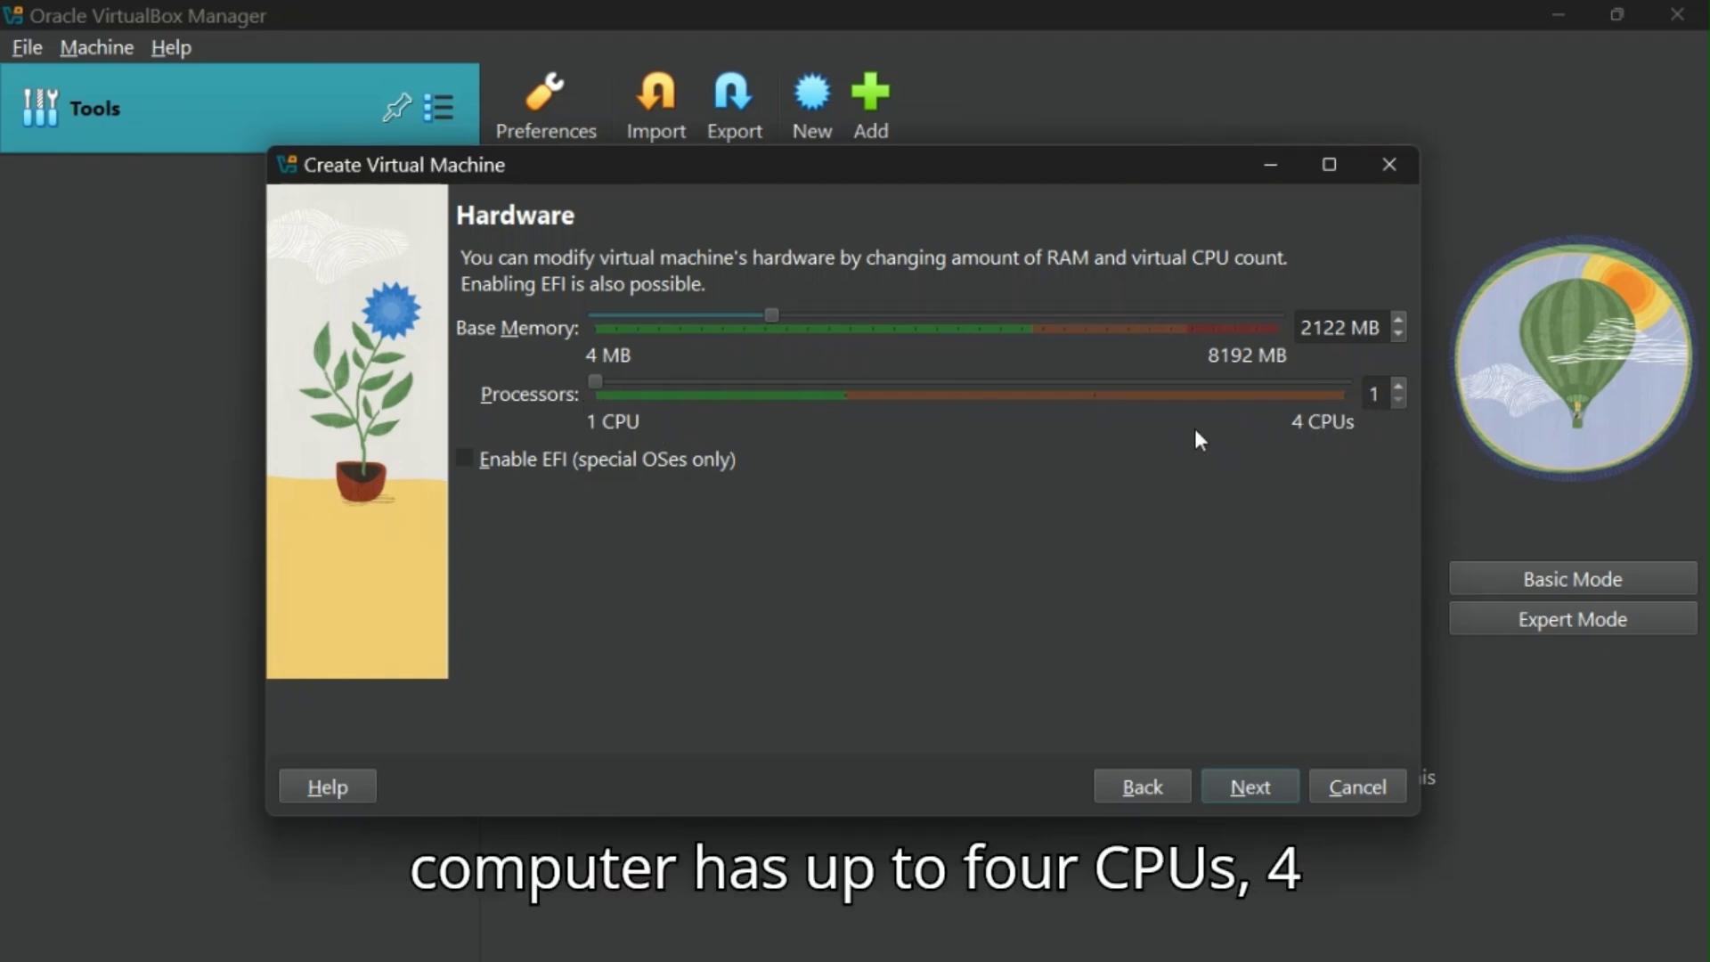
{"action": "left_click_drag", "start_coordinate": [600, 383], "coordinate": [668, 399]}
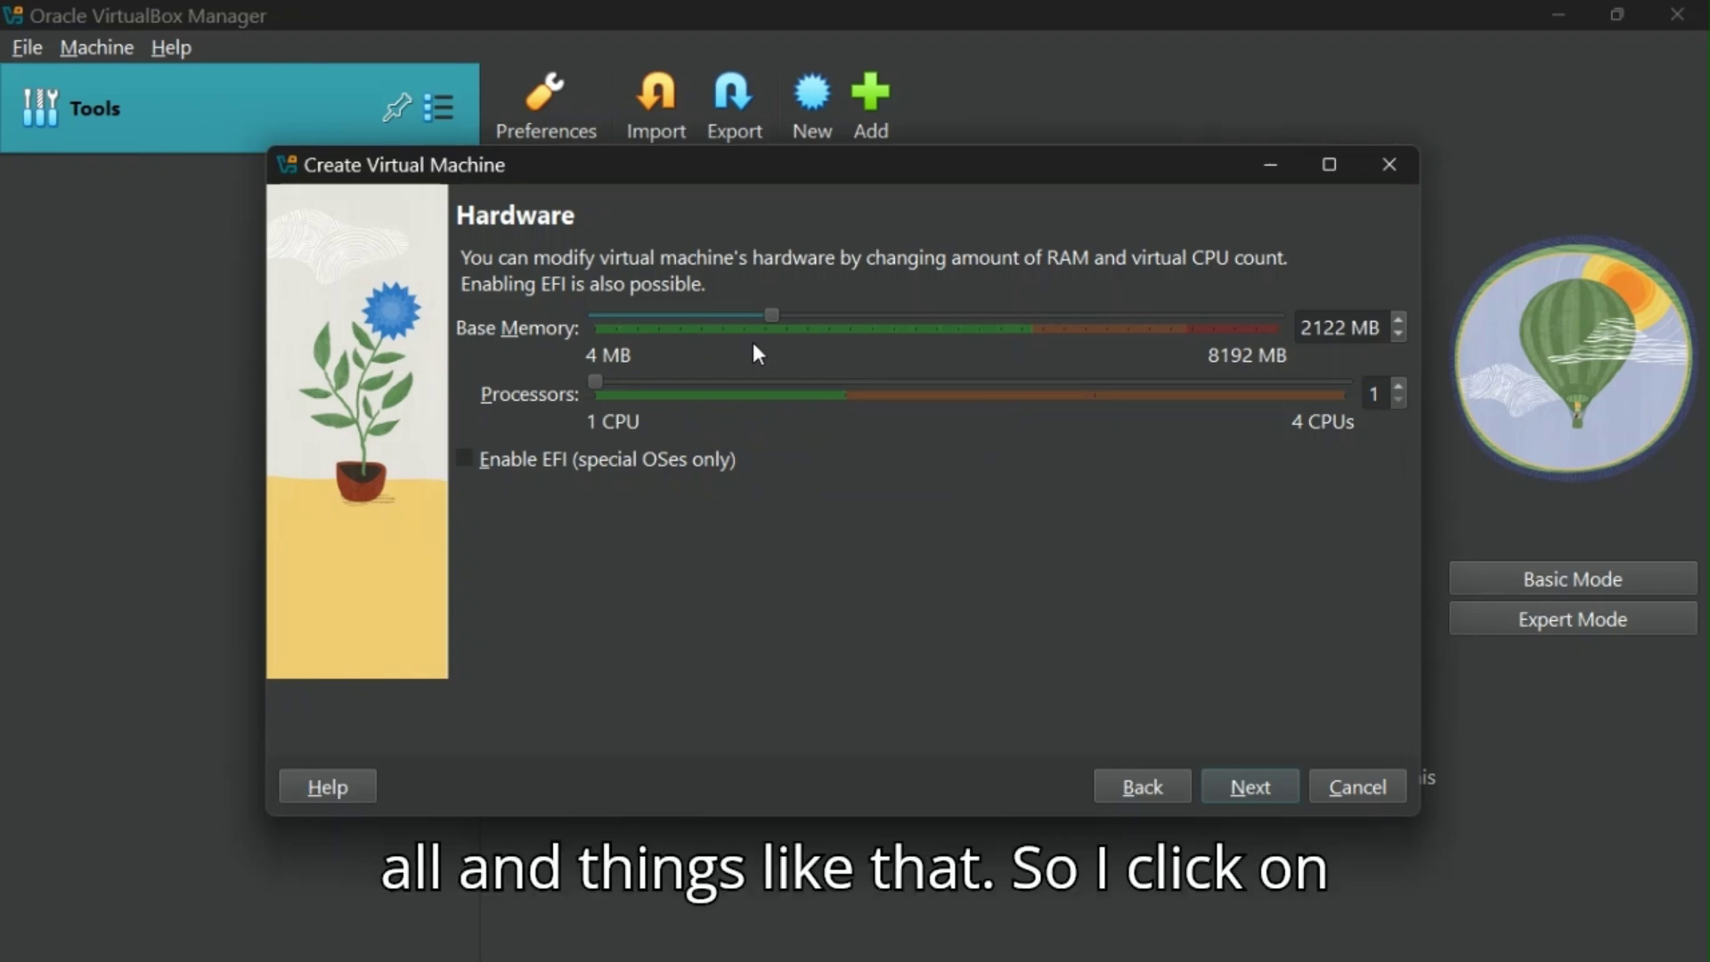
{"action": "left_click", "coordinate": [1250, 787]}
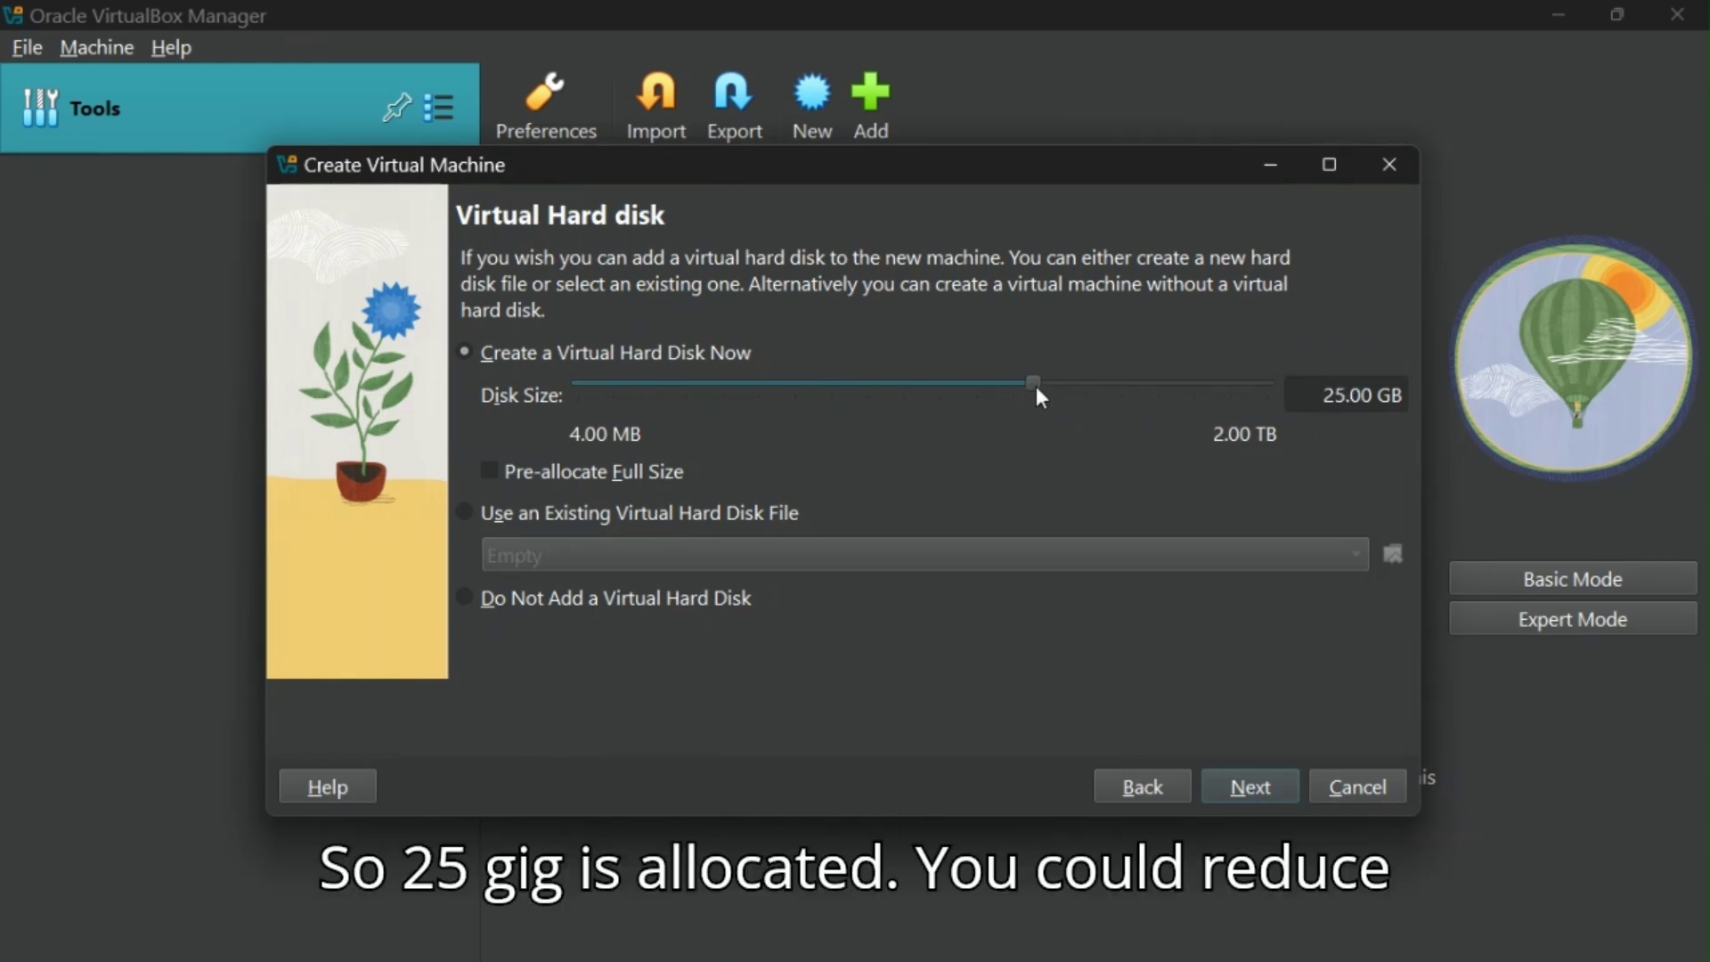
- Set the new virtual hard disk's size to 5.04 GB and continue to the configuration summary
{"action": "left_click_drag", "start_coordinate": [1035, 385], "coordinate": [923, 392]}
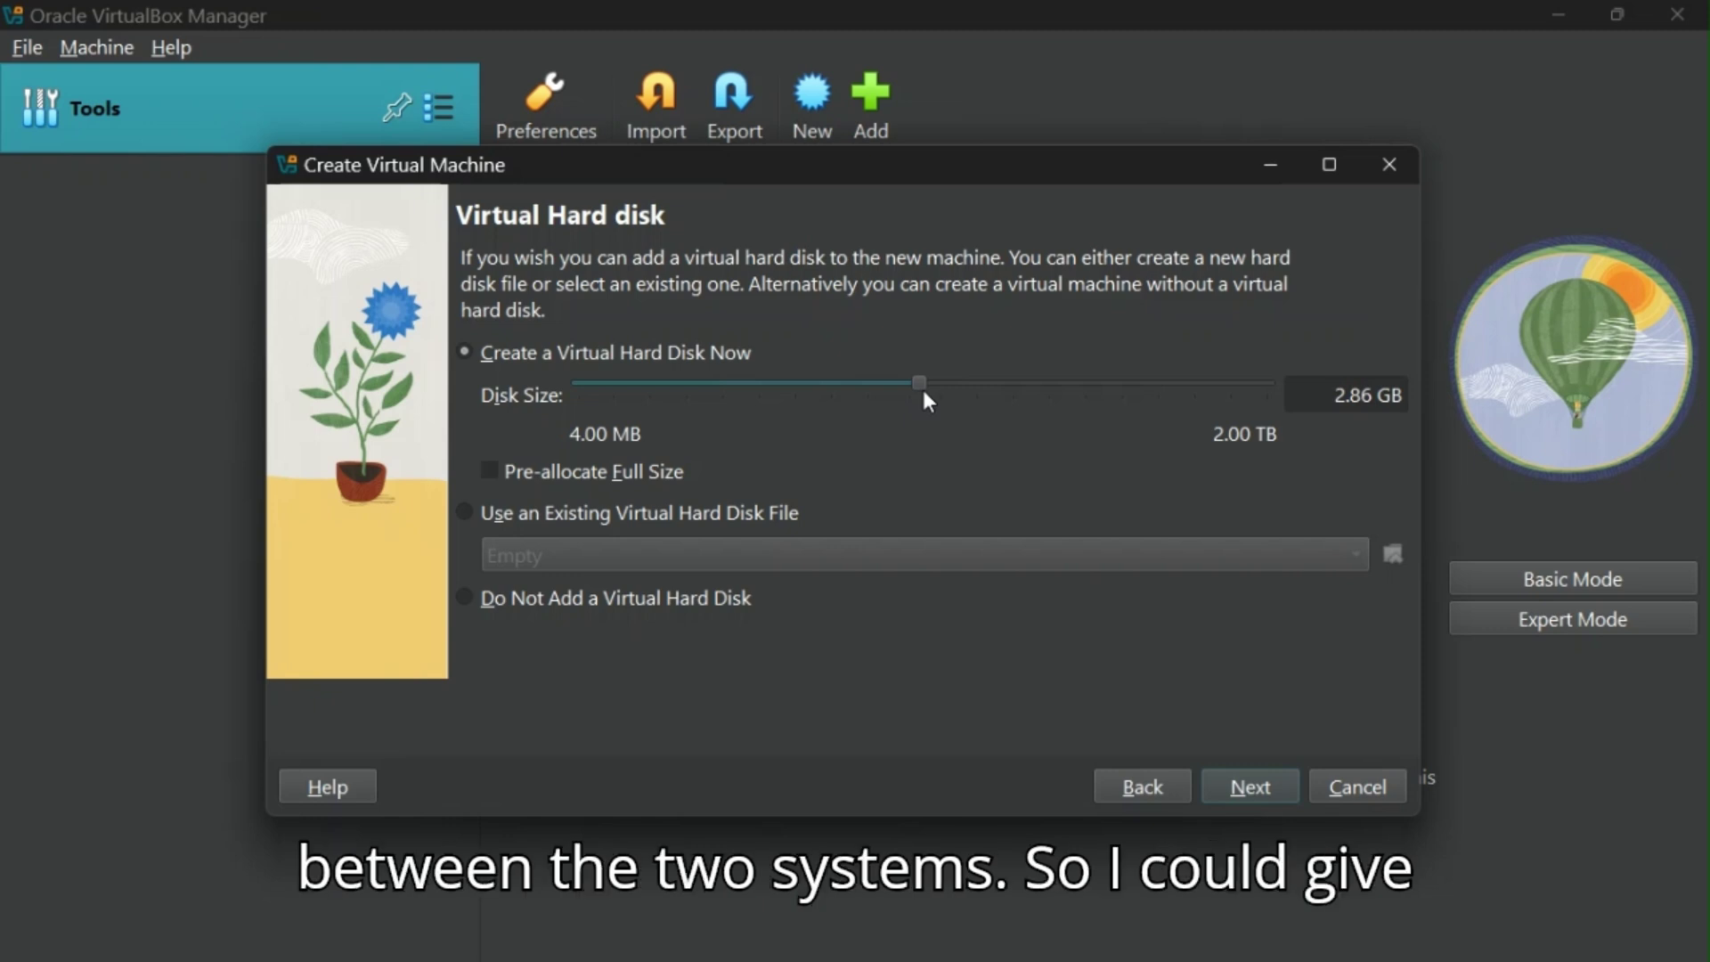
{"action": "left_click_drag", "start_coordinate": [923, 394], "coordinate": [958, 421]}
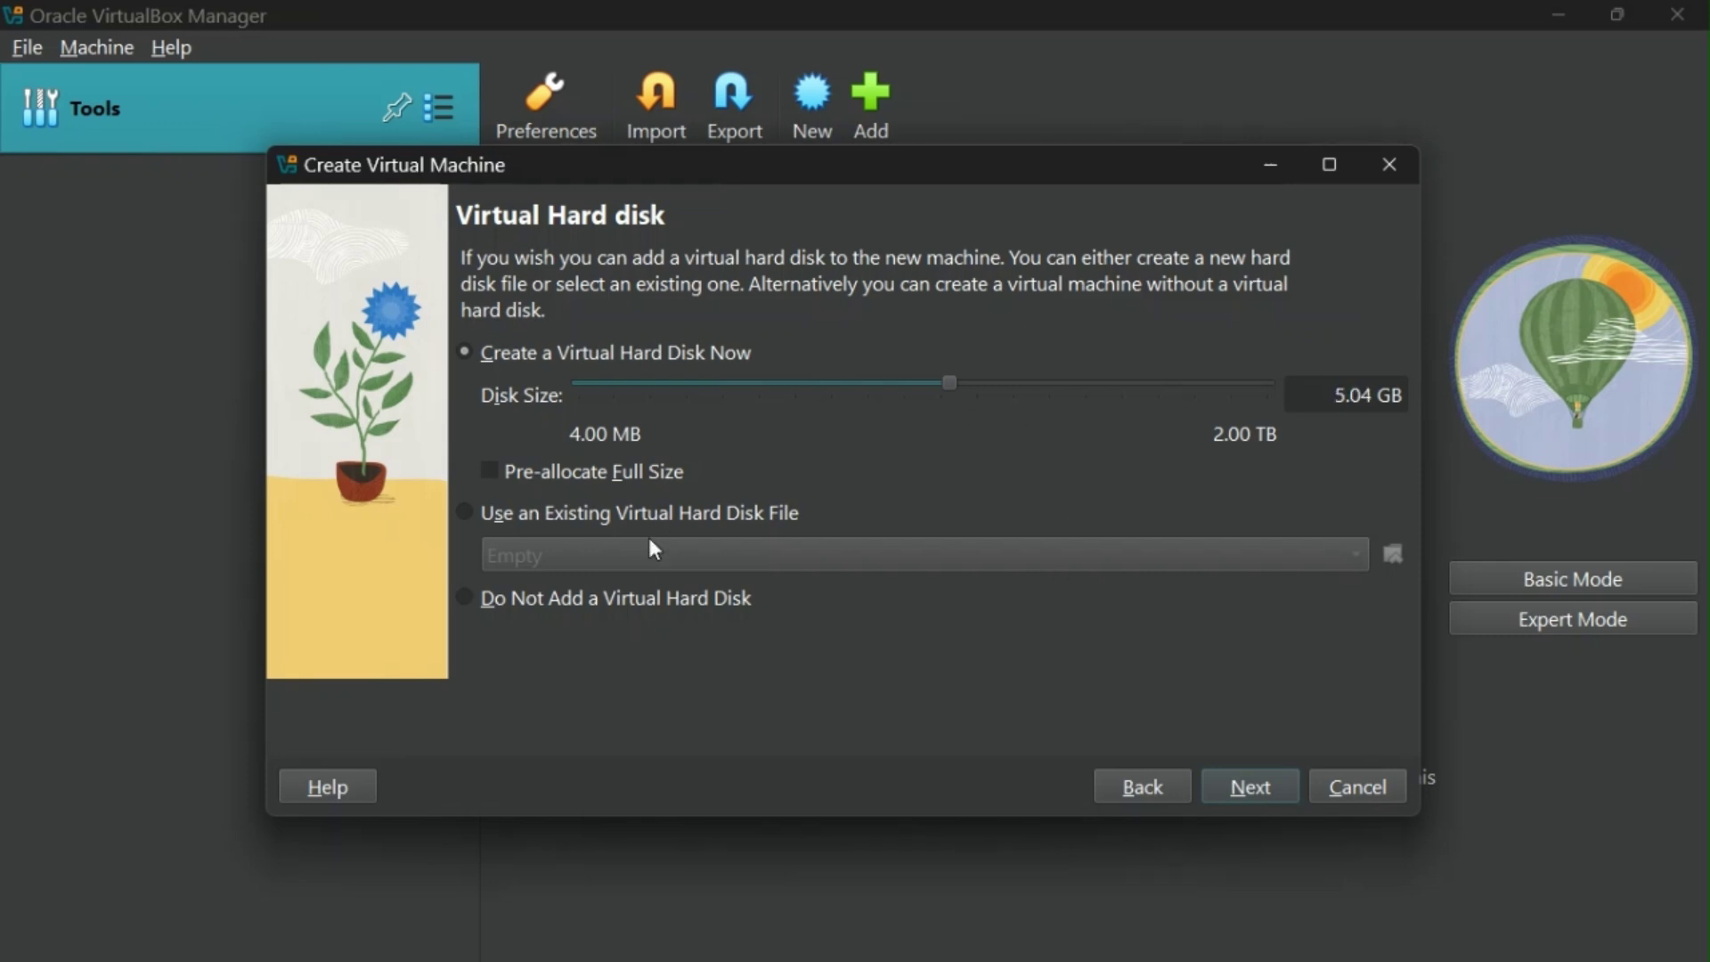
{"action": "left_click", "coordinate": [1246, 788]}
- Review the configuration summary, create the LinuxDistro virtual machine, and dismiss the keyboard auto-capture notice in its window
{"action": "scroll", "coordinate": [749, 619], "scroll_direction": "down", "scroll_amount": 2}
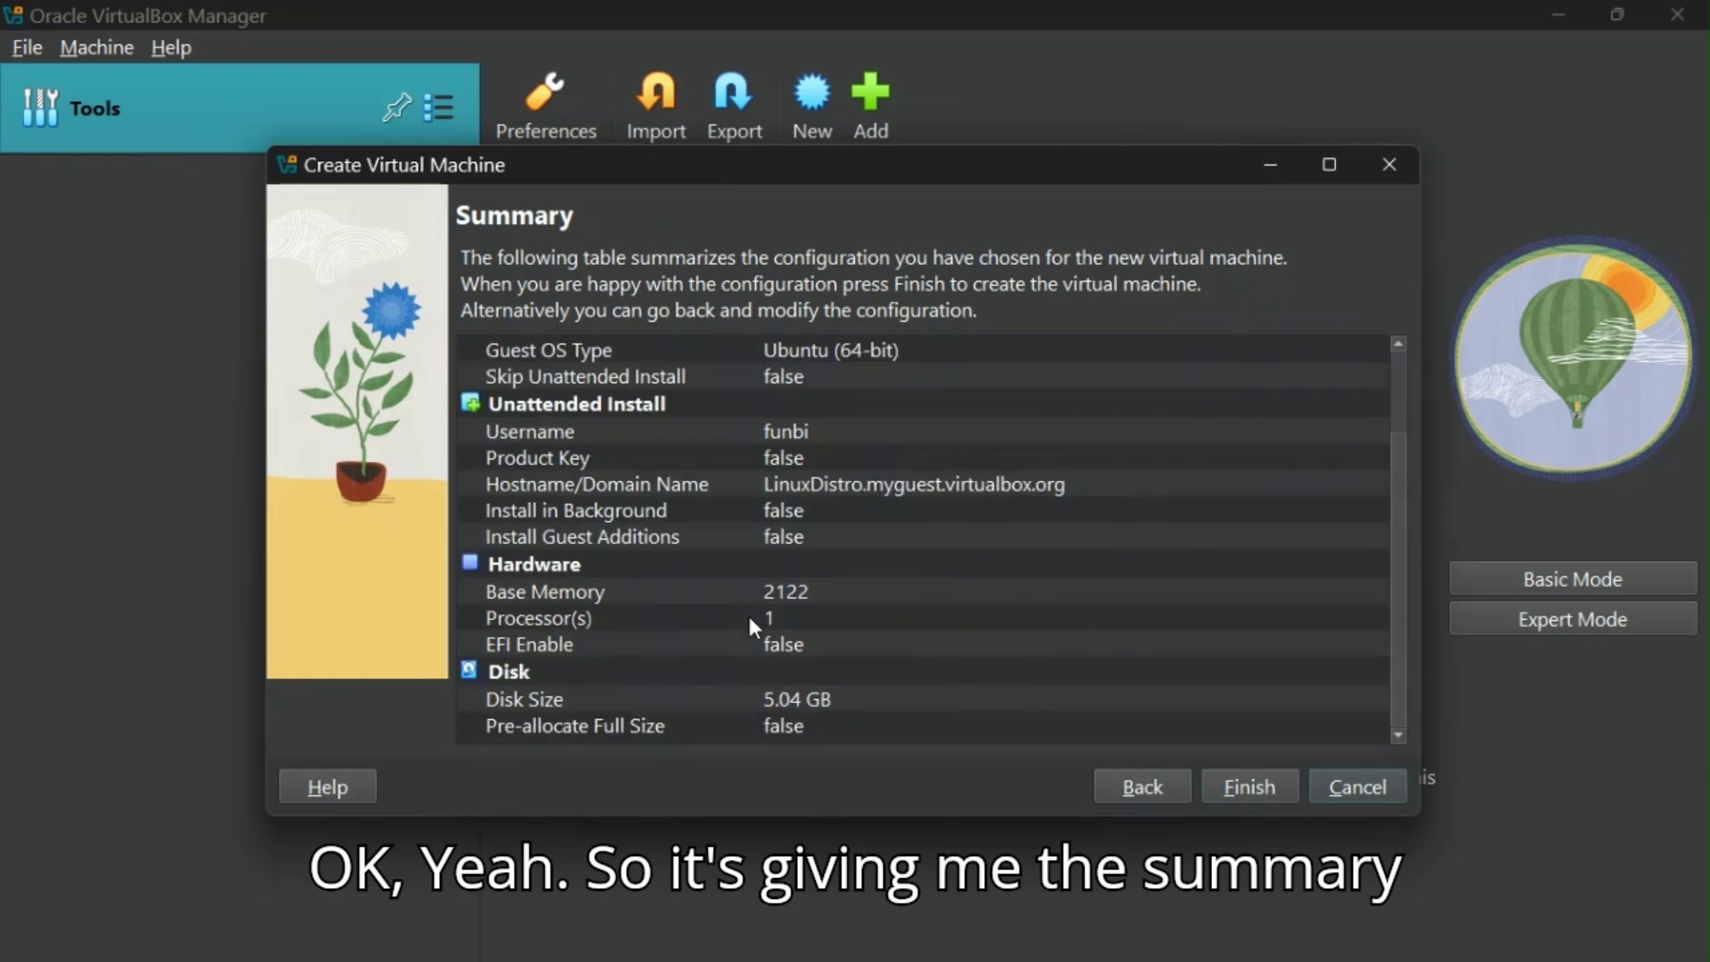
{"action": "scroll", "coordinate": [749, 619], "scroll_direction": "up", "scroll_amount": 2}
{"action": "scroll", "coordinate": [749, 619], "scroll_direction": "down", "scroll_amount": 2}
{"action": "scroll", "coordinate": [749, 619], "scroll_direction": "up", "scroll_amount": 2}
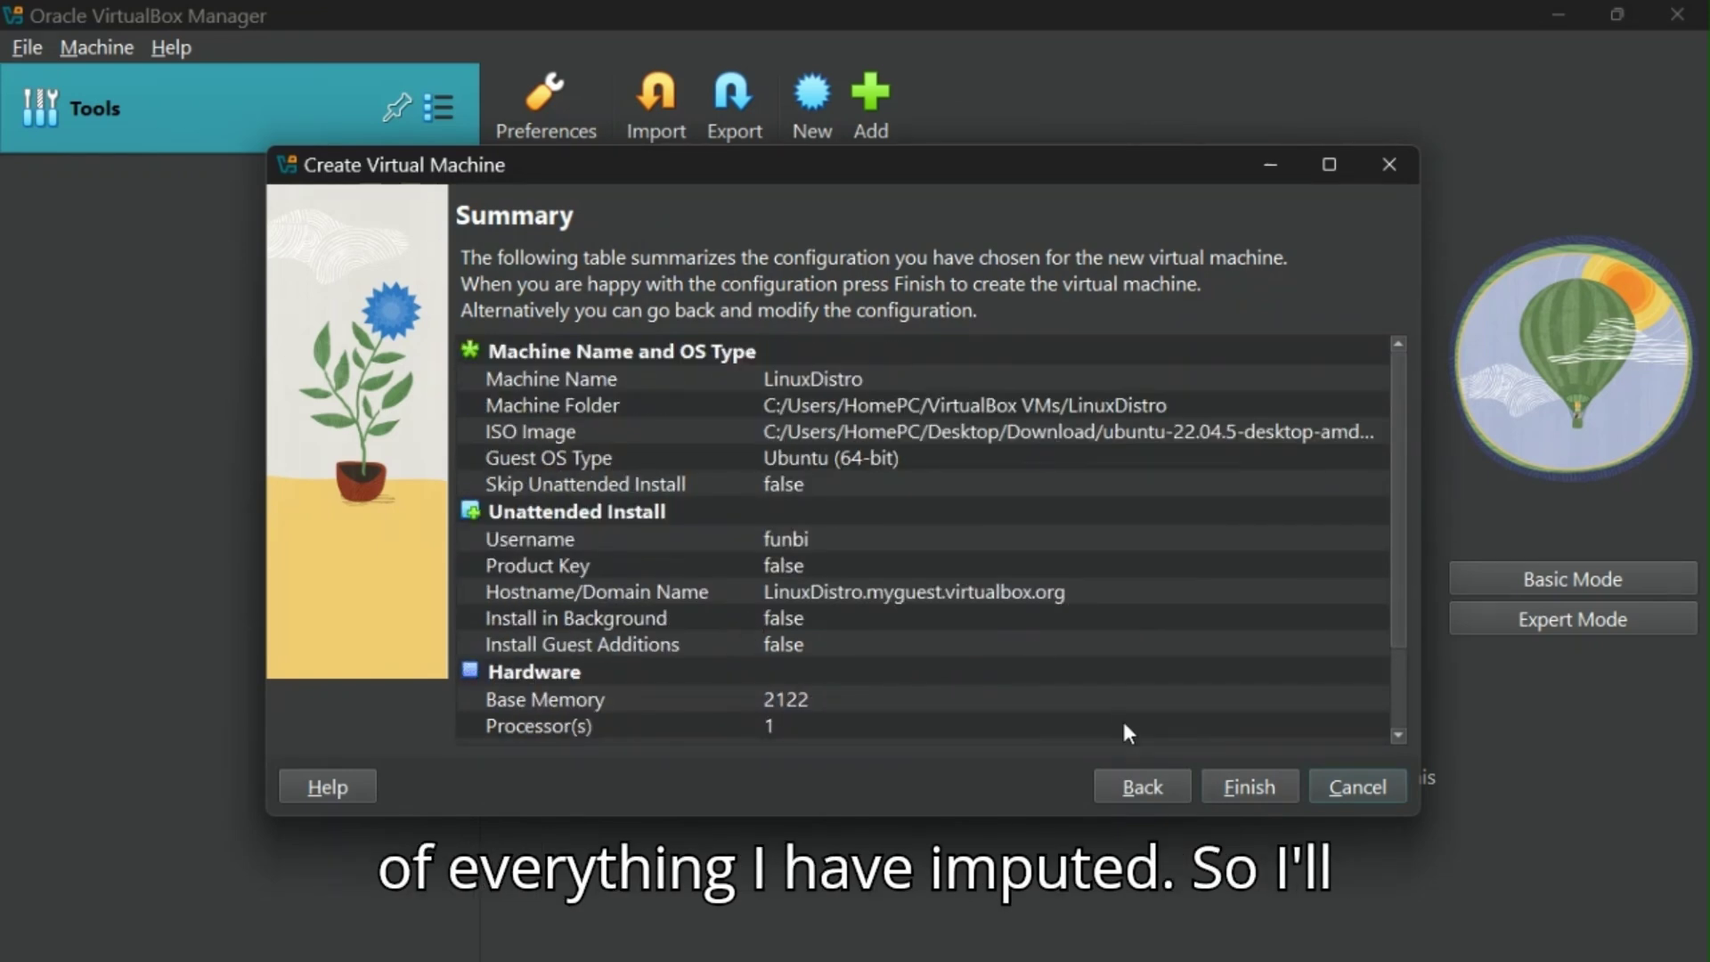
{"action": "left_click", "coordinate": [1243, 789]}
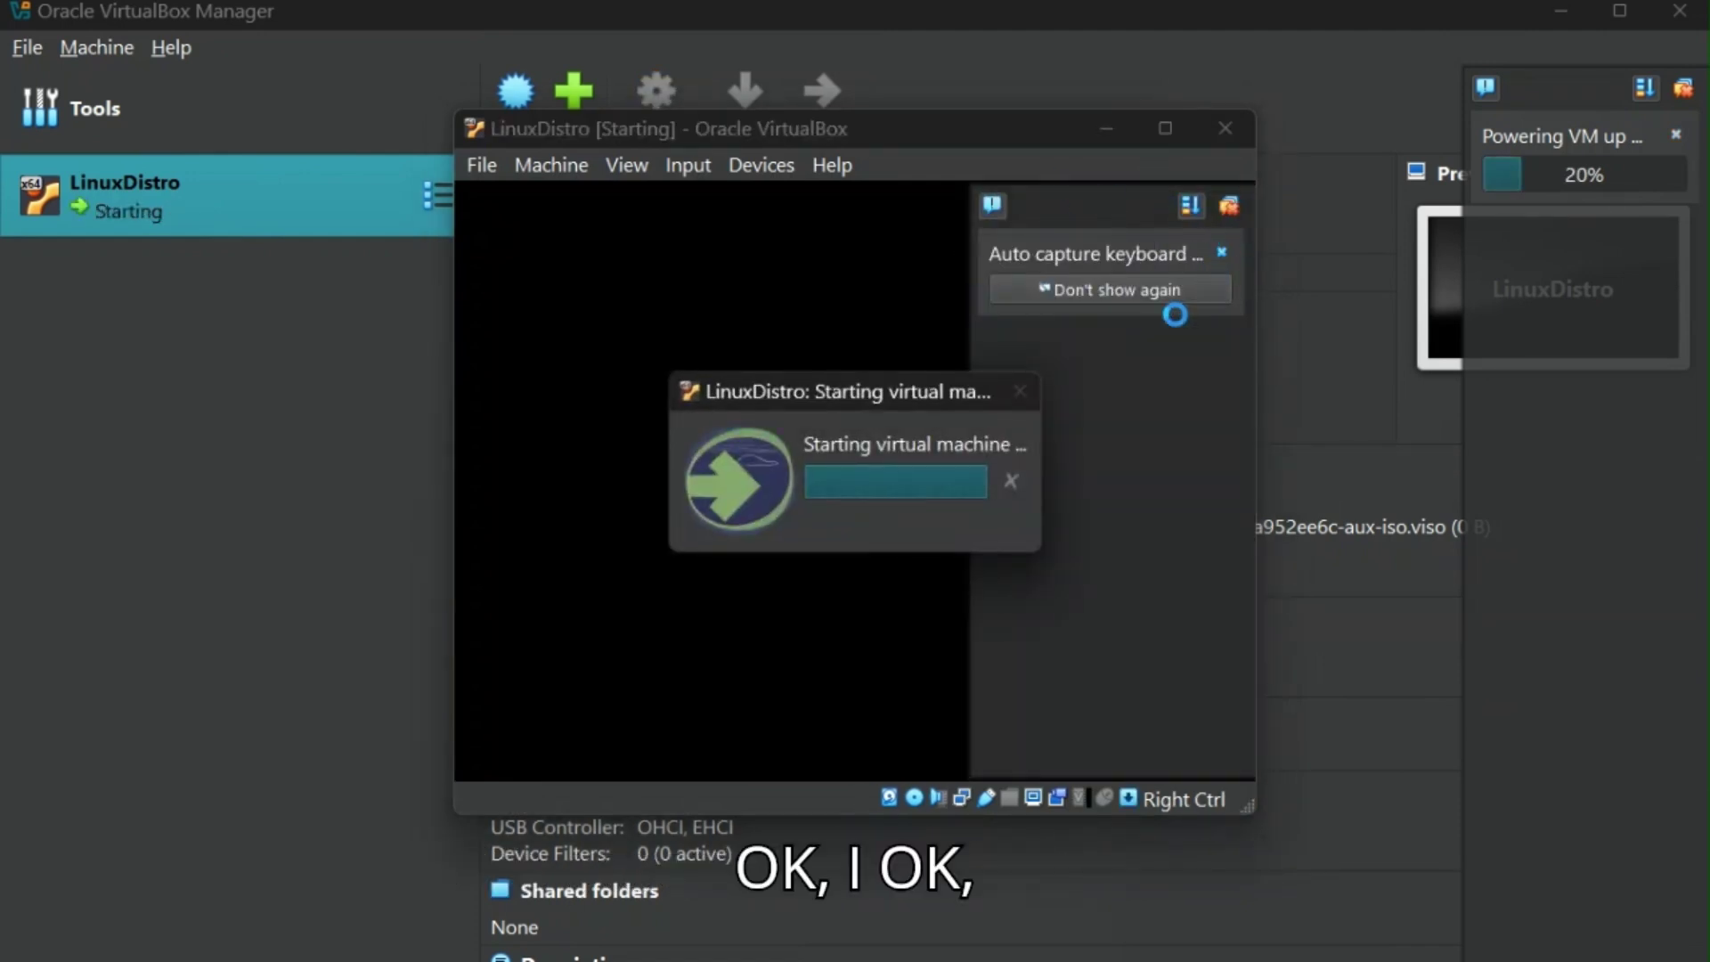
{"action": "left_click", "coordinate": [1222, 252]}
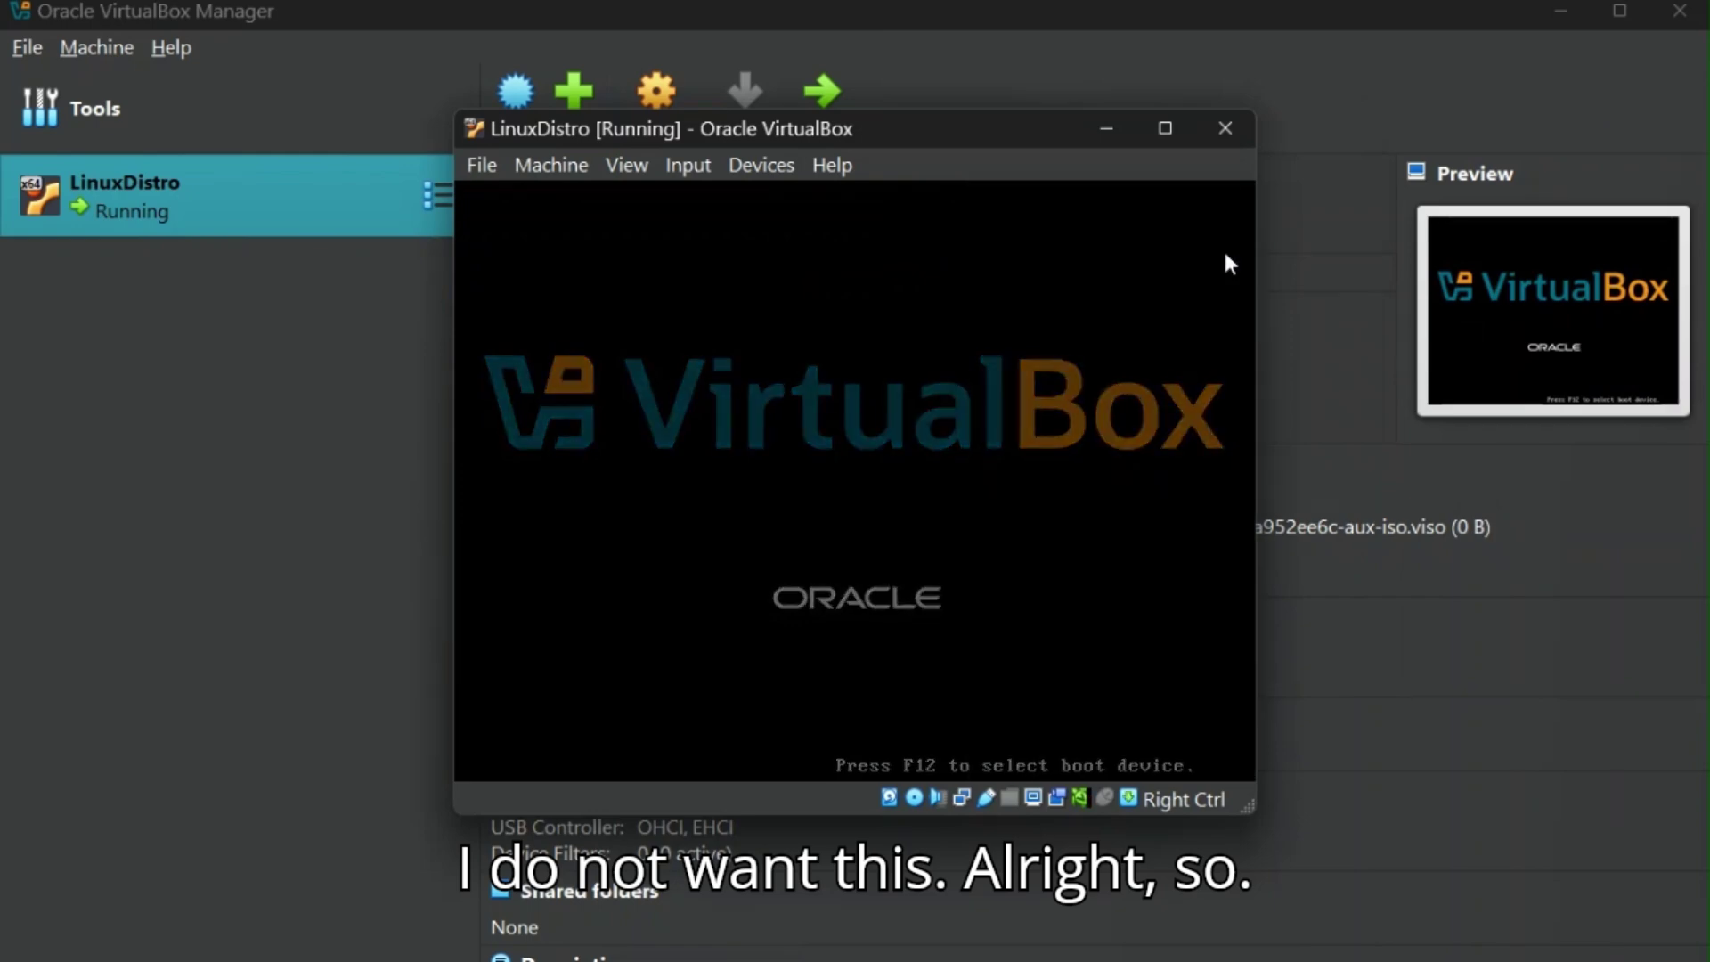
- Maximize the LinuxDistro virtual machine window and dismiss the mouse integration notice
{"action": "left_click", "coordinate": [1265, 127]}
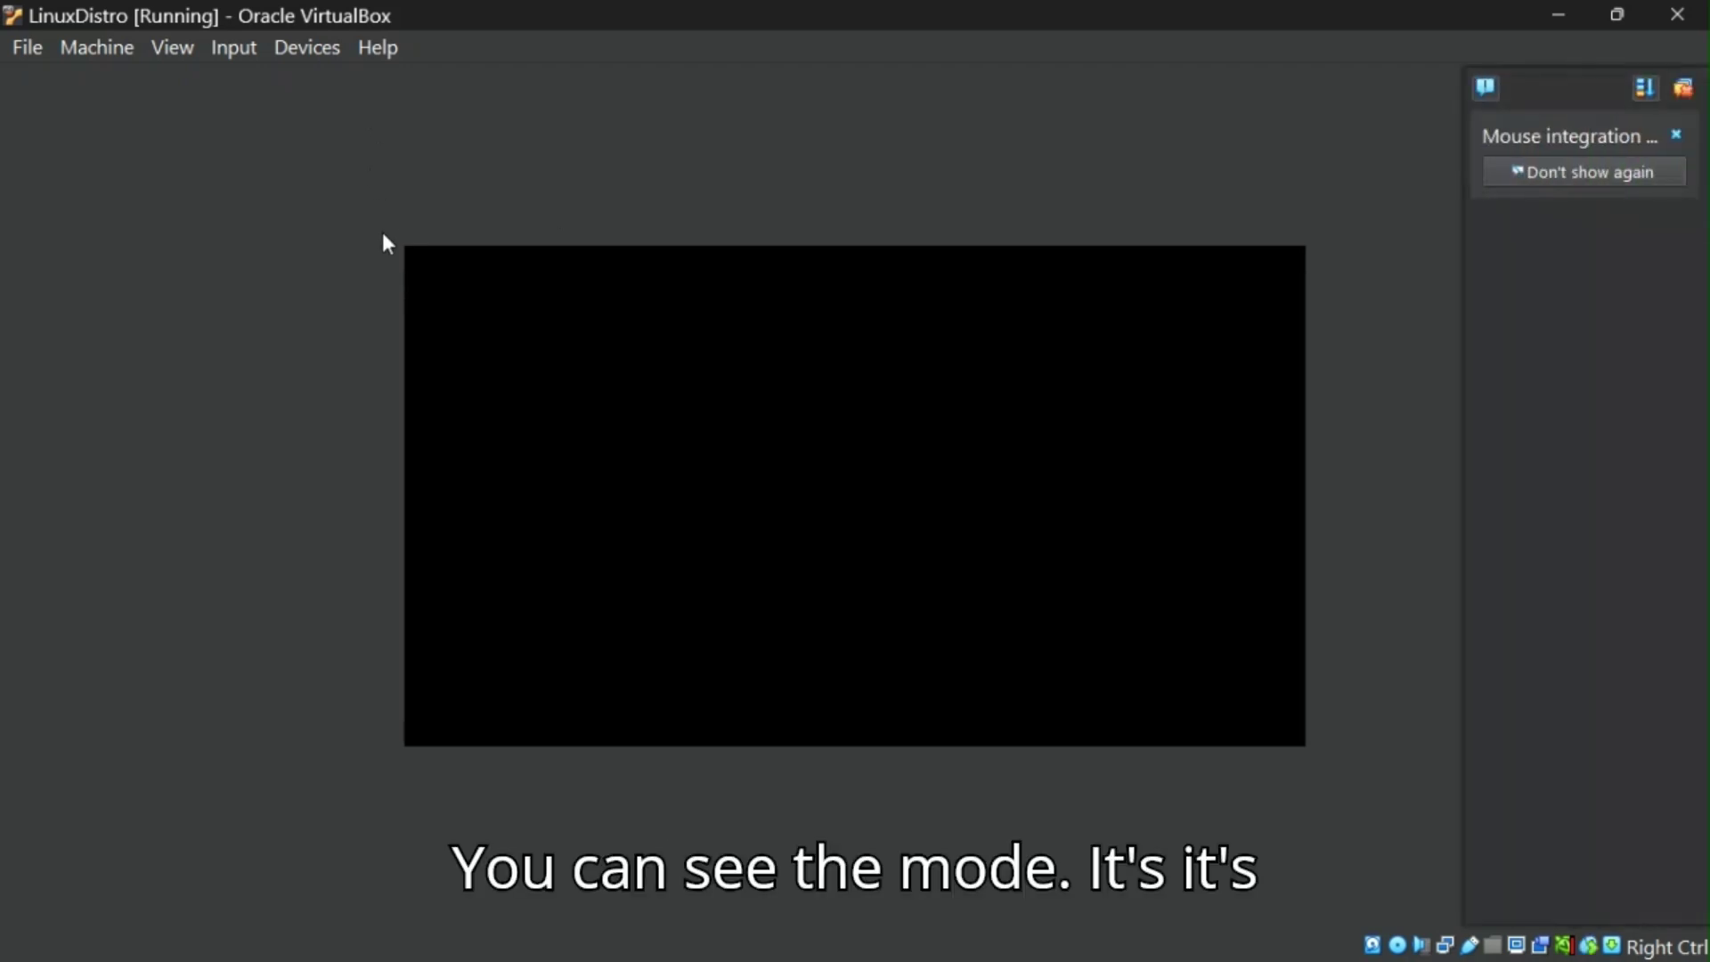
{"action": "left_click", "coordinate": [1678, 132]}
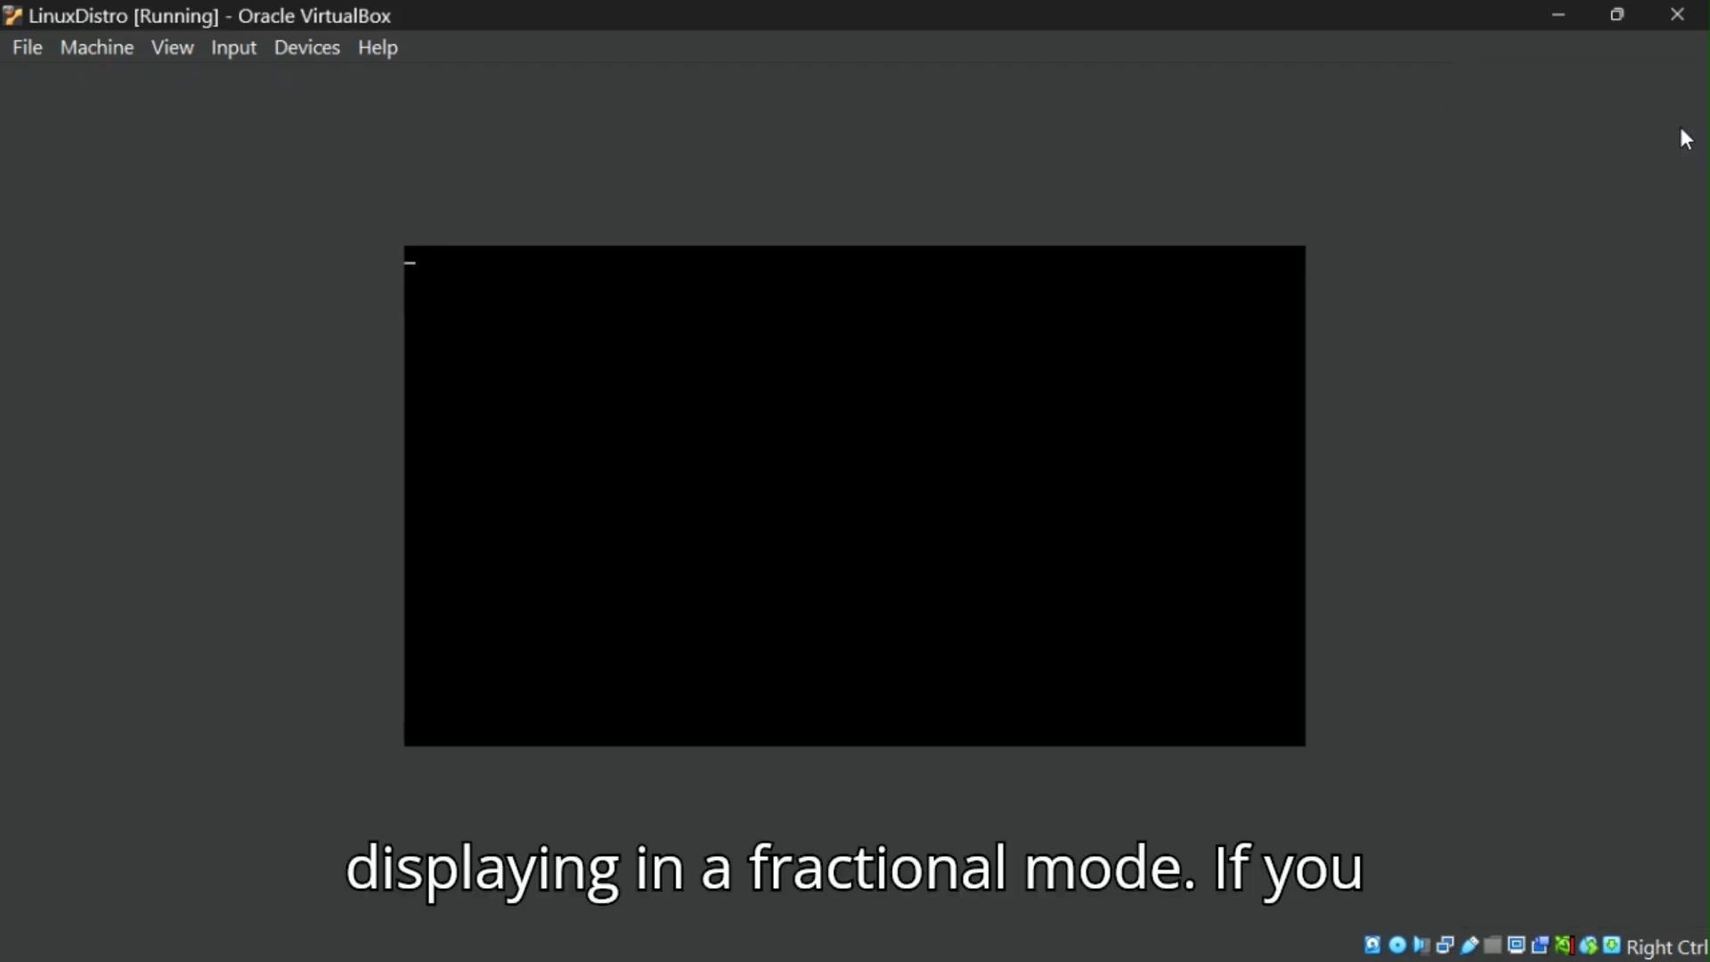
{"action": "left_click", "coordinate": [298, 51]}
{"action": "mouse_move", "coordinate": [248, 55]}
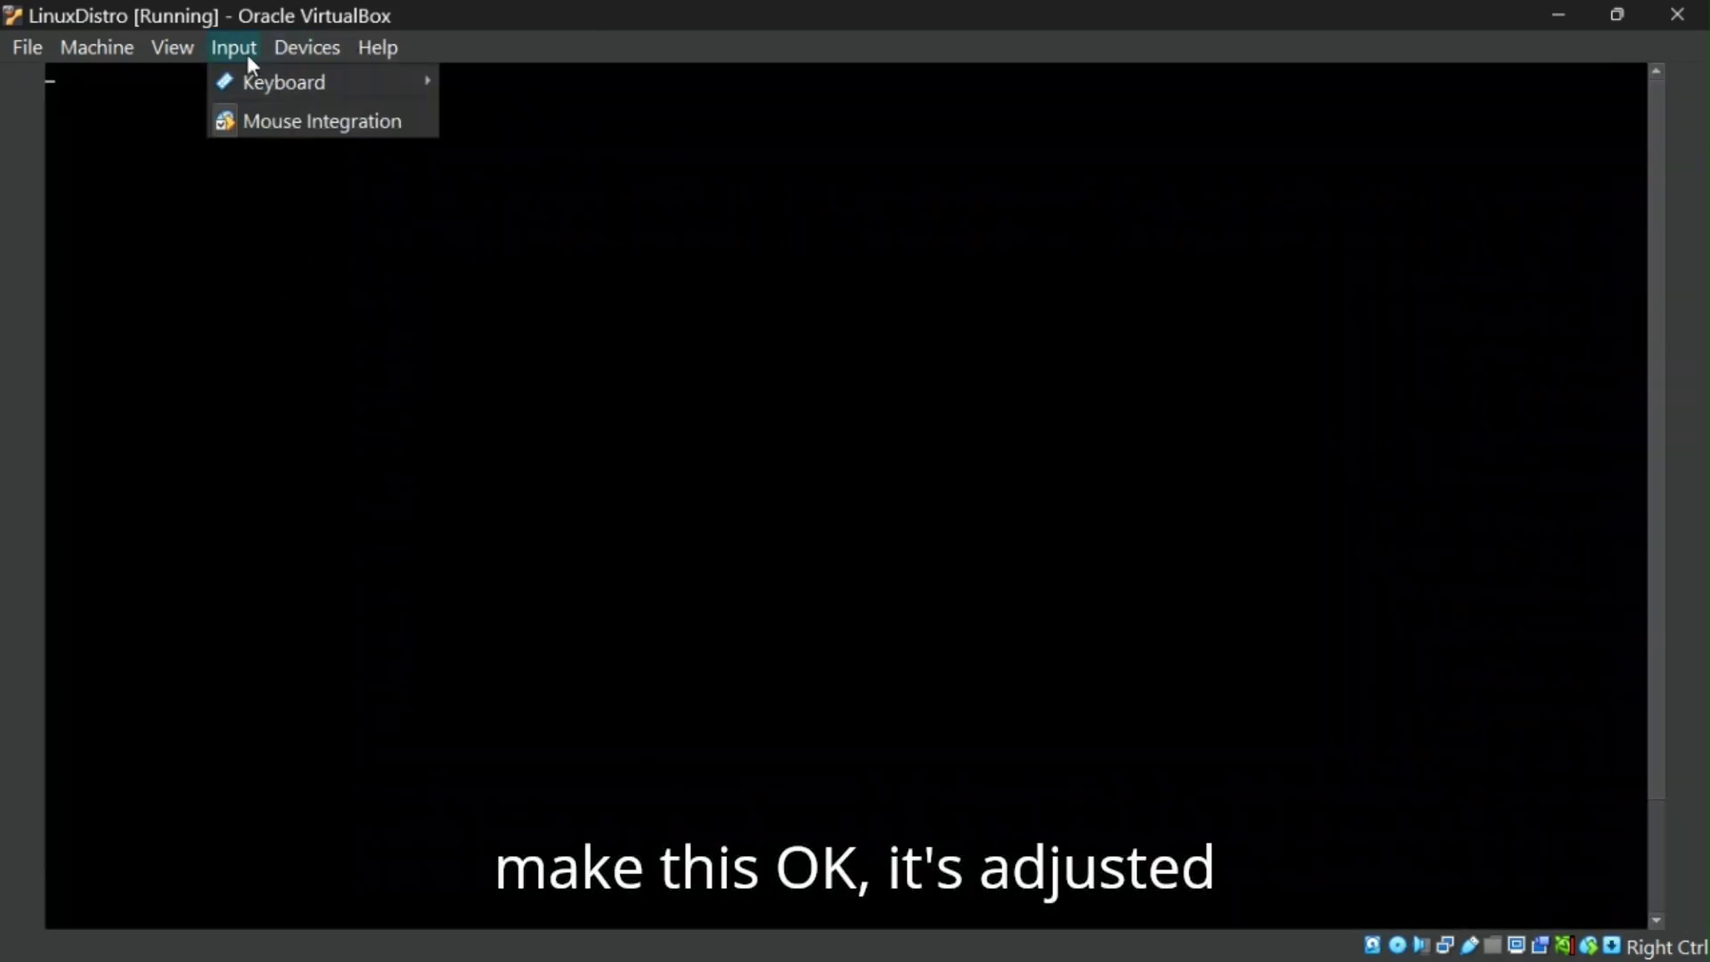
{"action": "left_click", "coordinate": [633, 377]}
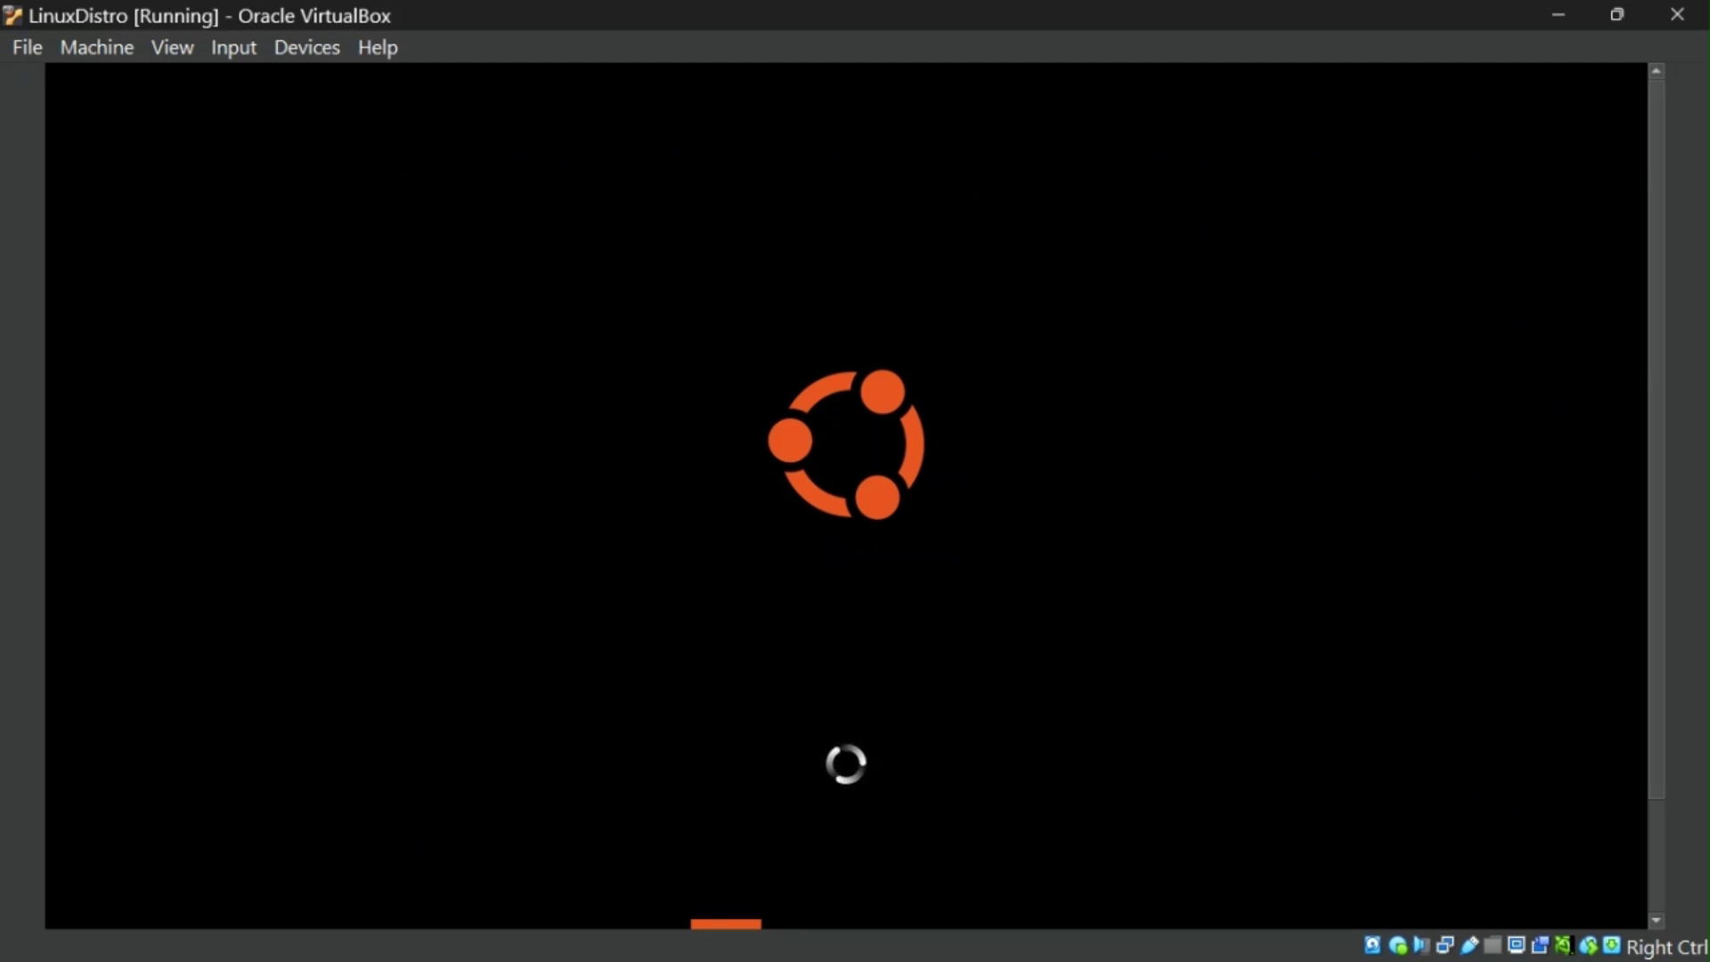
{"action": "left_click", "coordinate": [180, 41]}
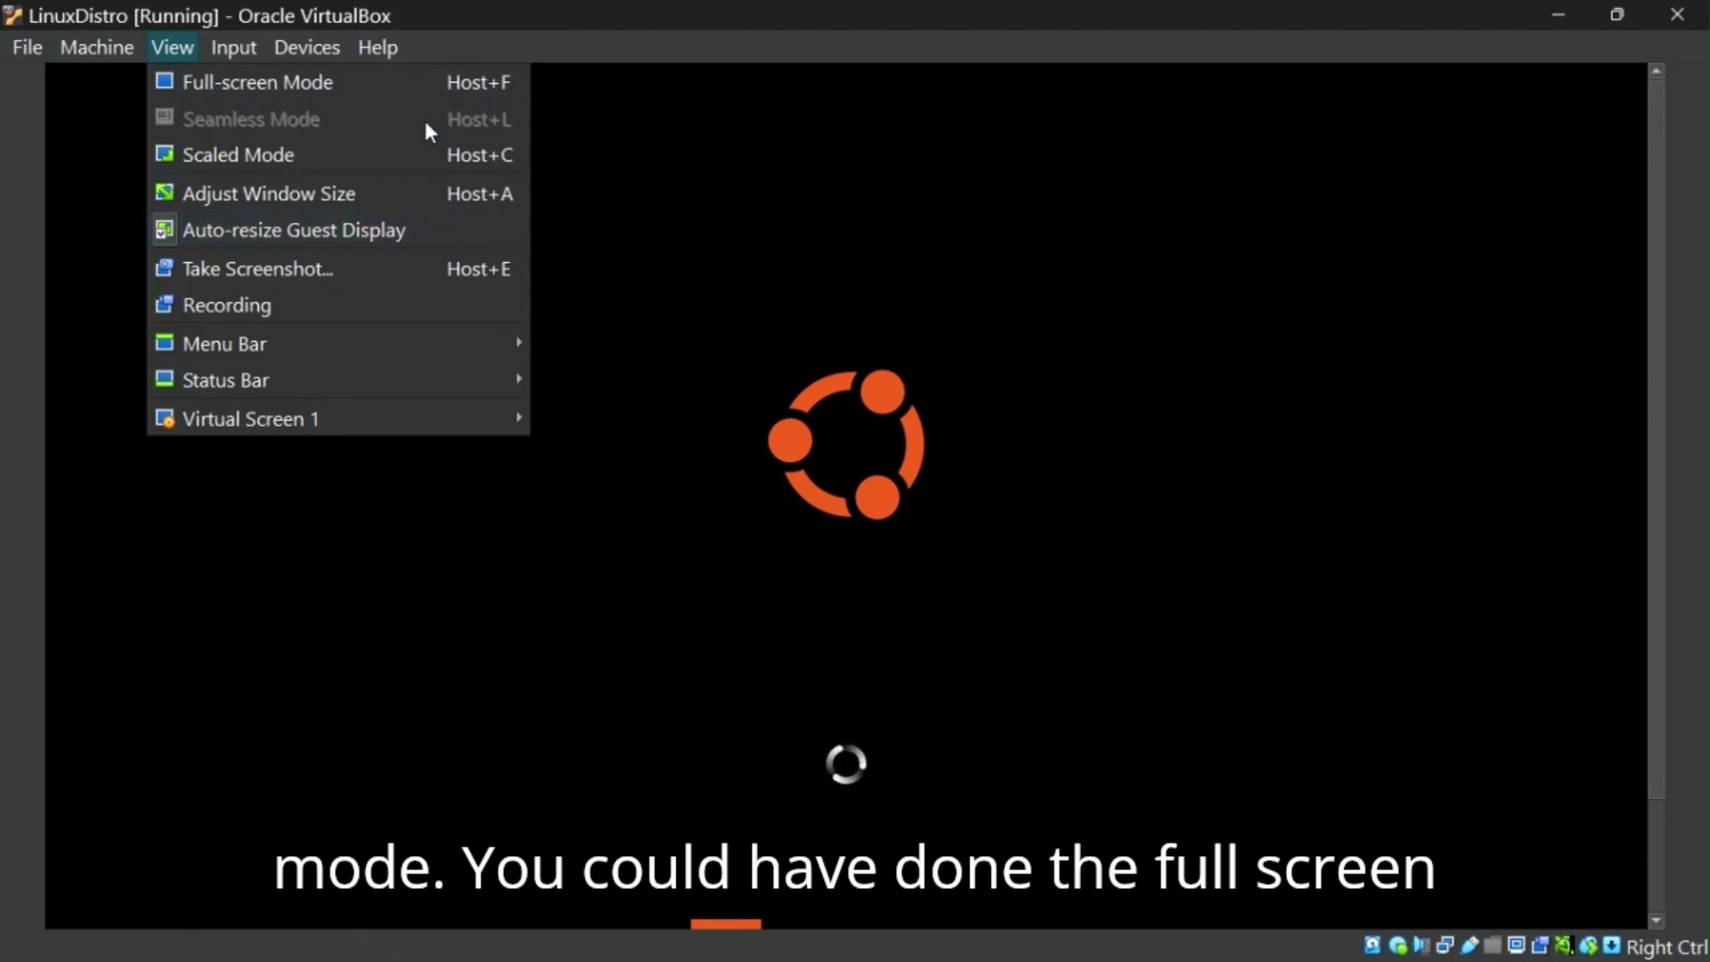
{"action": "left_click", "coordinate": [744, 242]}
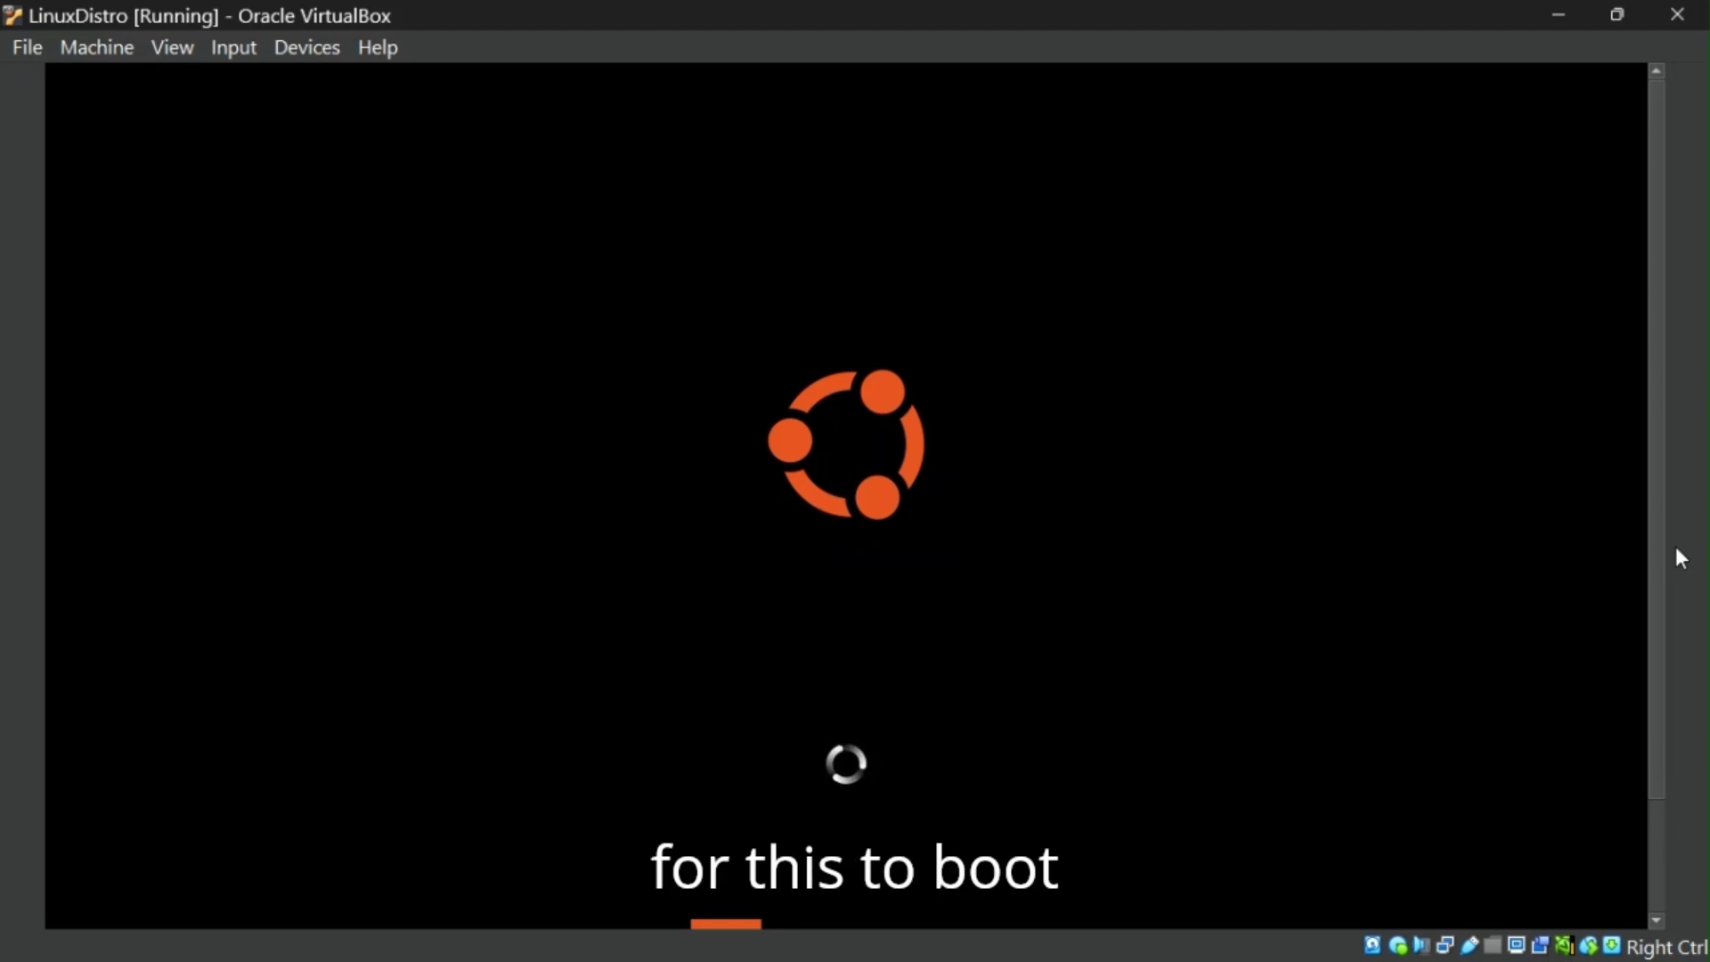
{"action": "mouse_move", "coordinate": [1272, 955]}
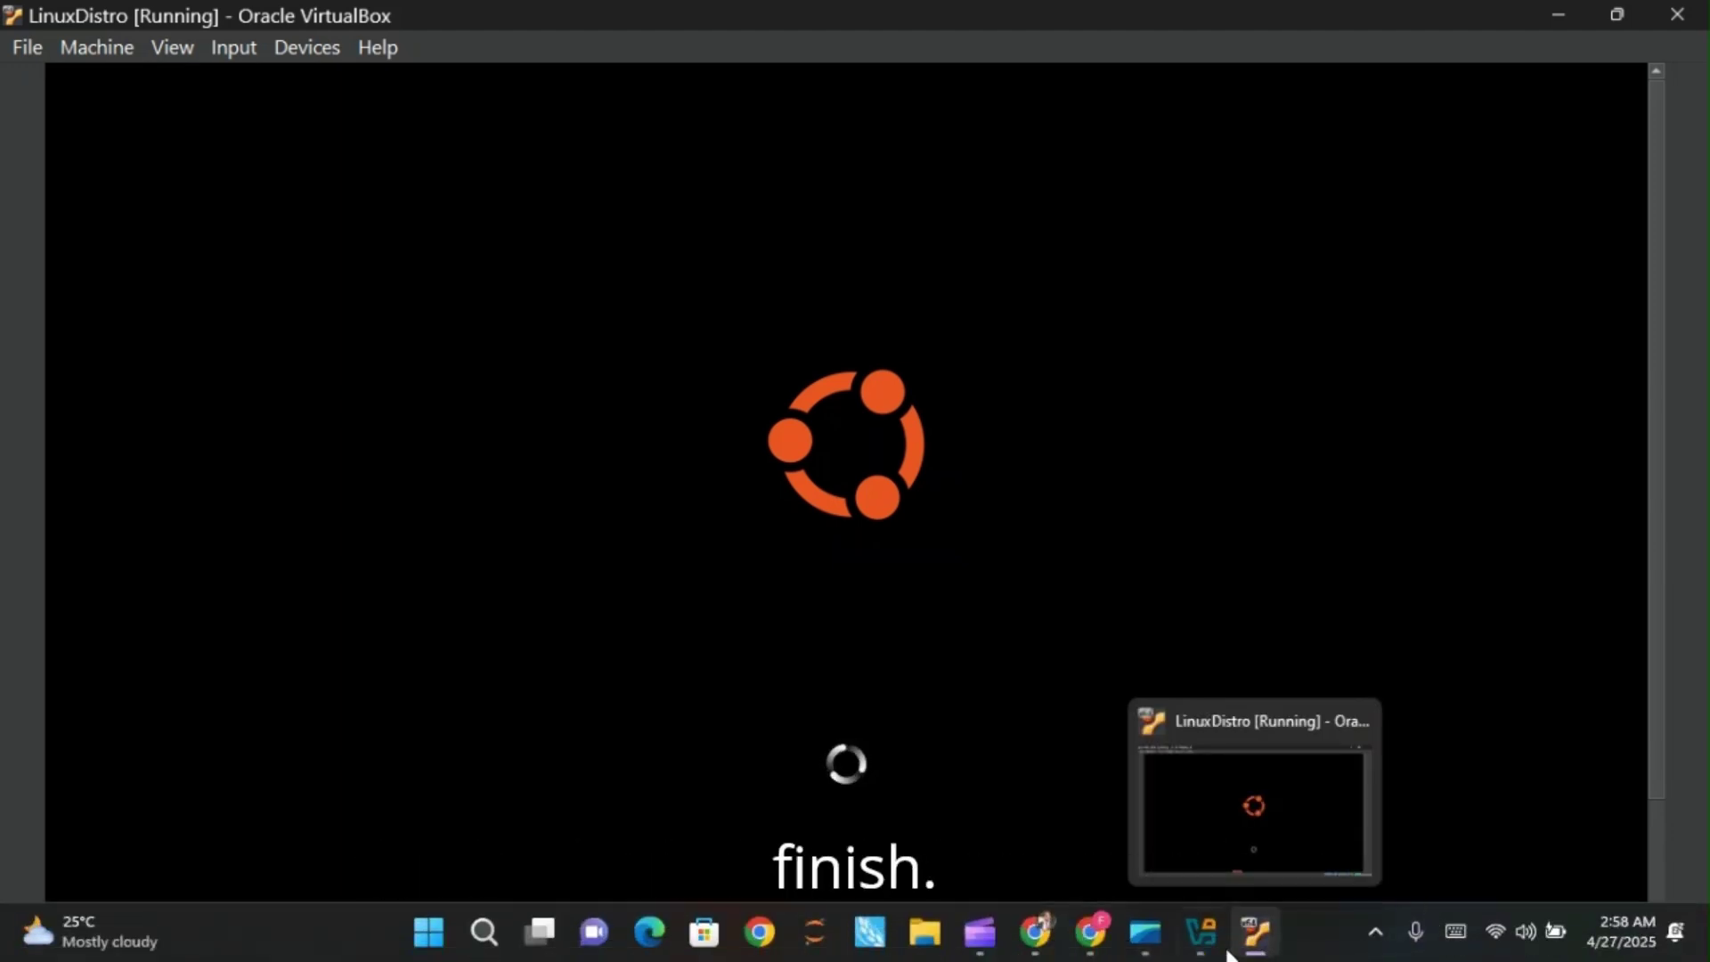
{"action": "left_click", "coordinate": [1145, 944]}
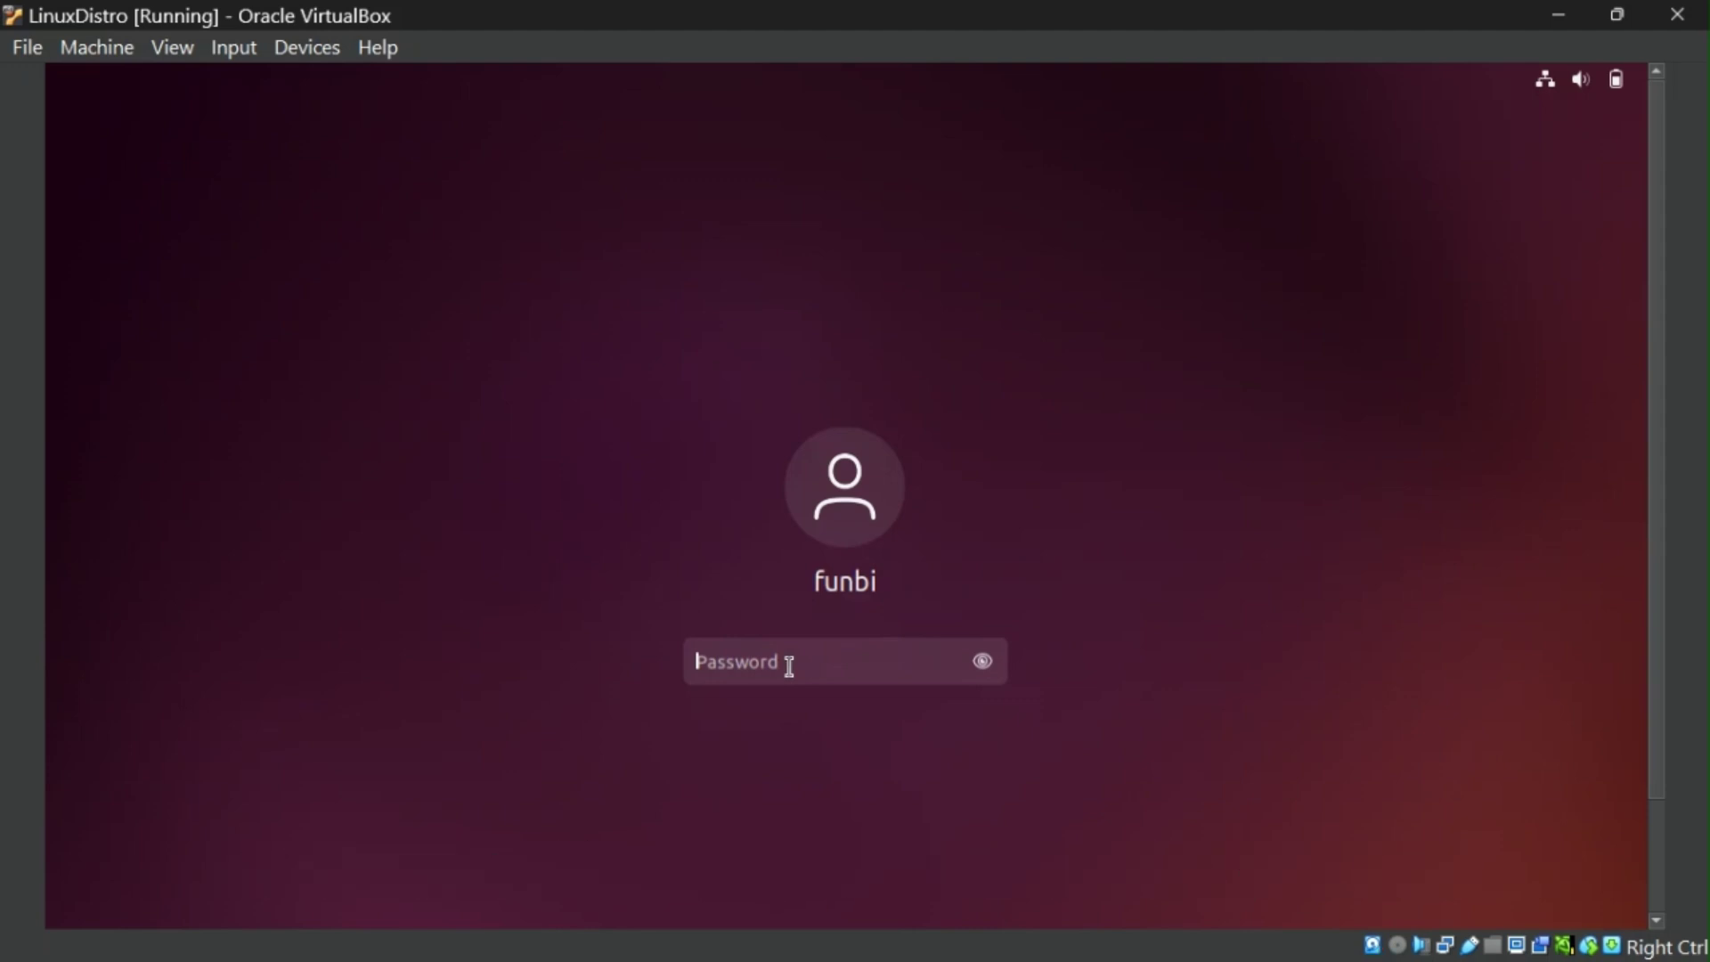
- Enter the account password on the Ubuntu login screen and sign in
{"action": "type", "text": "•••••••••"}
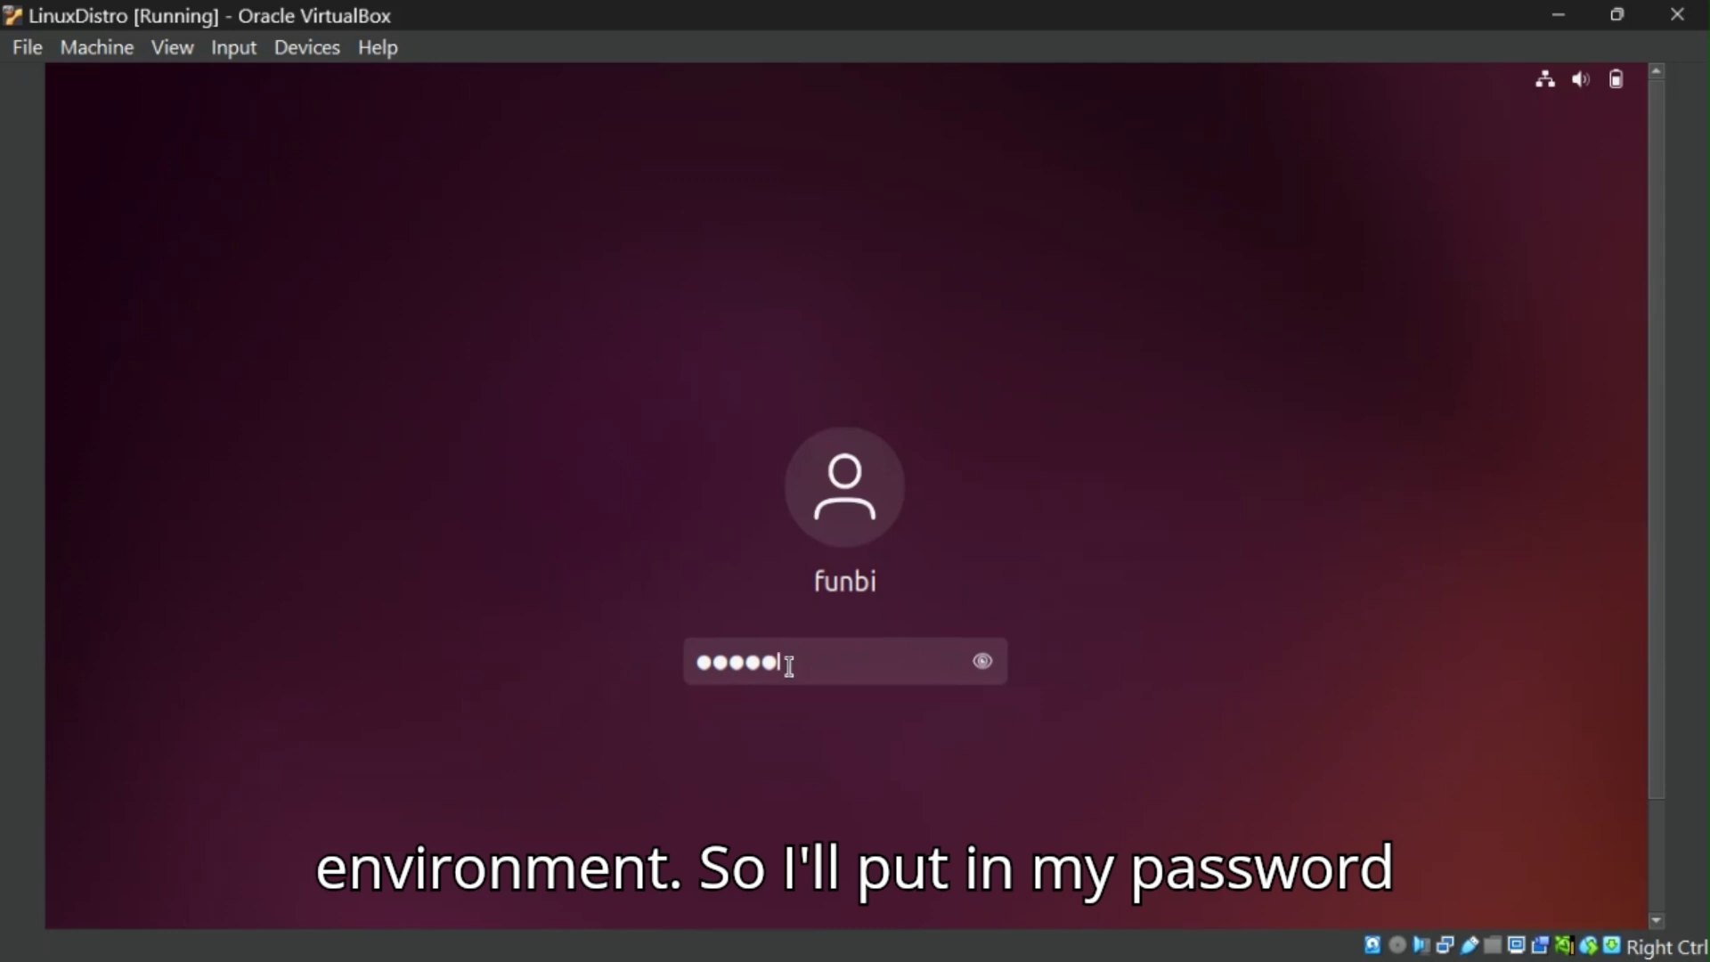
{"action": "key", "text": "Return"}
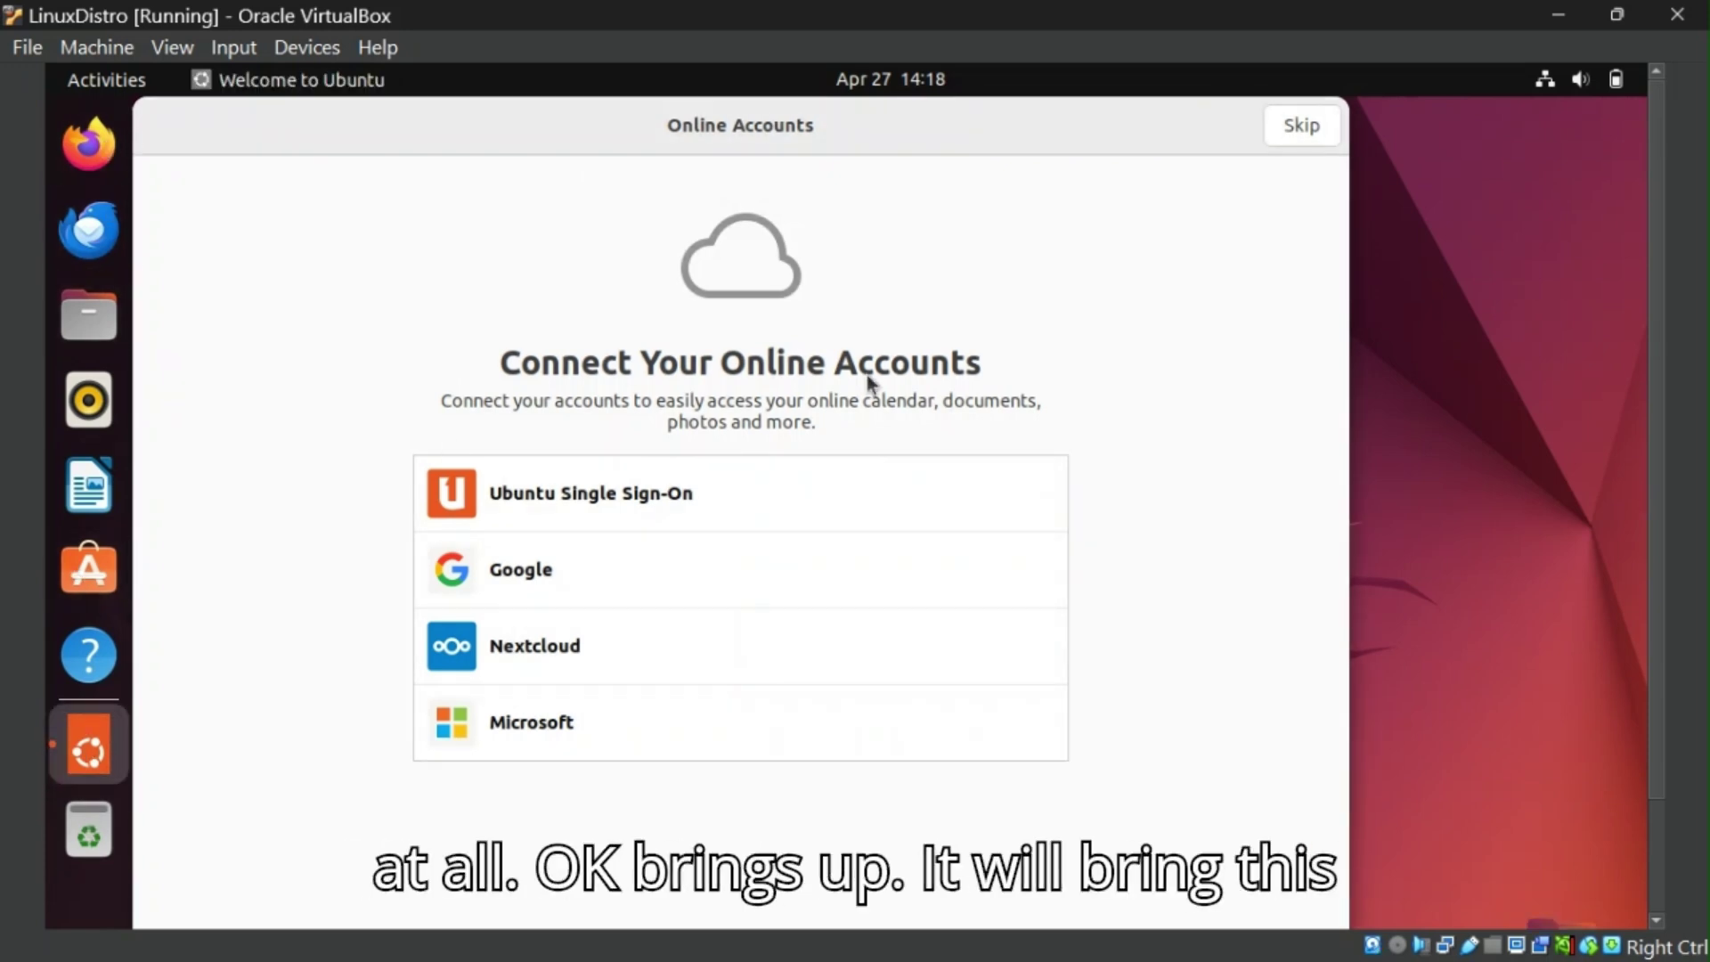
- Complete the Ubuntu welcome setup, skipping online accounts and Ubuntu Pro, declining to send system info, and leaving Location Services off
{"action": "left_click_drag", "start_coordinate": [767, 140], "coordinate": [920, 113]}
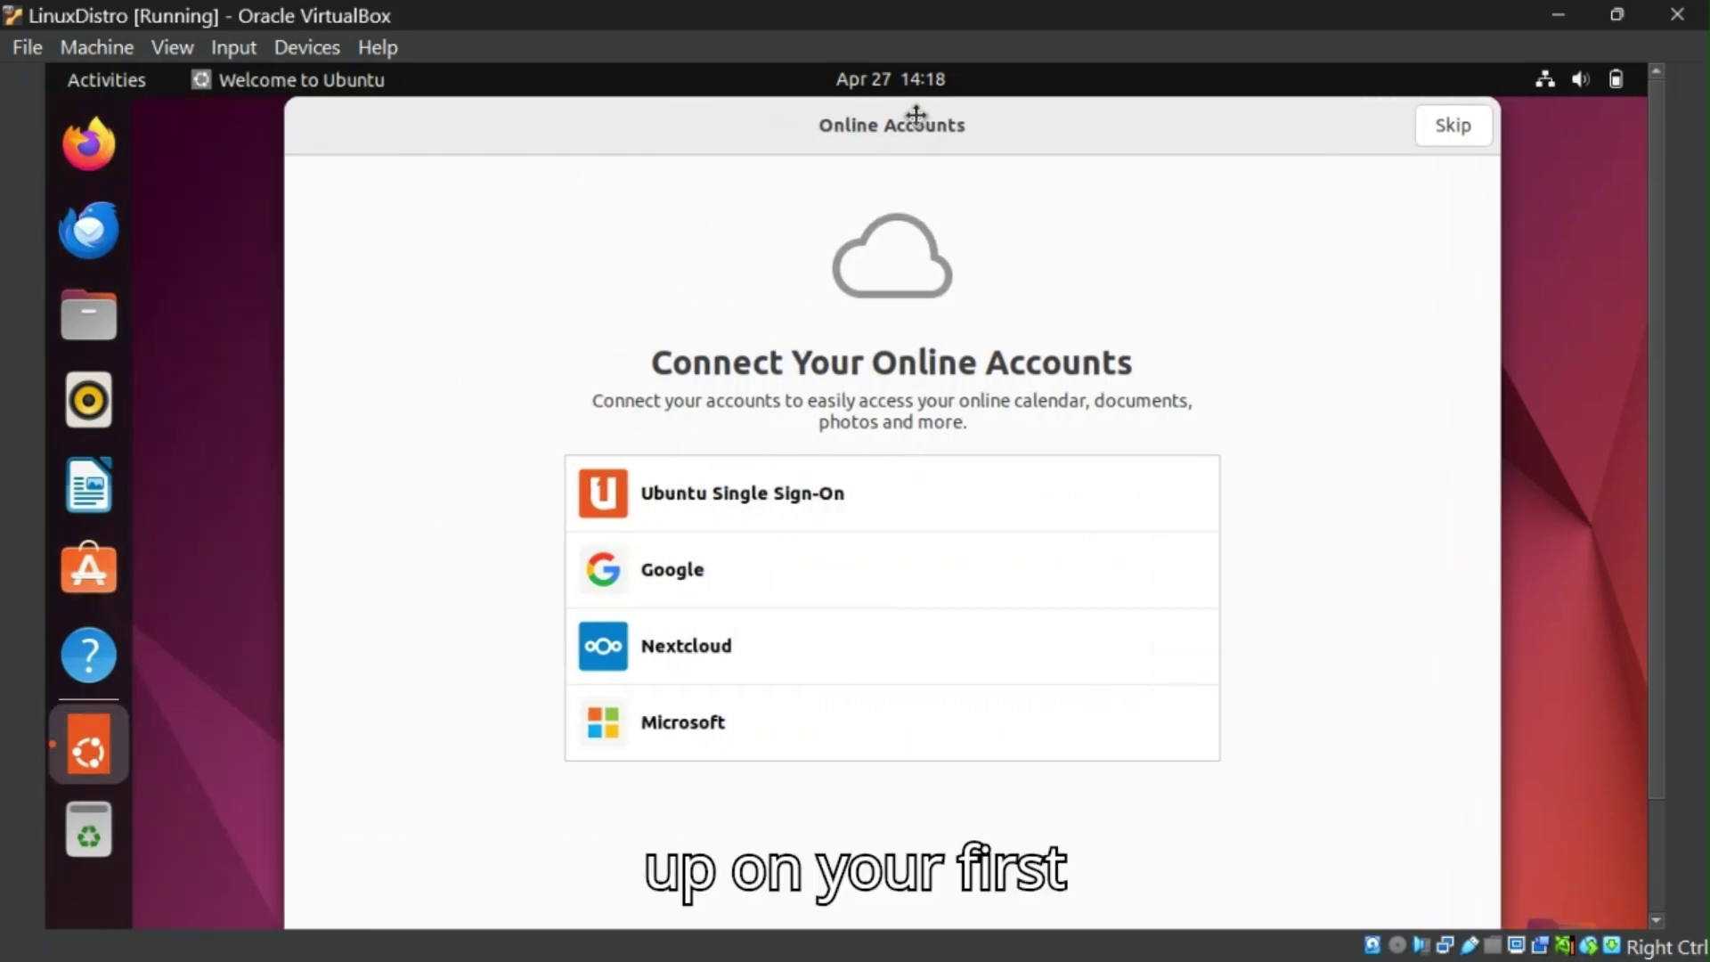
{"action": "left_click", "coordinate": [1452, 127]}
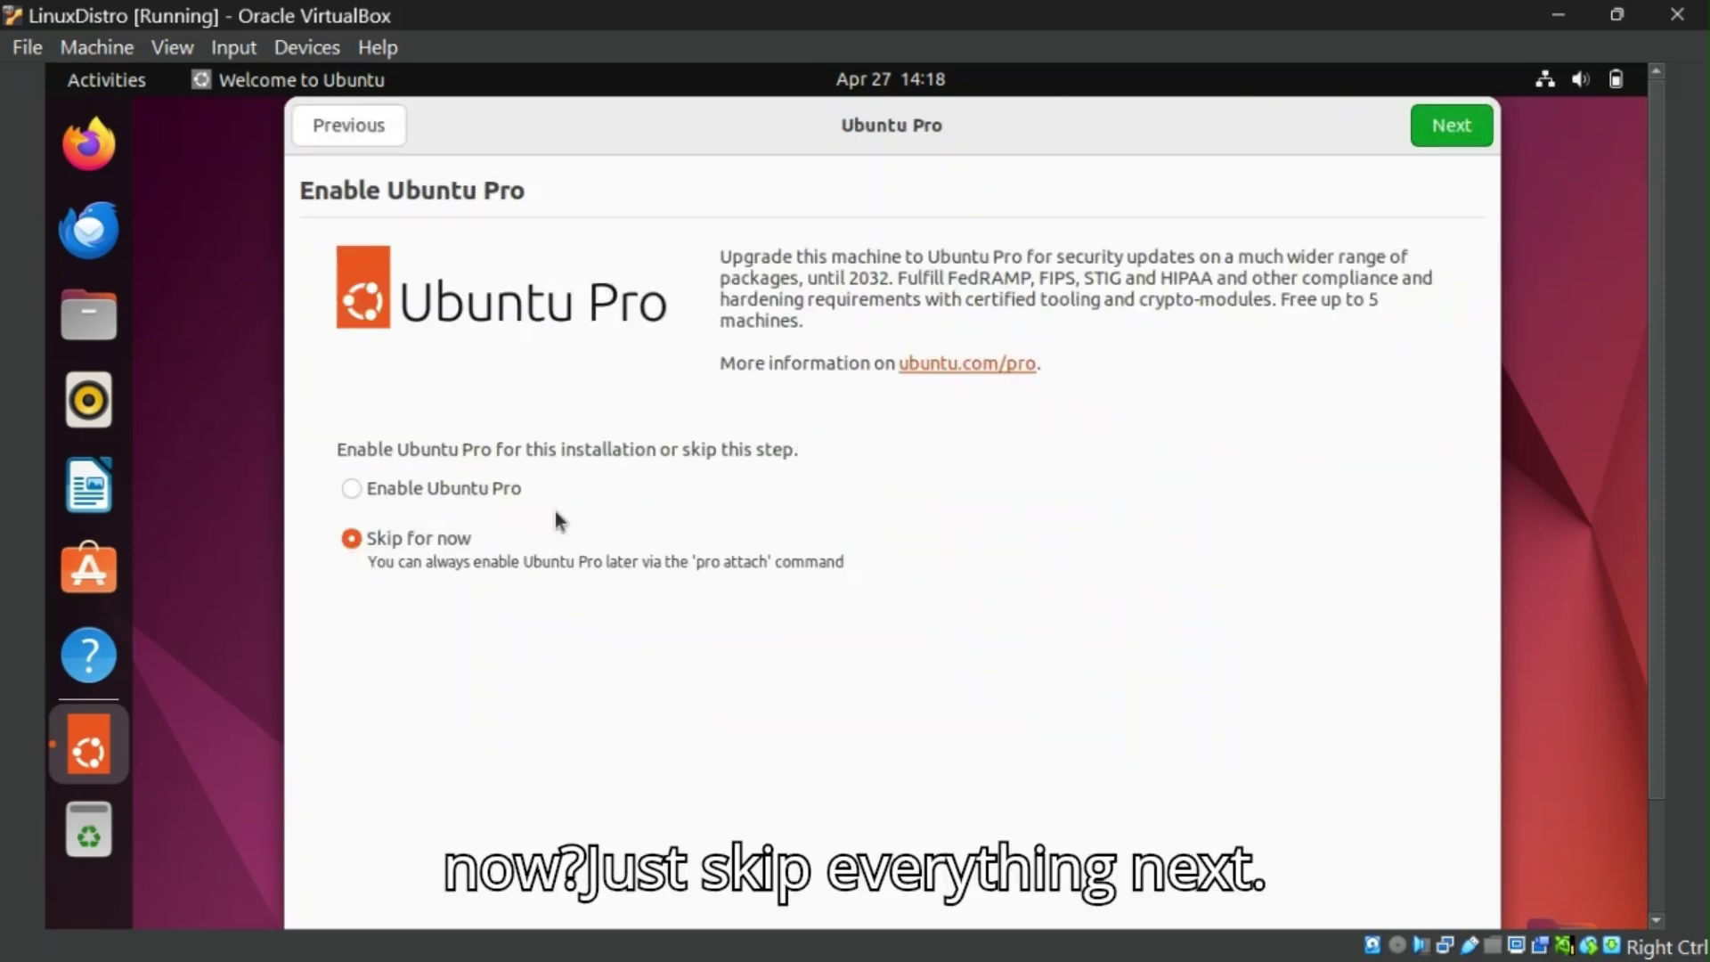
{"action": "left_click", "coordinate": [1455, 135]}
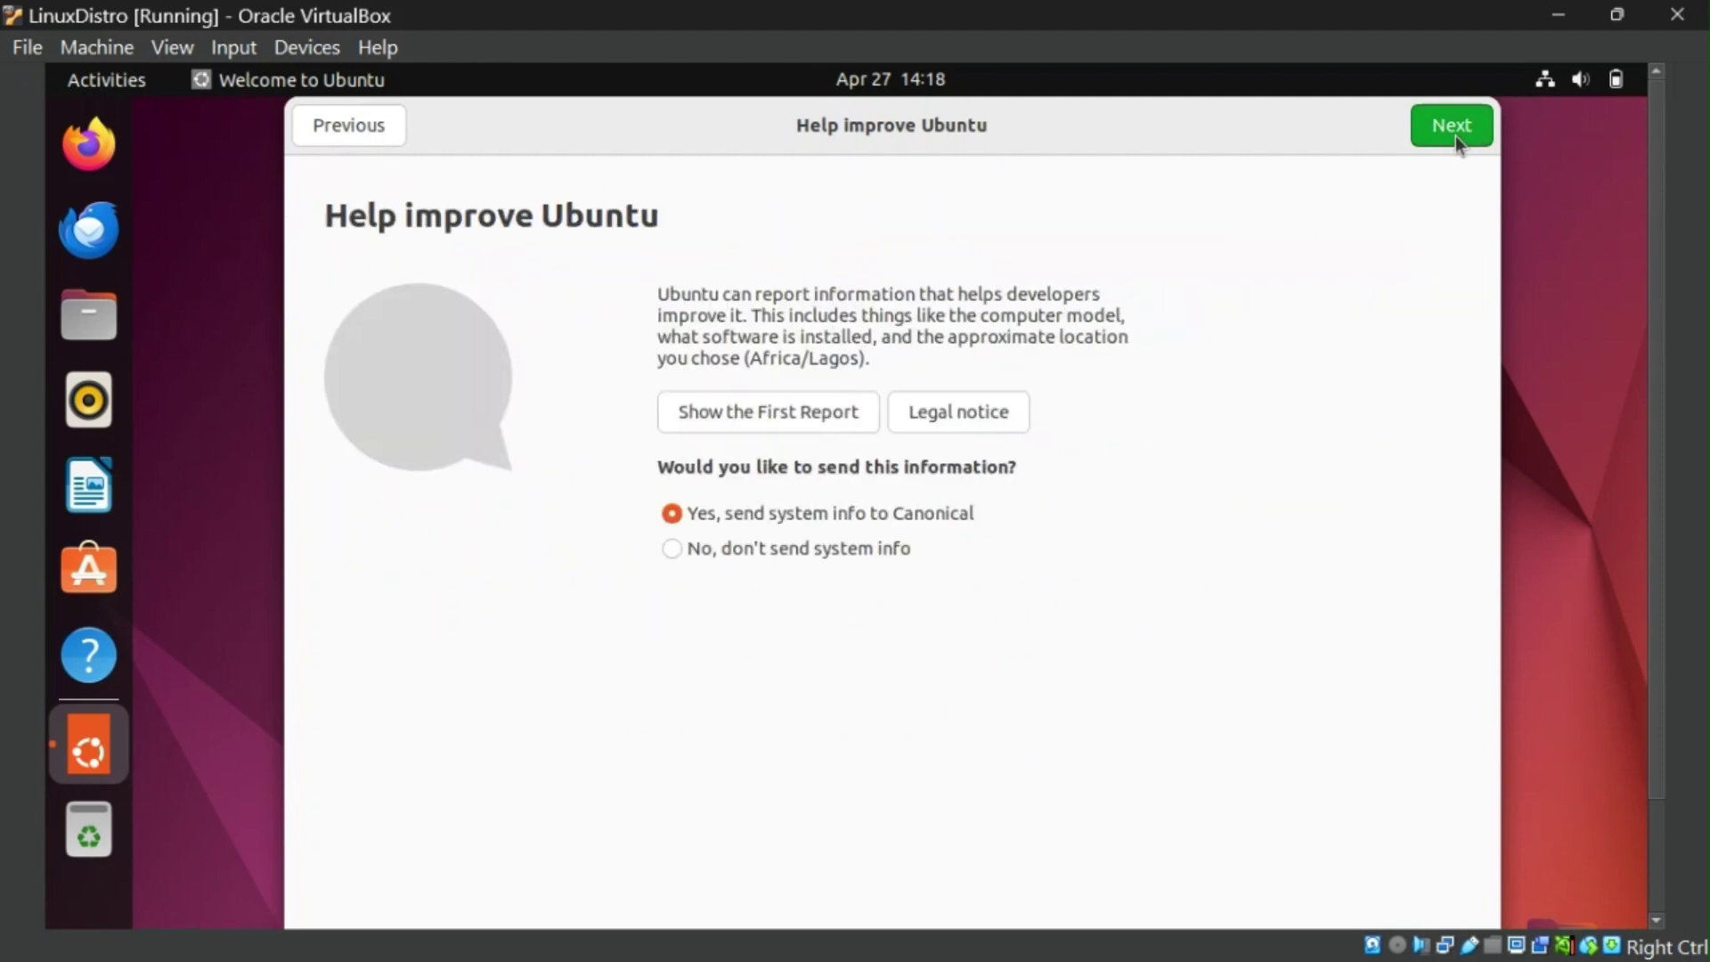
{"action": "left_click", "coordinate": [871, 550]}
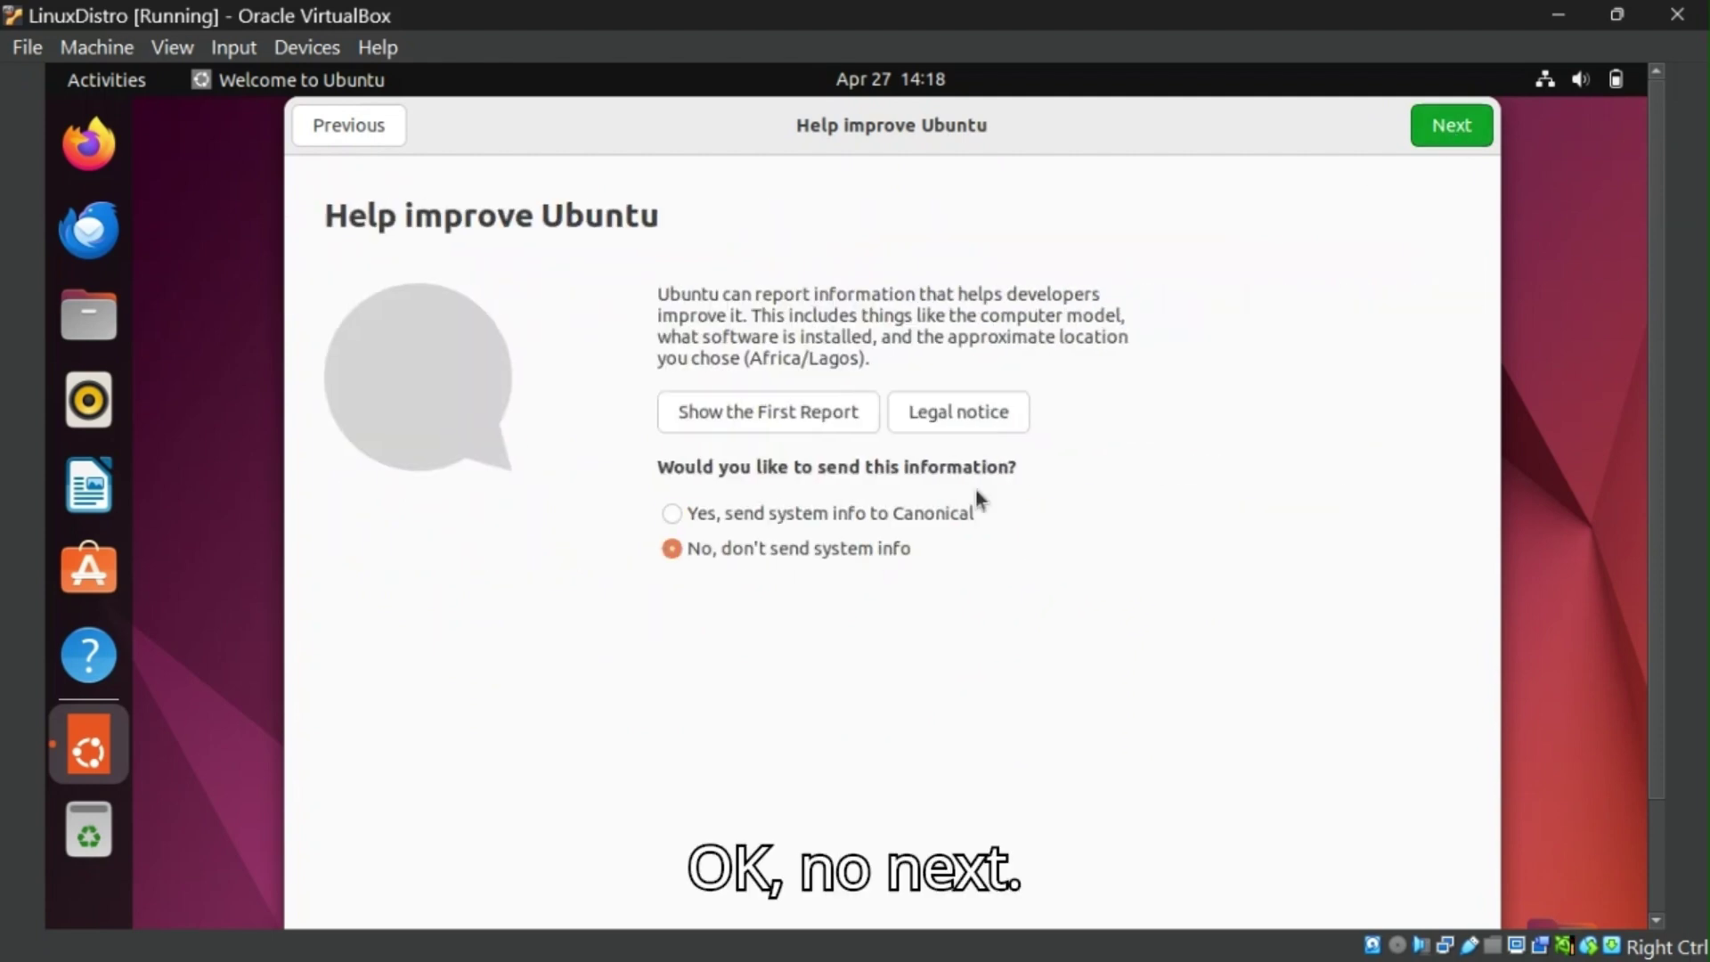
{"action": "left_click", "coordinate": [1457, 140]}
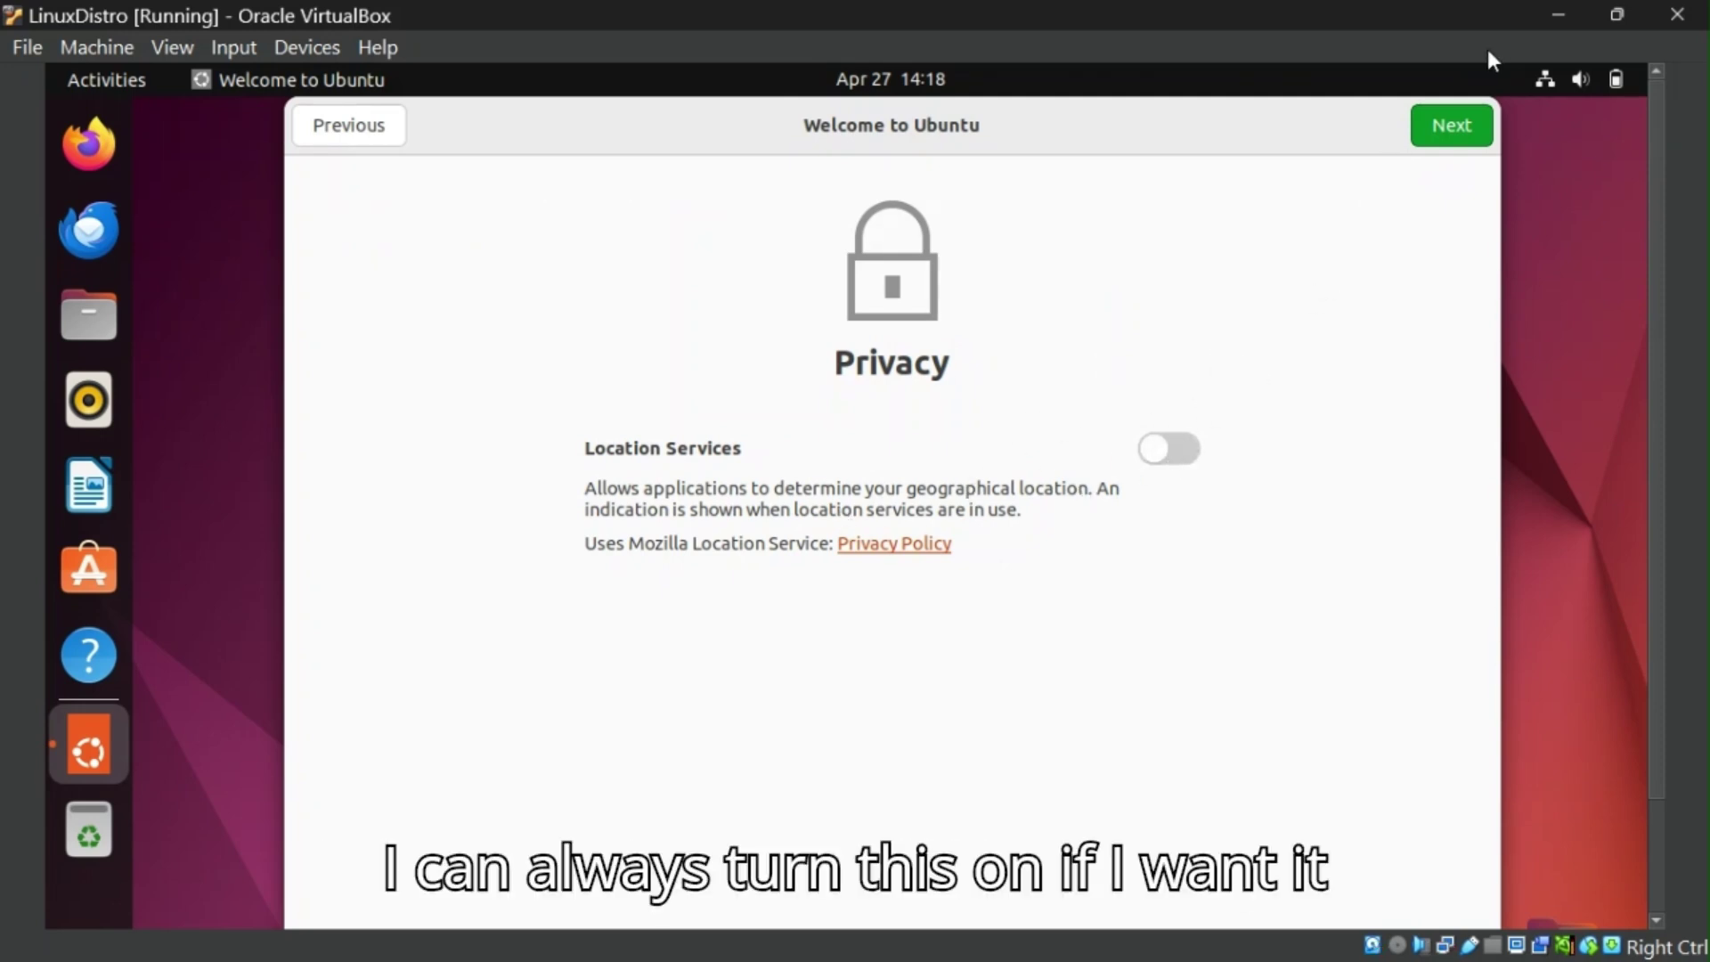
{"action": "left_click", "coordinate": [1465, 129]}
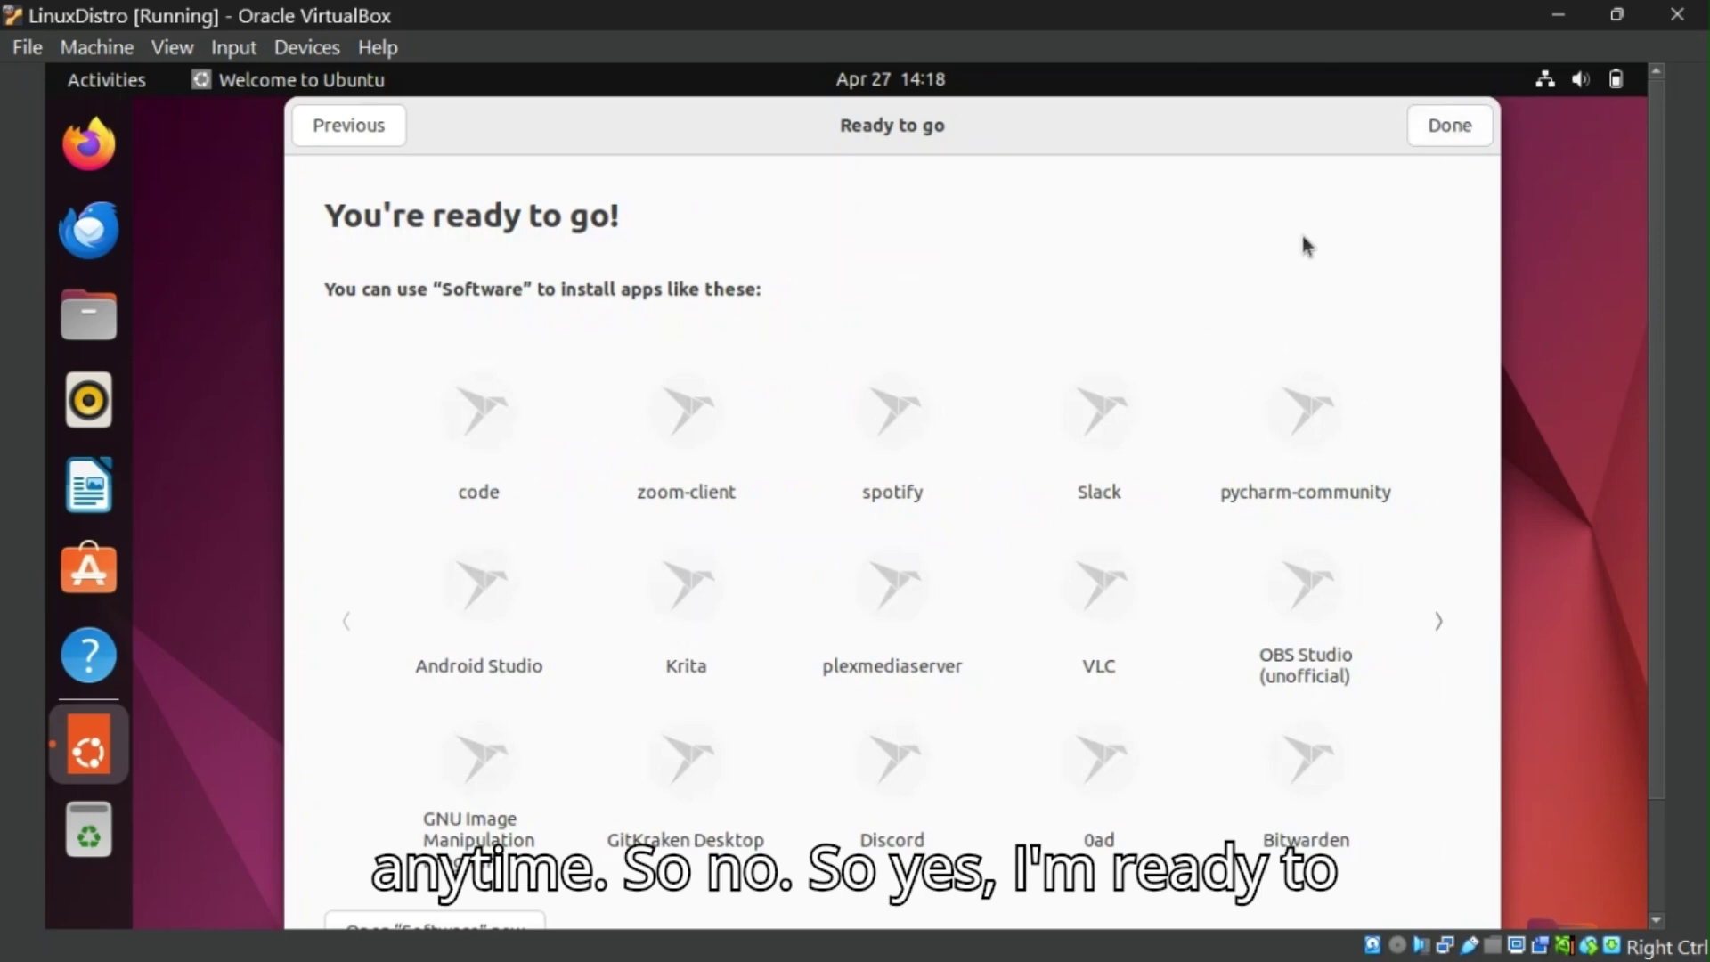
{"action": "left_click", "coordinate": [1446, 132]}
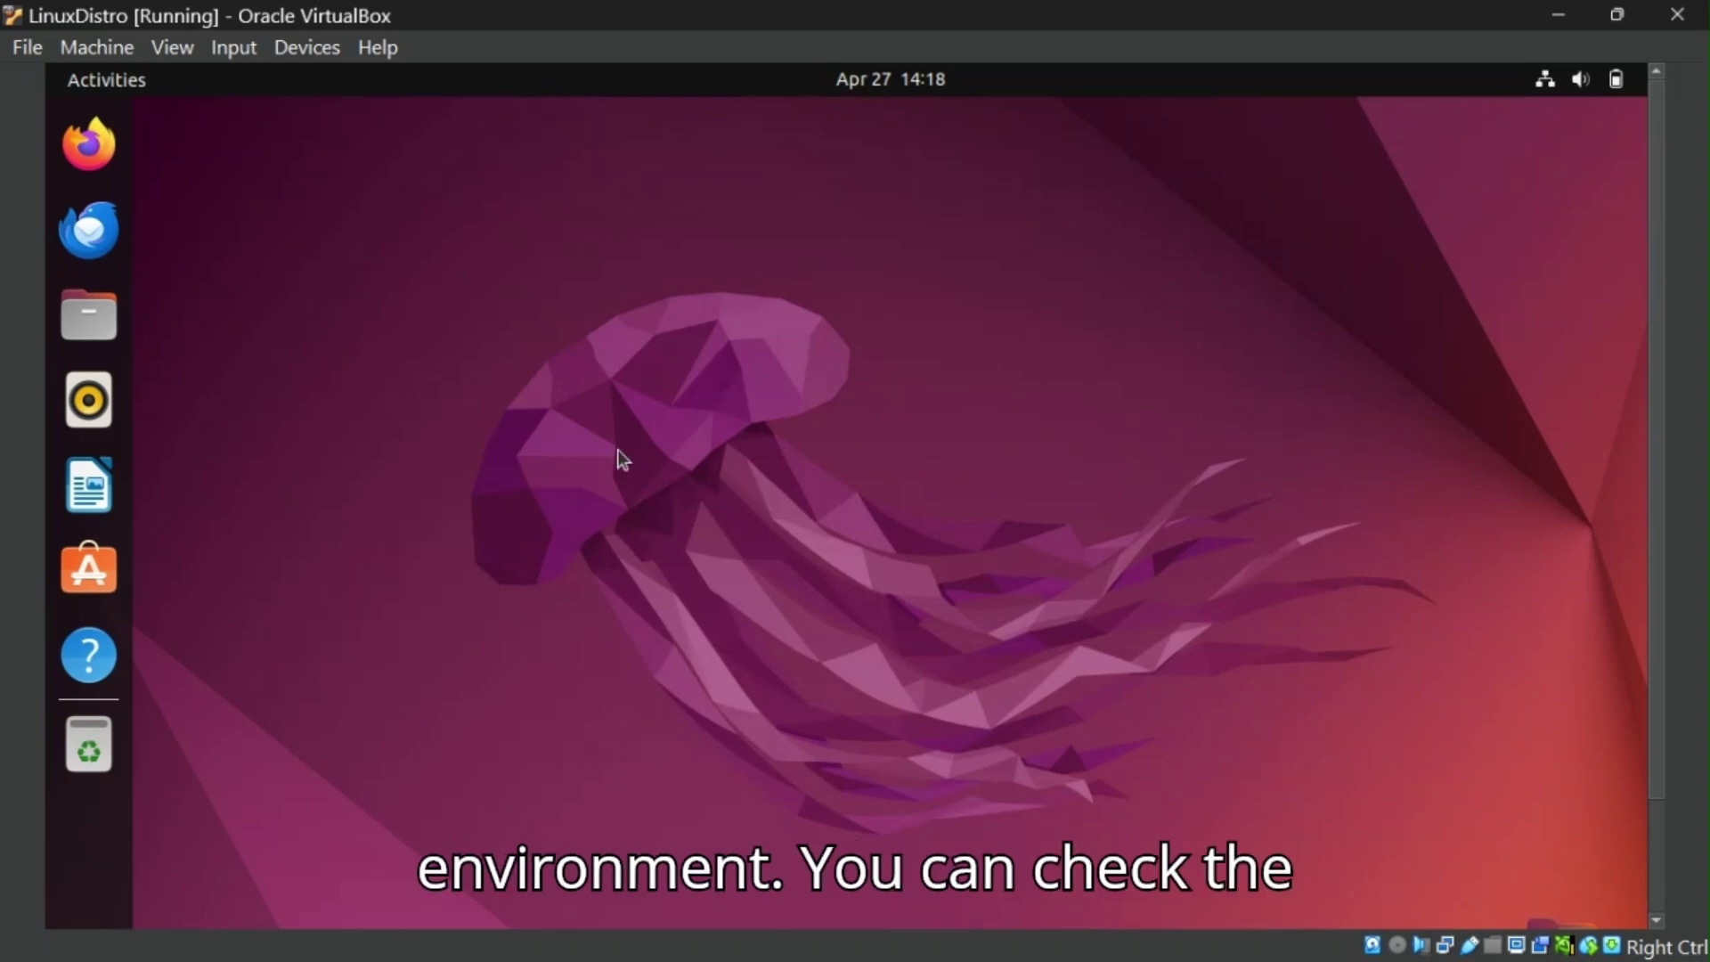
- Open the Activities overview, look through the workspaces, and return to the desktop
{"action": "key", "text": "super"}
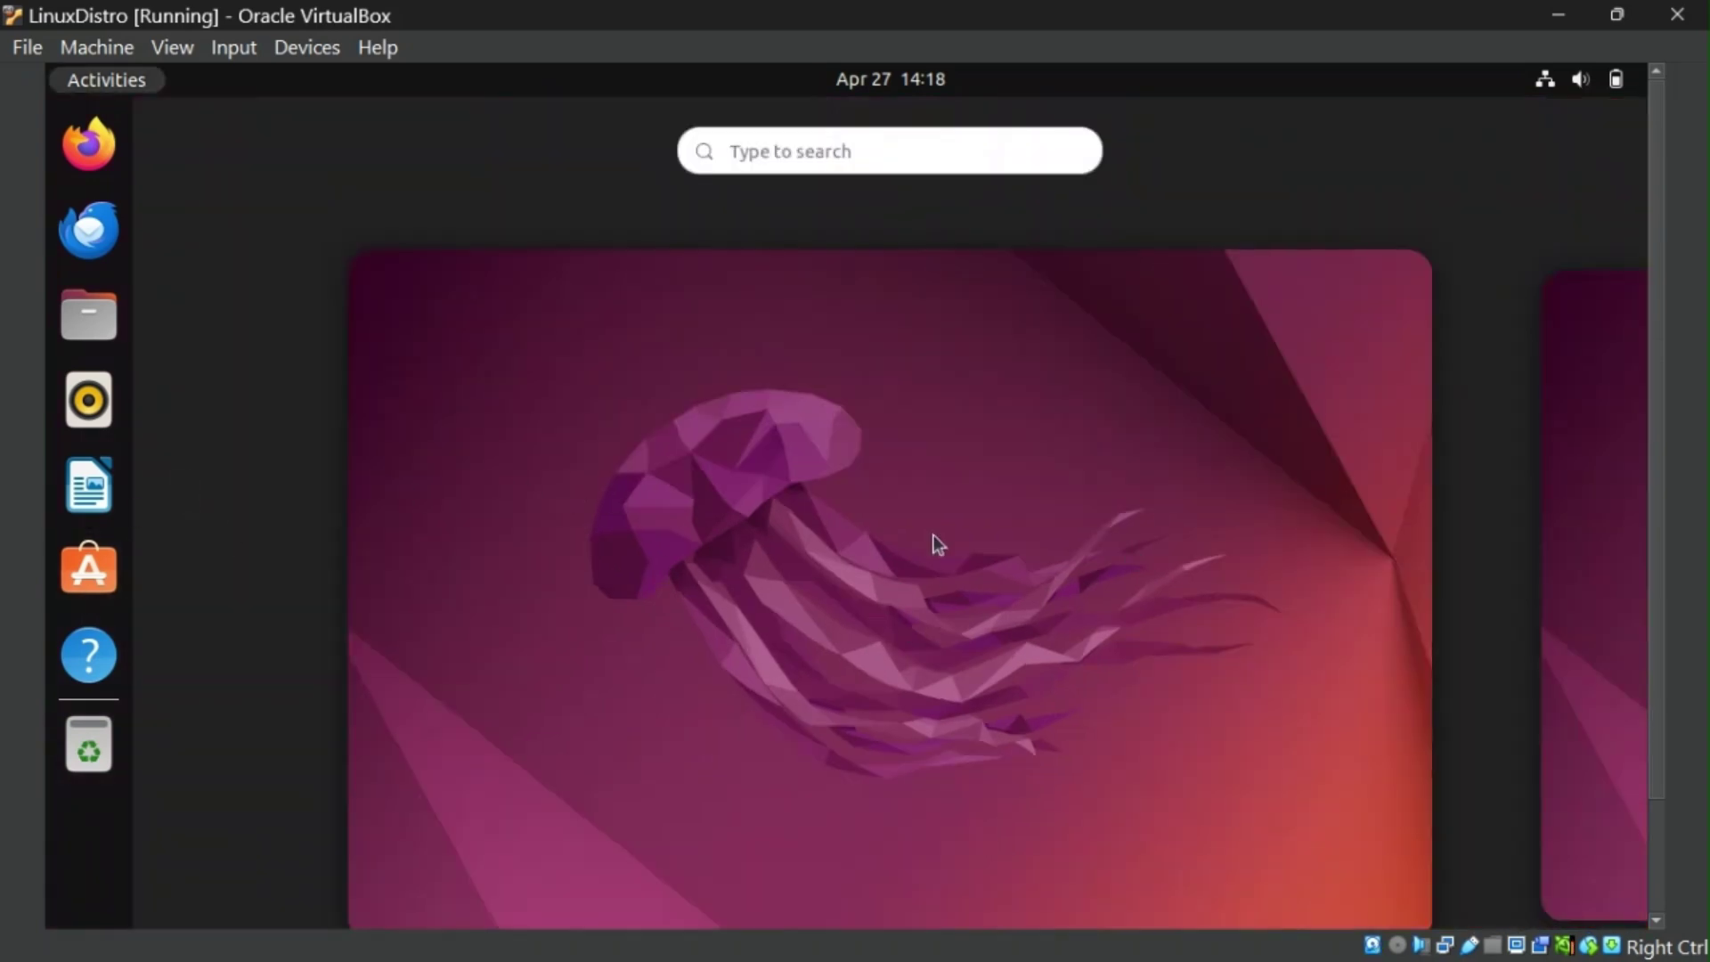
{"action": "scroll", "coordinate": [872, 627], "scroll_direction": "down", "scroll_amount": 1}
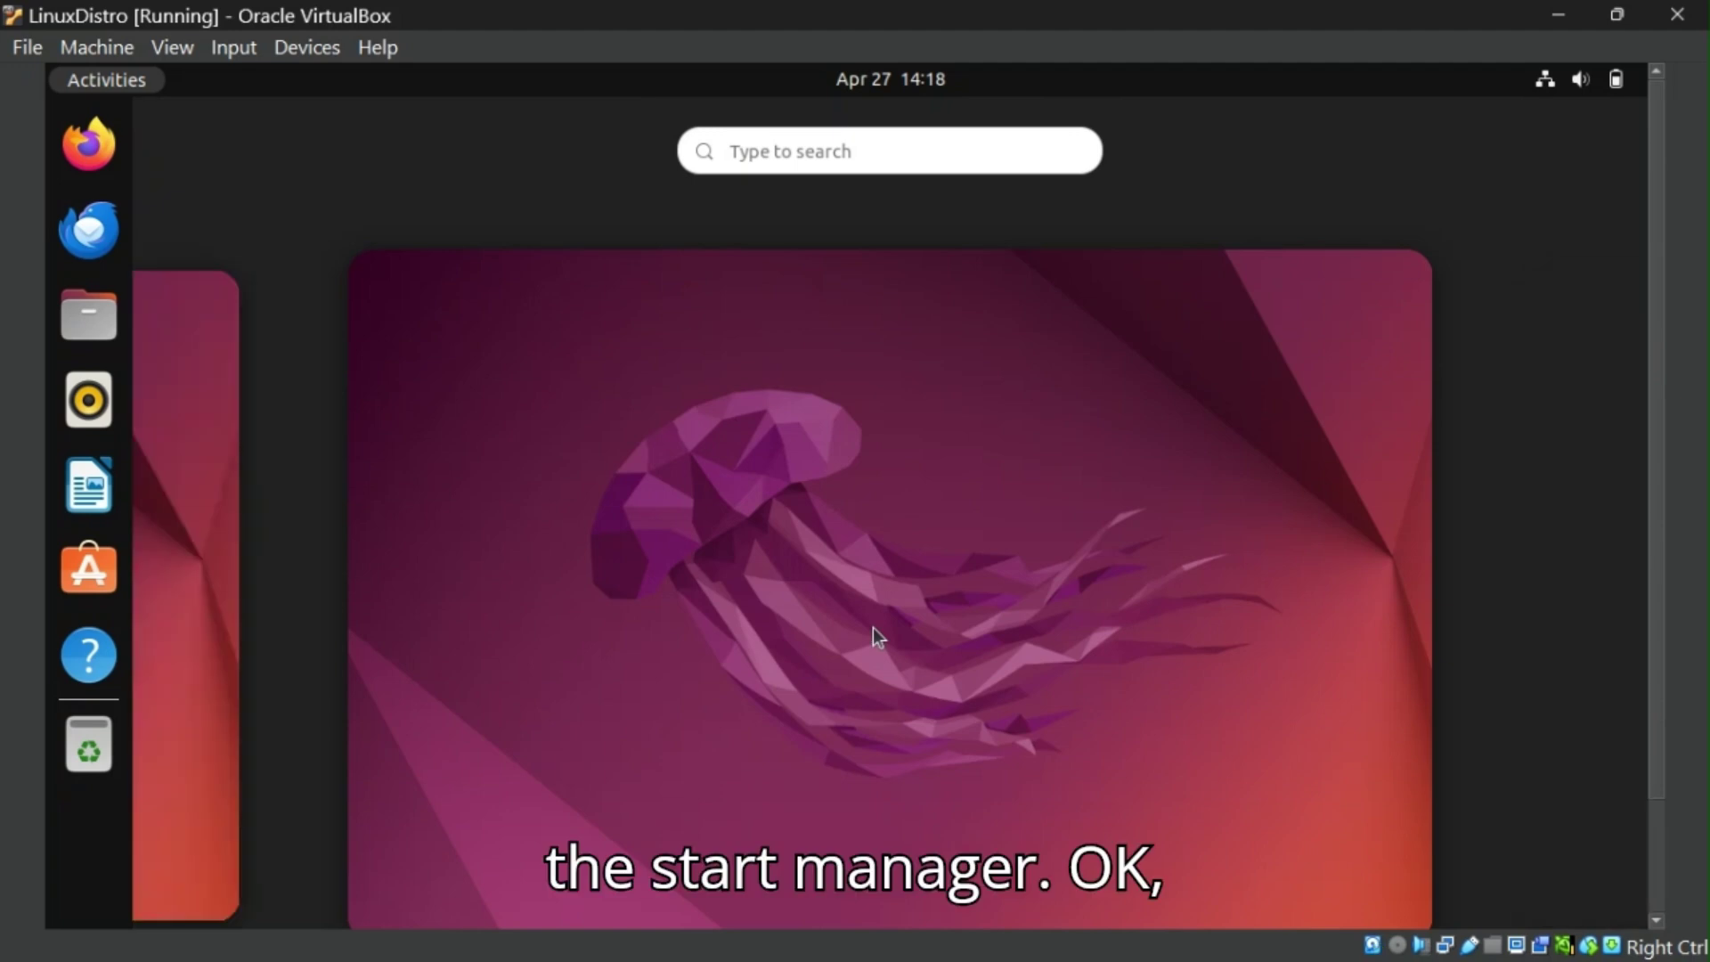
{"action": "left_click", "coordinate": [670, 643]}
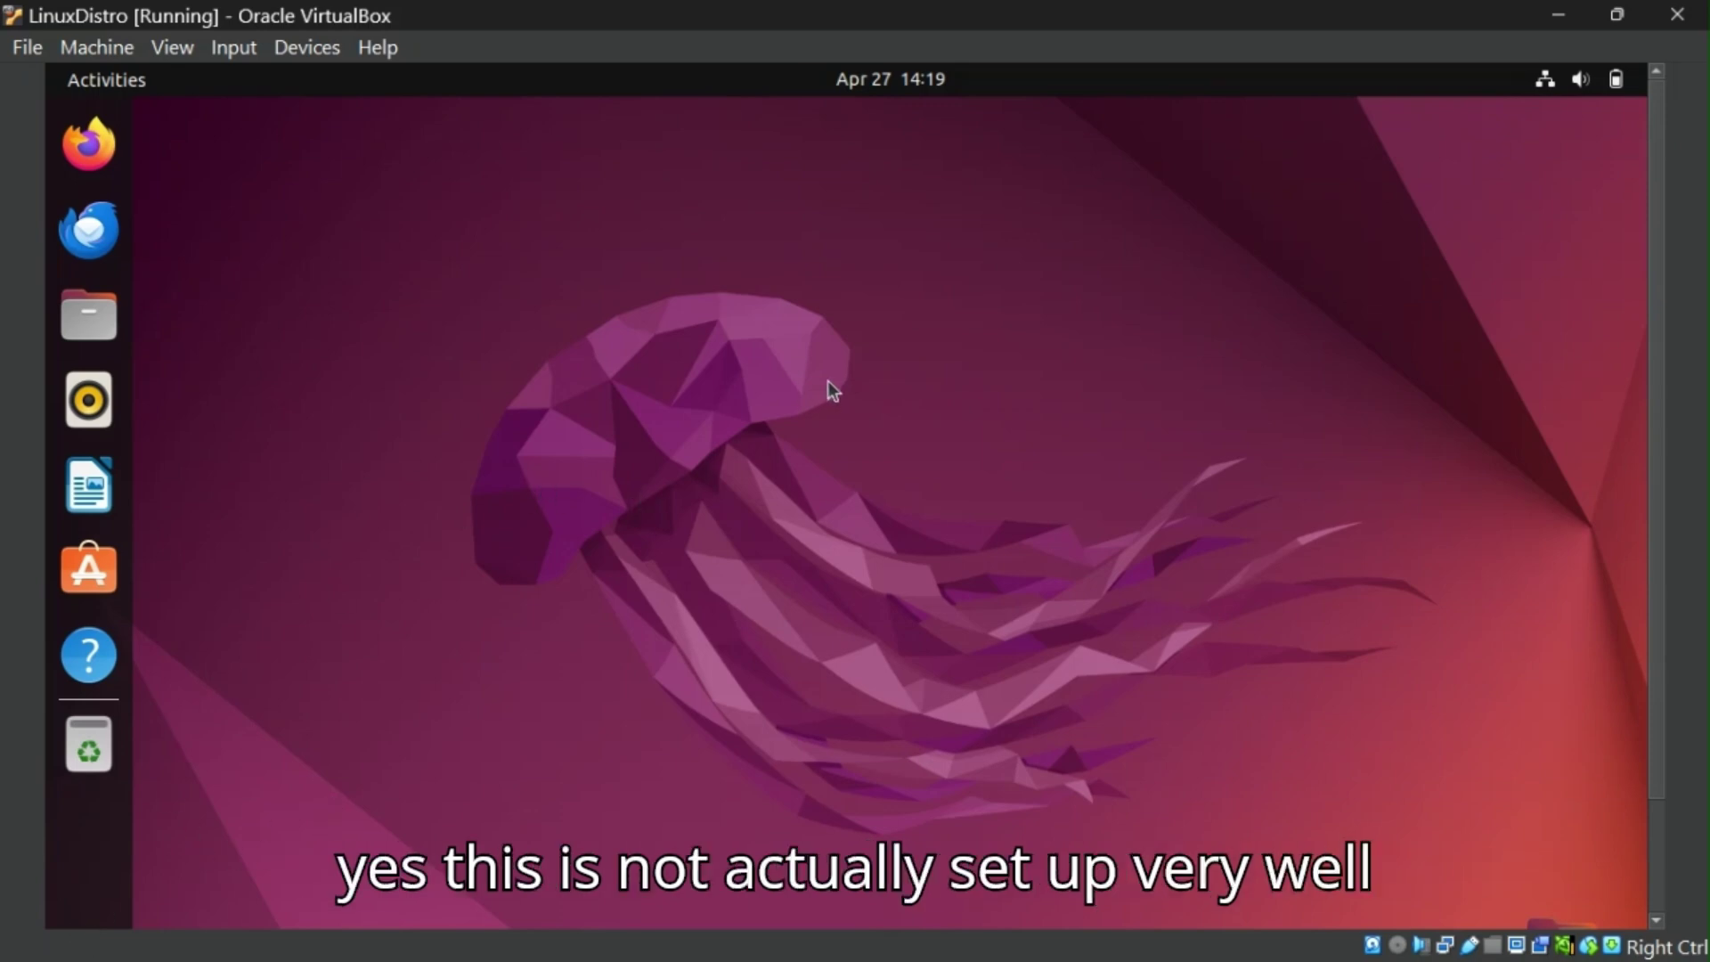
- Open Ubuntu's system settings, look through the Appearance options, and maximize the Settings window
{"action": "left_click", "coordinate": [1564, 83]}
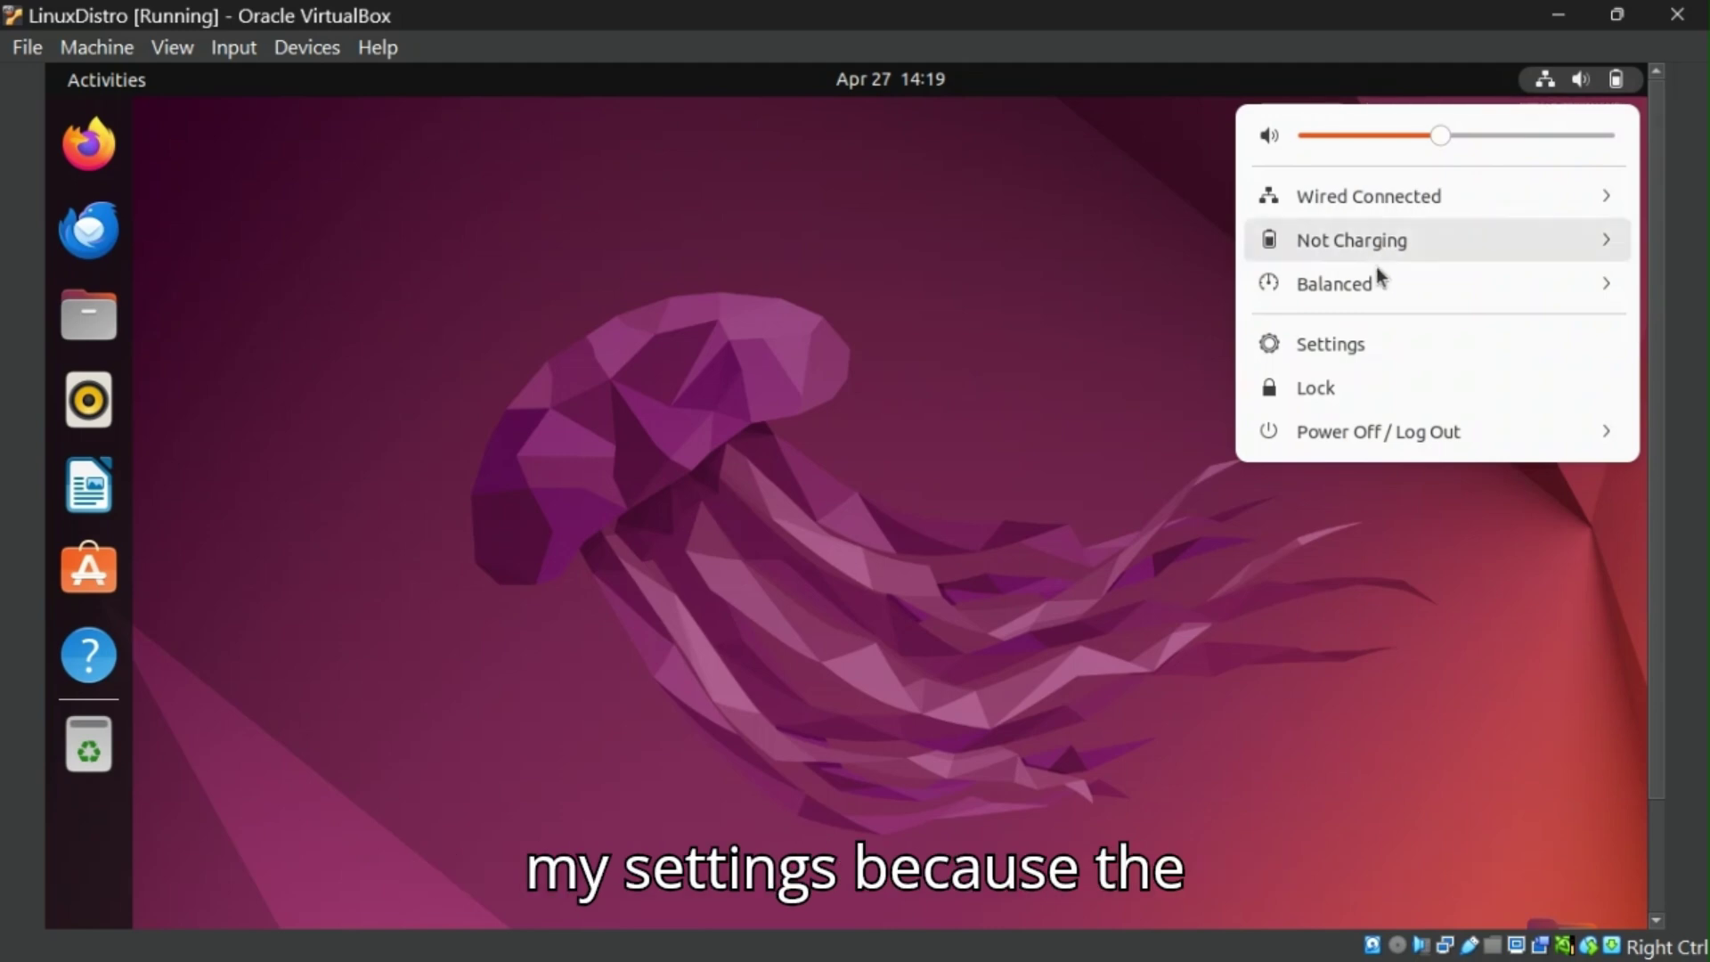
{"action": "left_click", "coordinate": [1375, 349]}
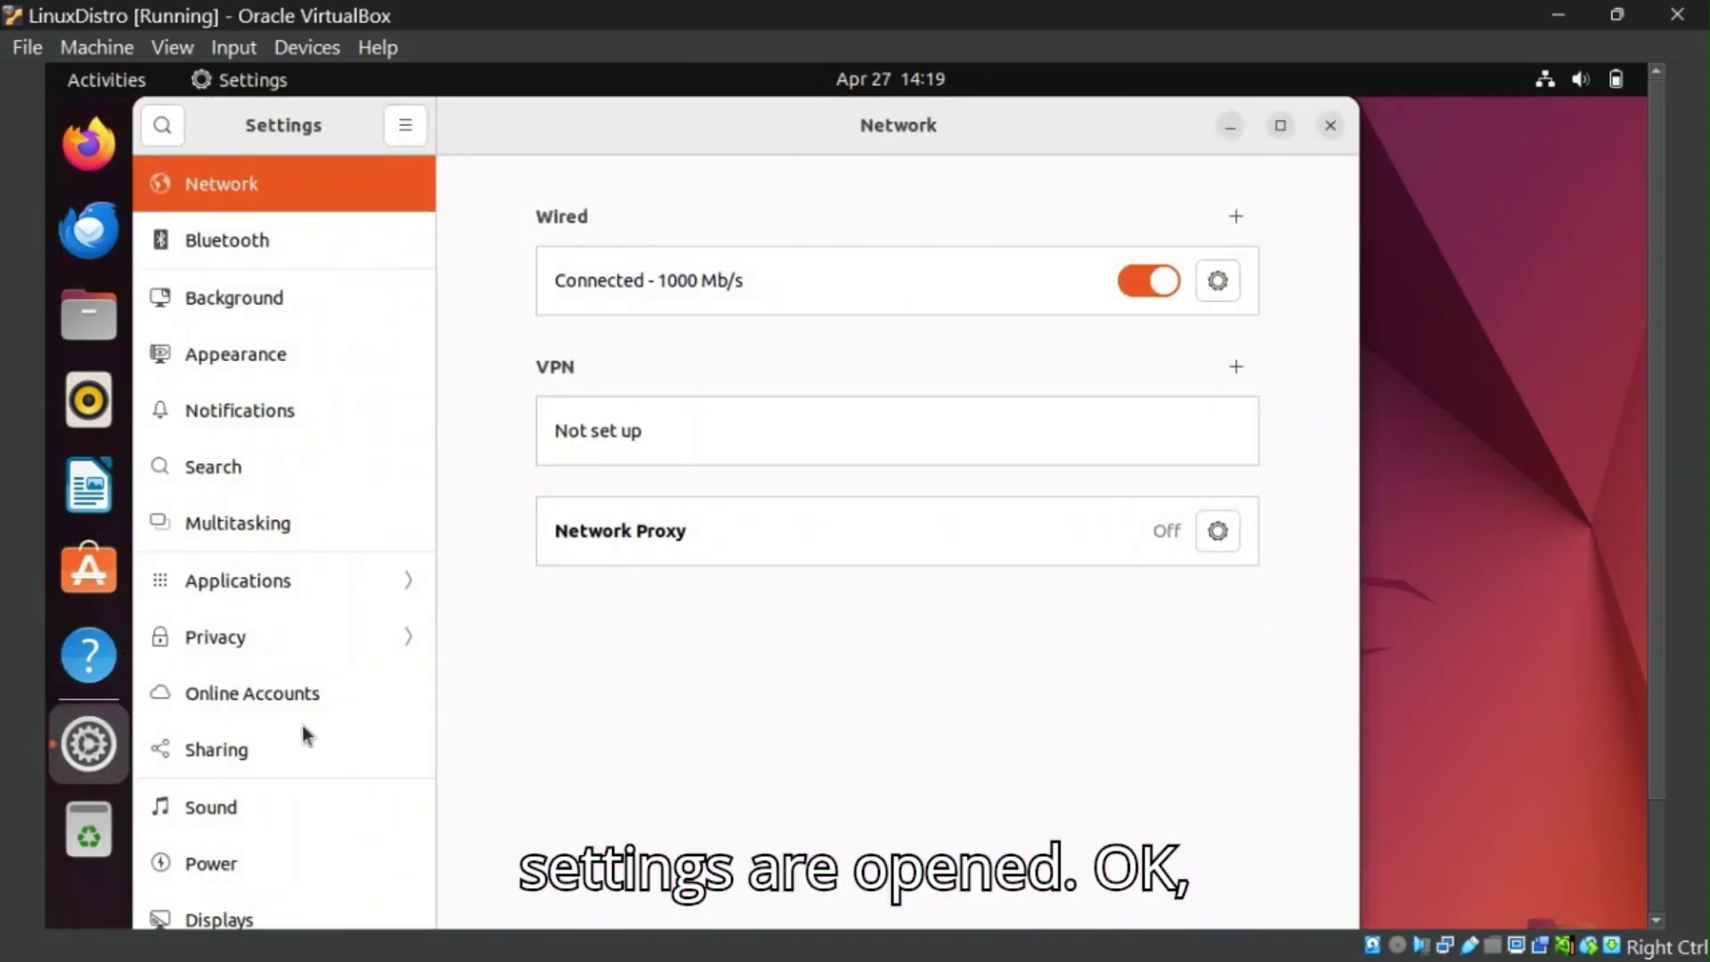
{"action": "left_click", "coordinate": [317, 384]}
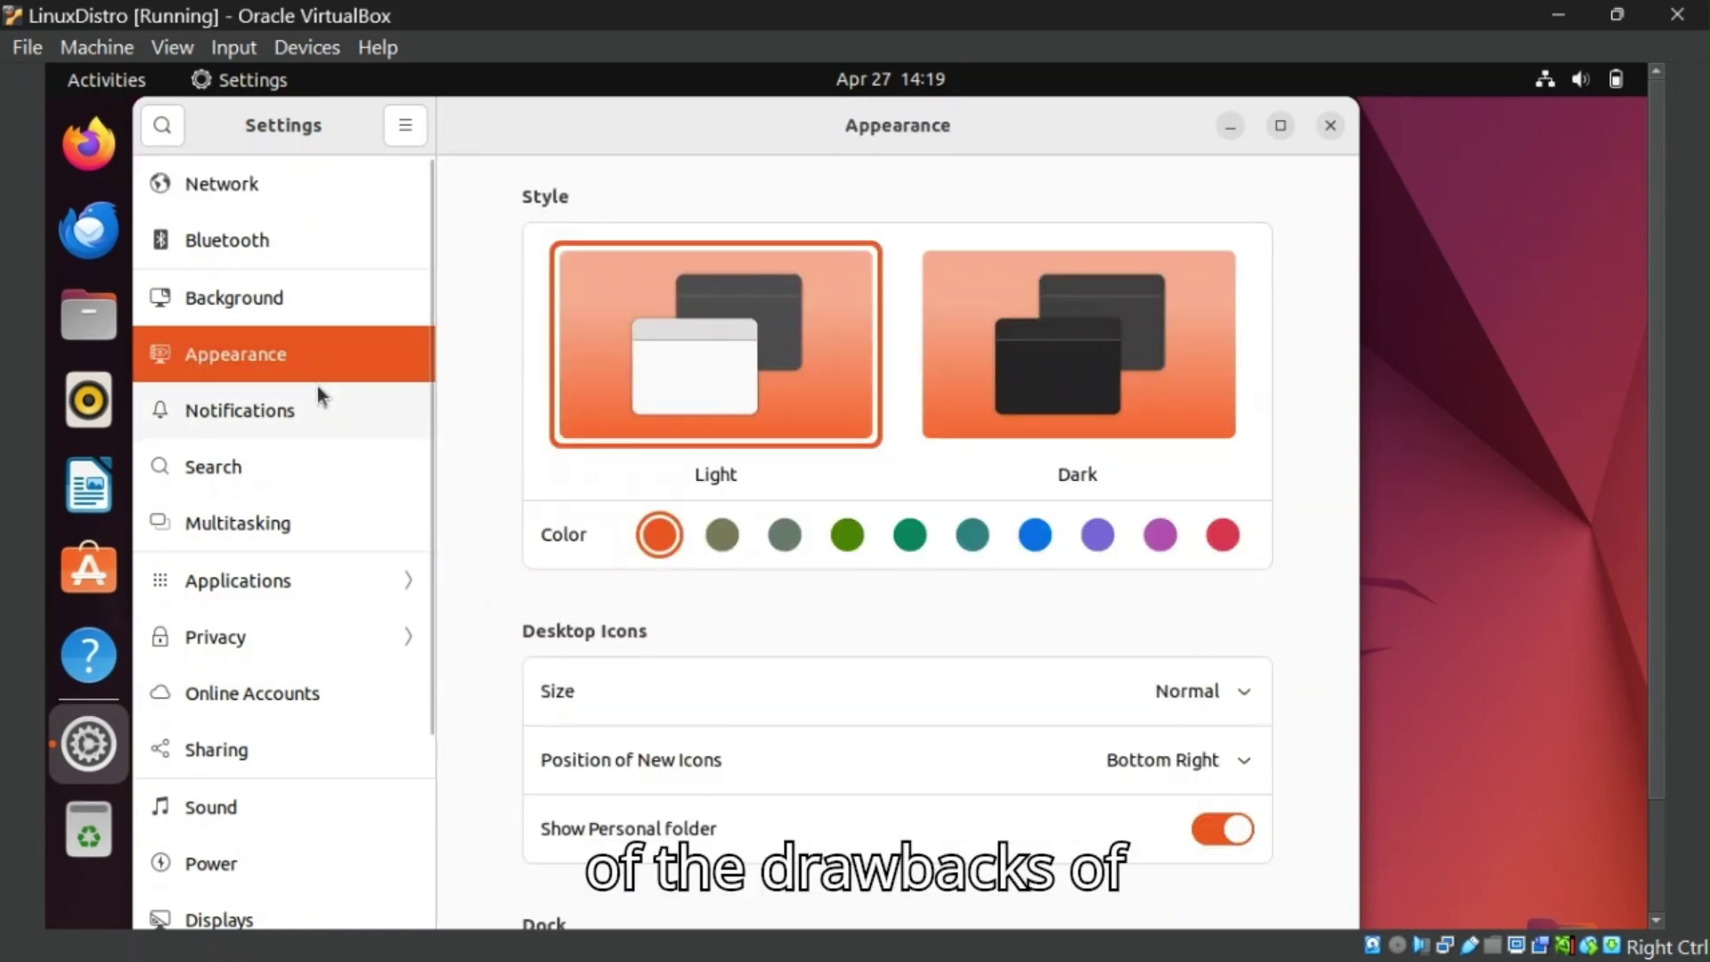
{"action": "scroll", "coordinate": [699, 610], "scroll_direction": "down", "scroll_amount": 3}
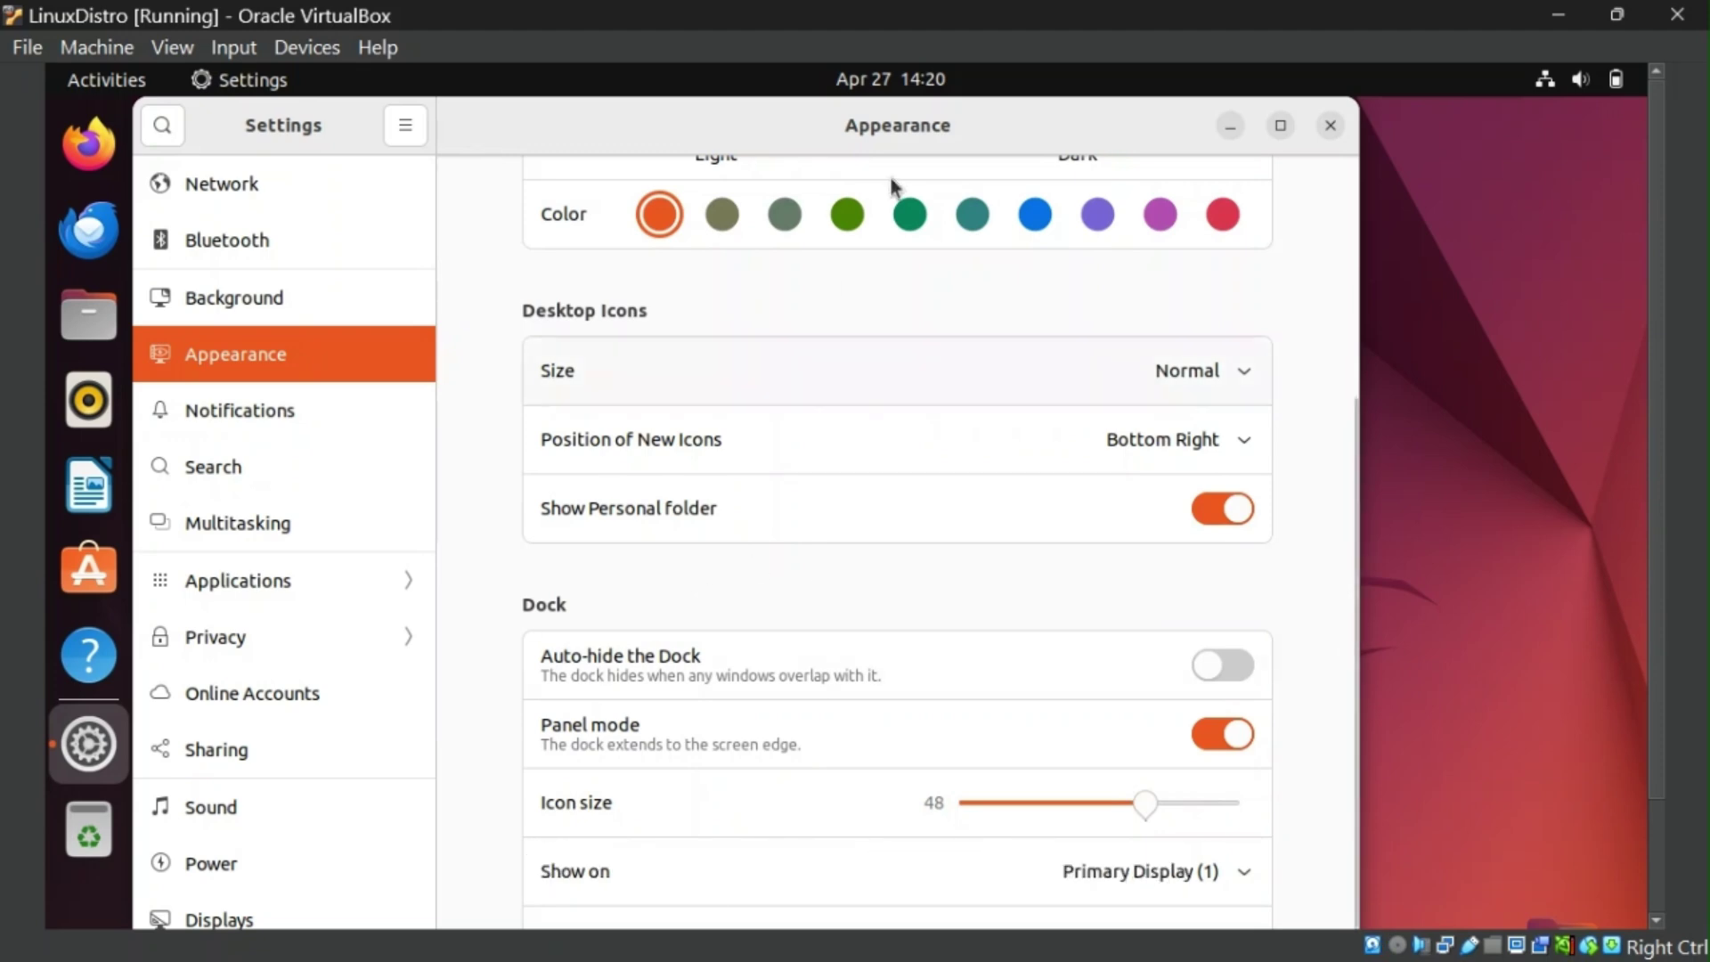
{"action": "left_click_drag", "start_coordinate": [935, 57], "coordinate": [950, 57]}
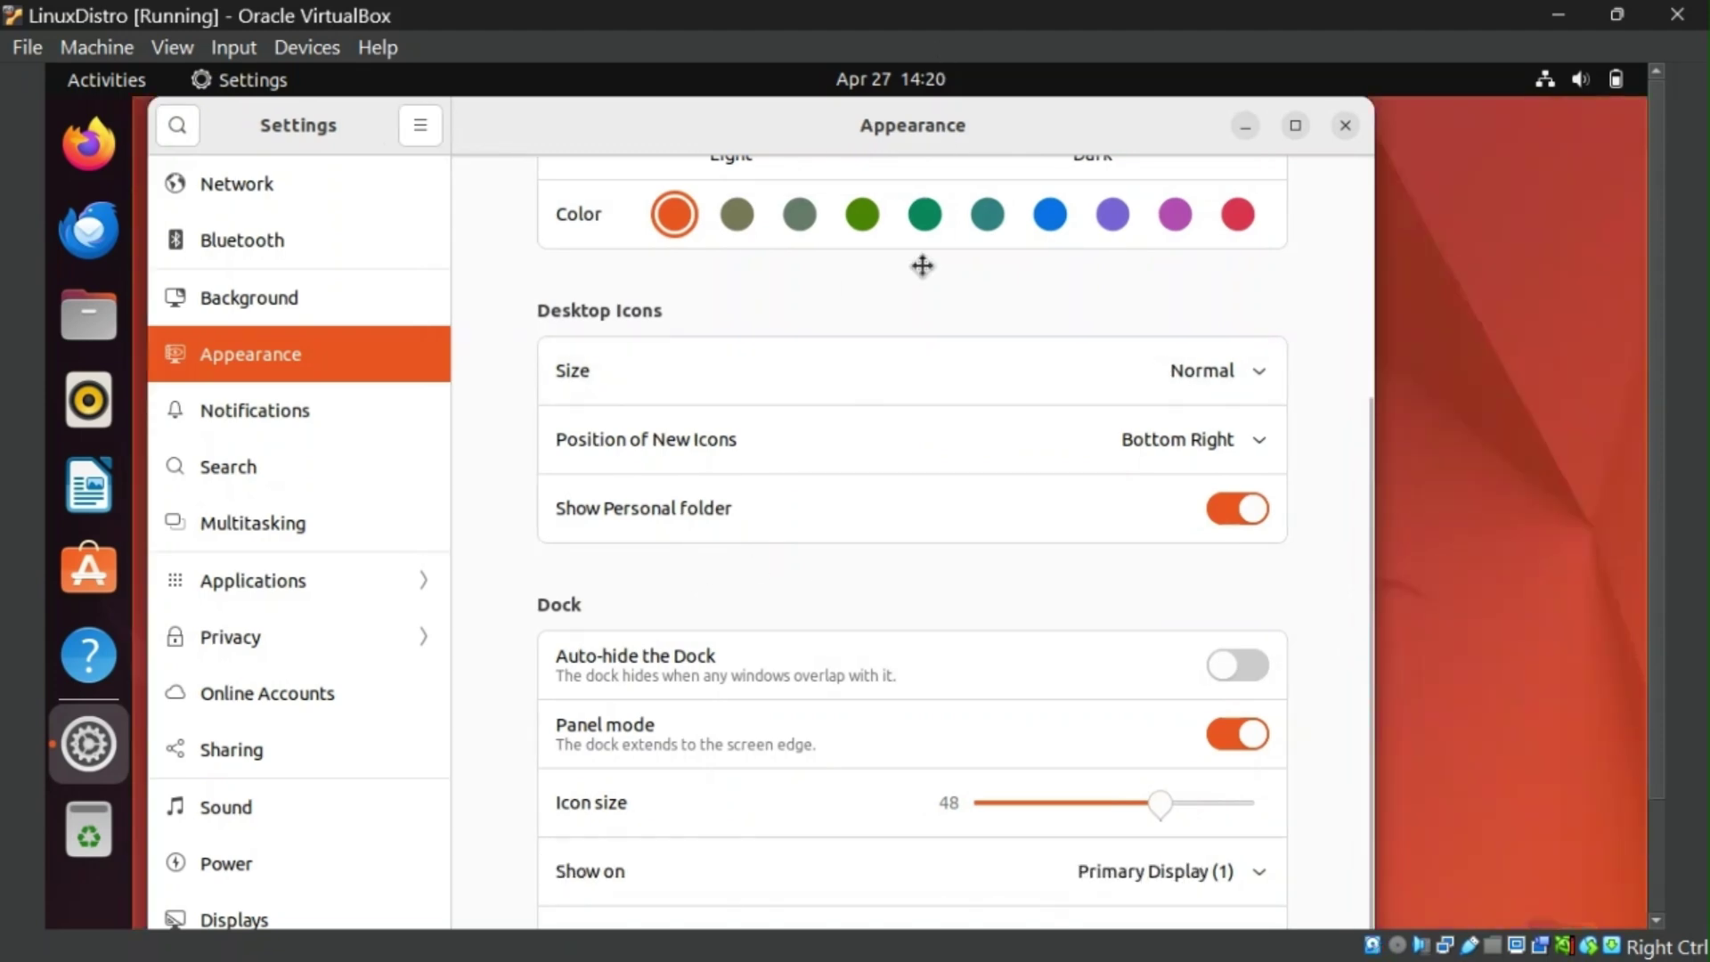
{"action": "key", "text": "super+Up"}
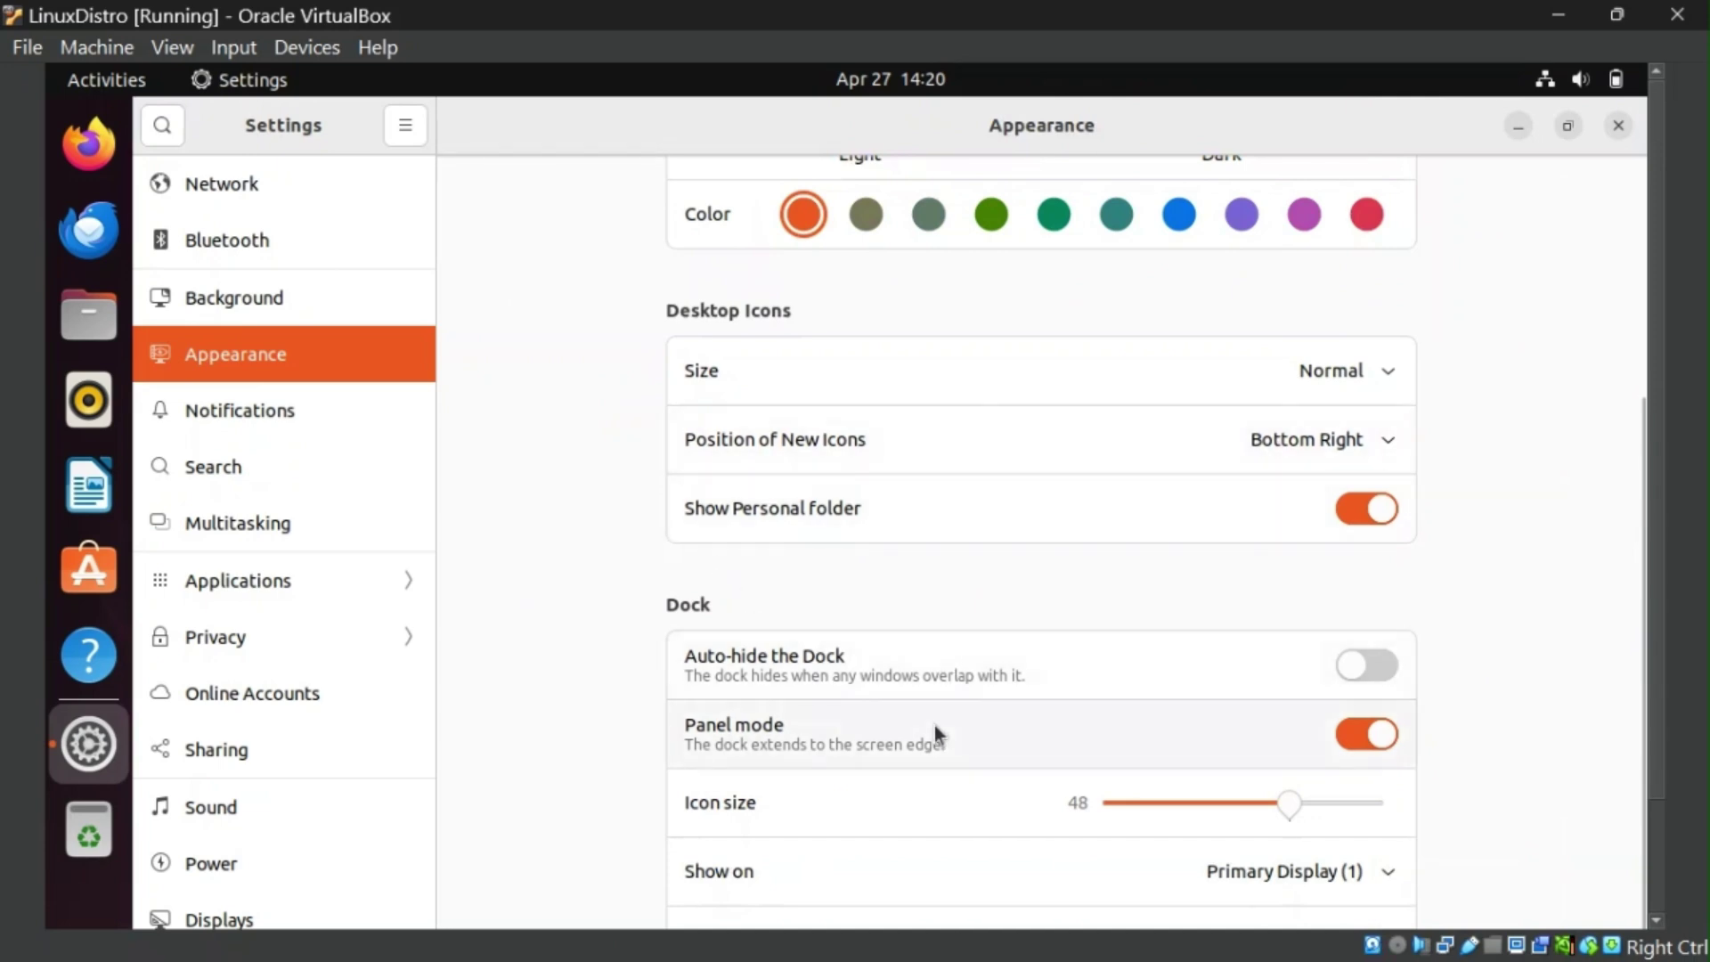
{"action": "scroll", "coordinate": [934, 725], "scroll_direction": "up", "scroll_amount": 5}
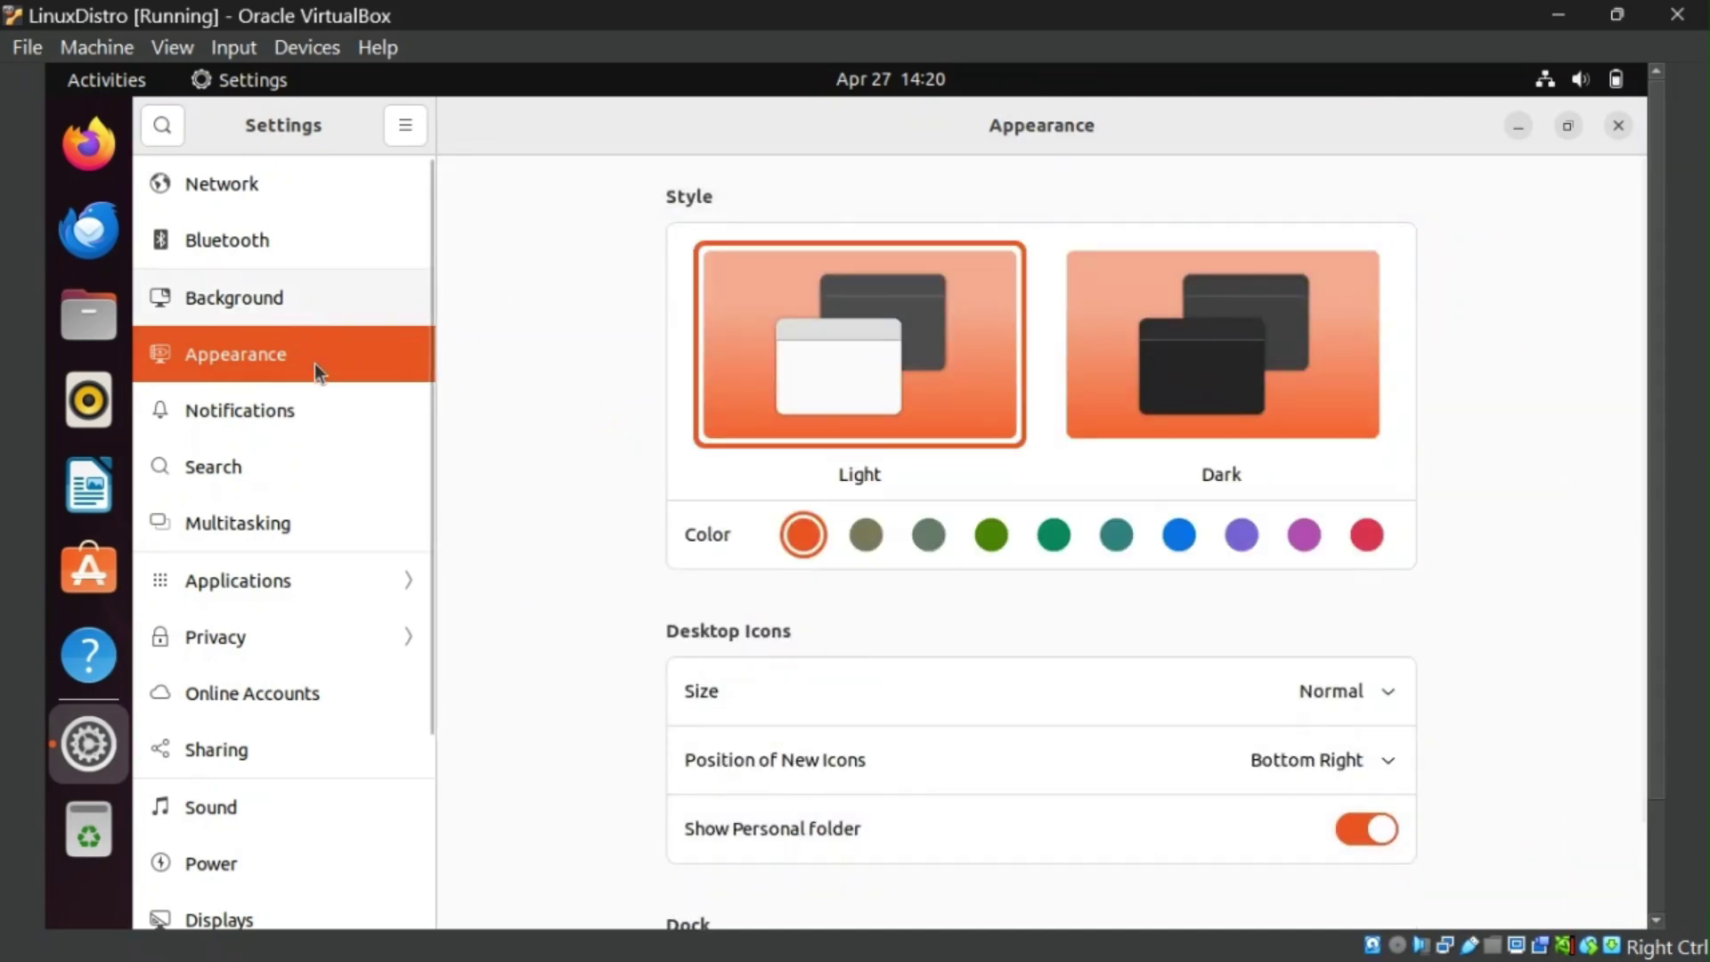
- Open Ubuntu's Displays settings, set the resolution to 1280 × 768 (16:10), and apply and keep the change
{"action": "scroll", "coordinate": [291, 504], "scroll_direction": "down", "scroll_amount": 4}
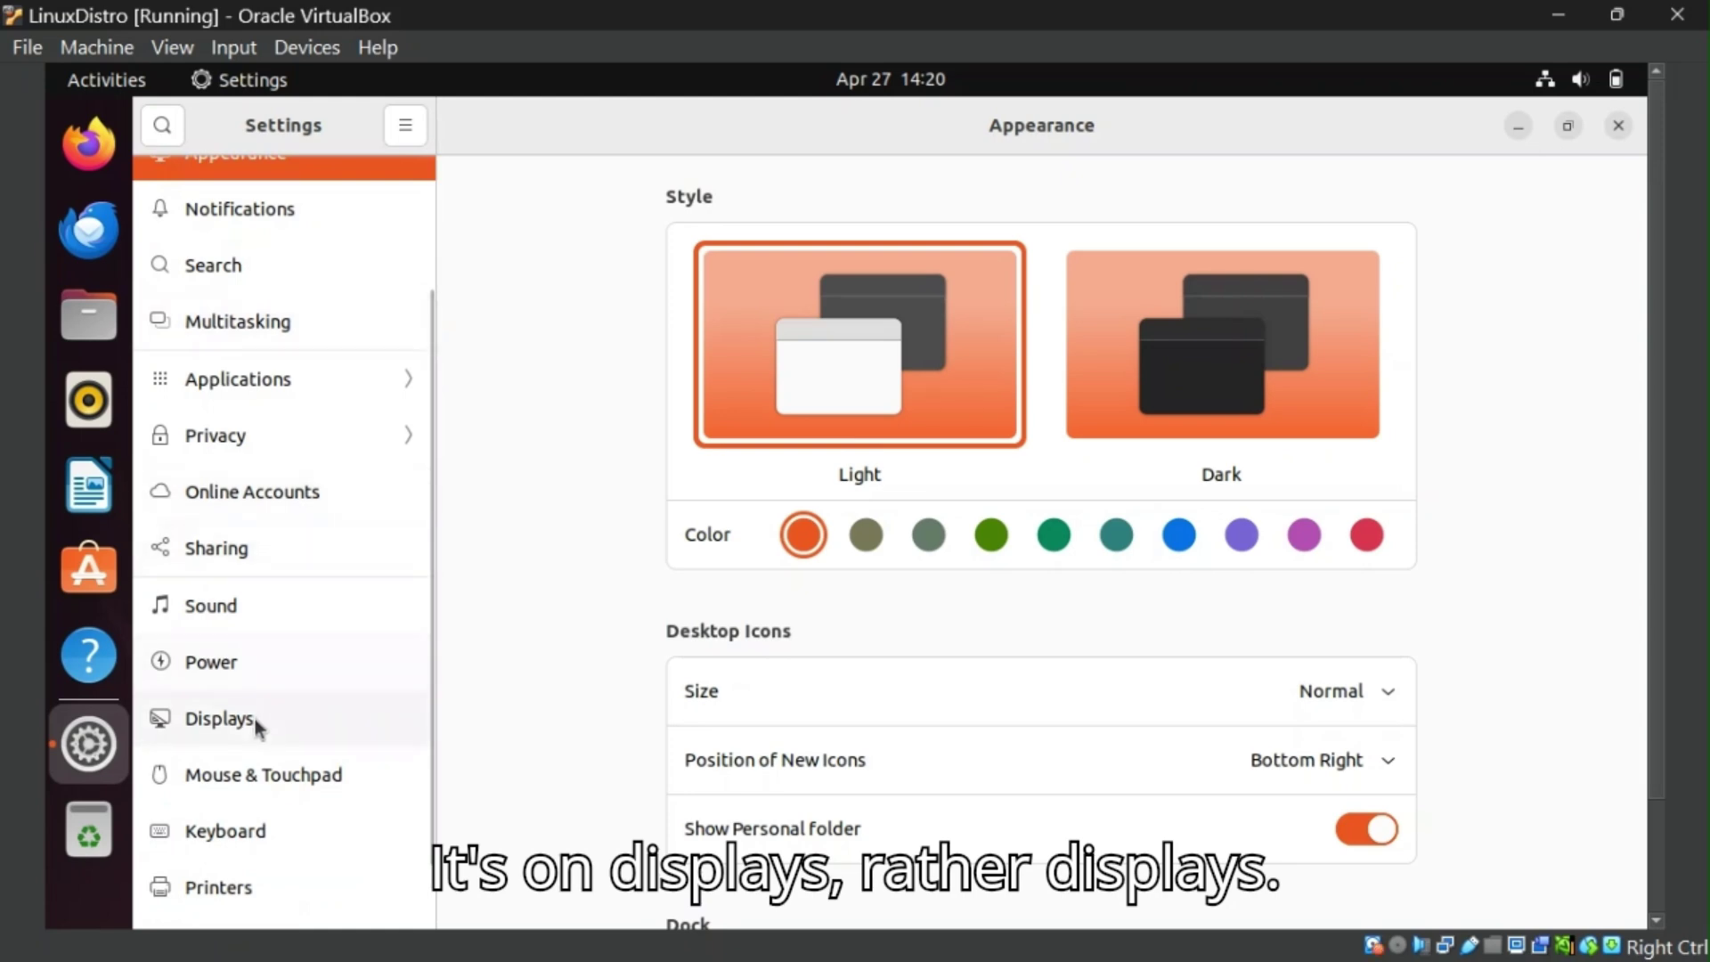
{"action": "left_click", "coordinate": [258, 719]}
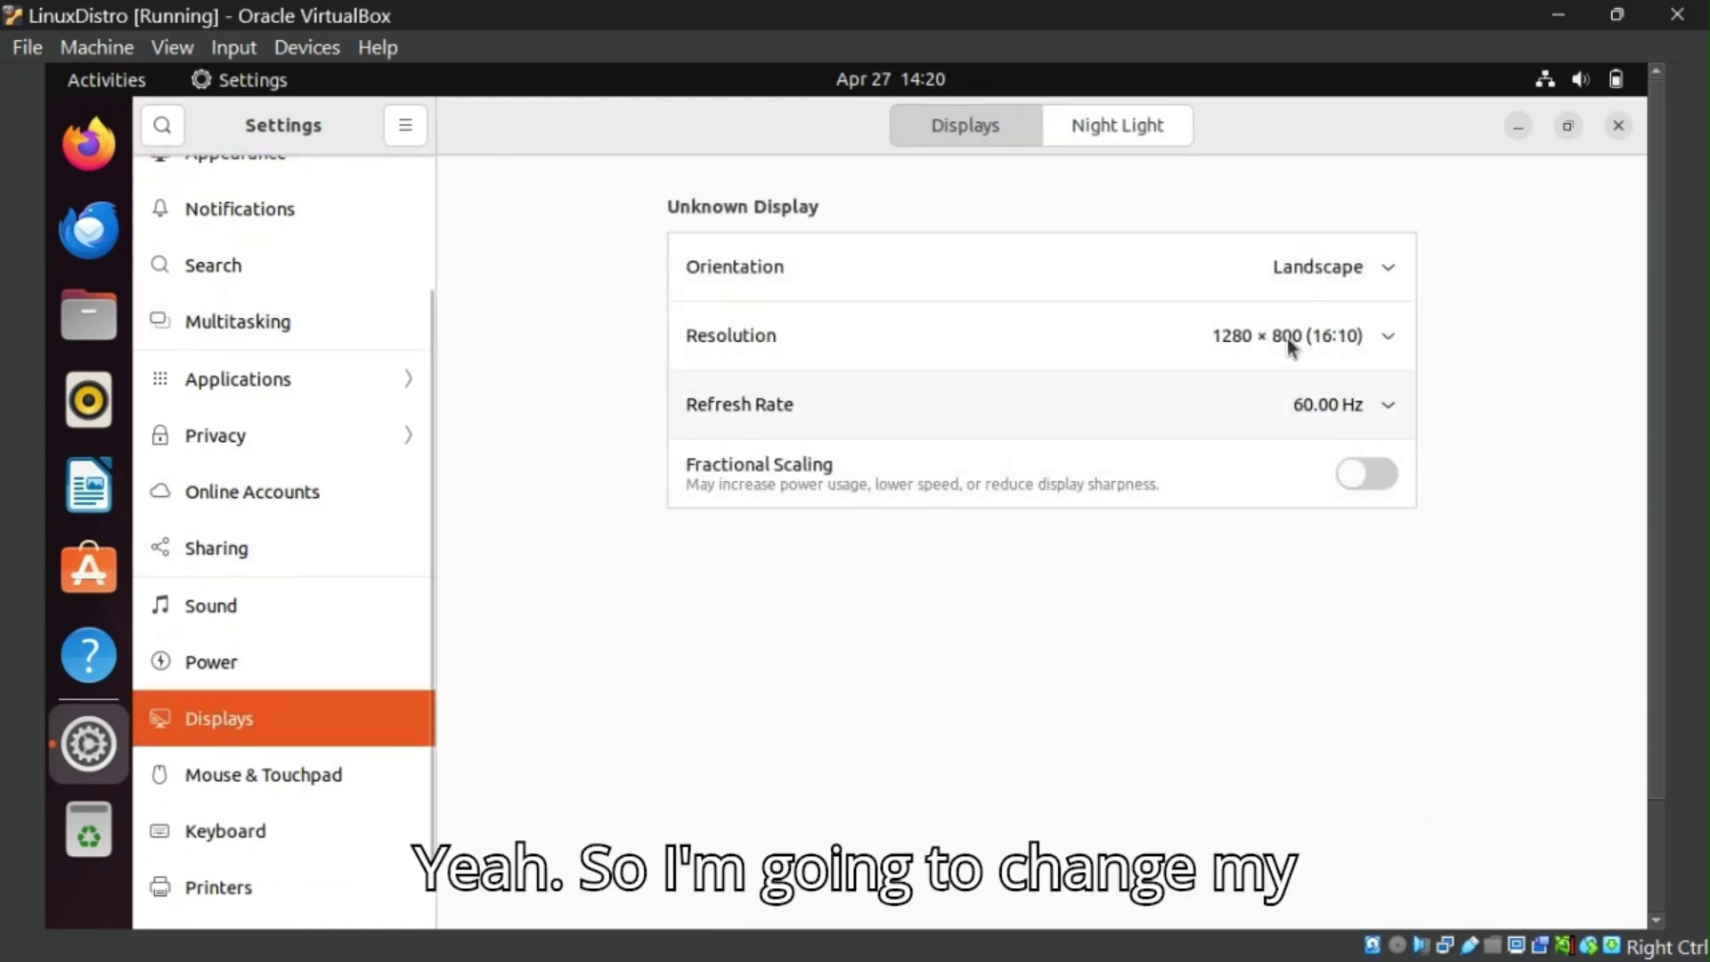
{"action": "left_click", "coordinate": [1332, 336]}
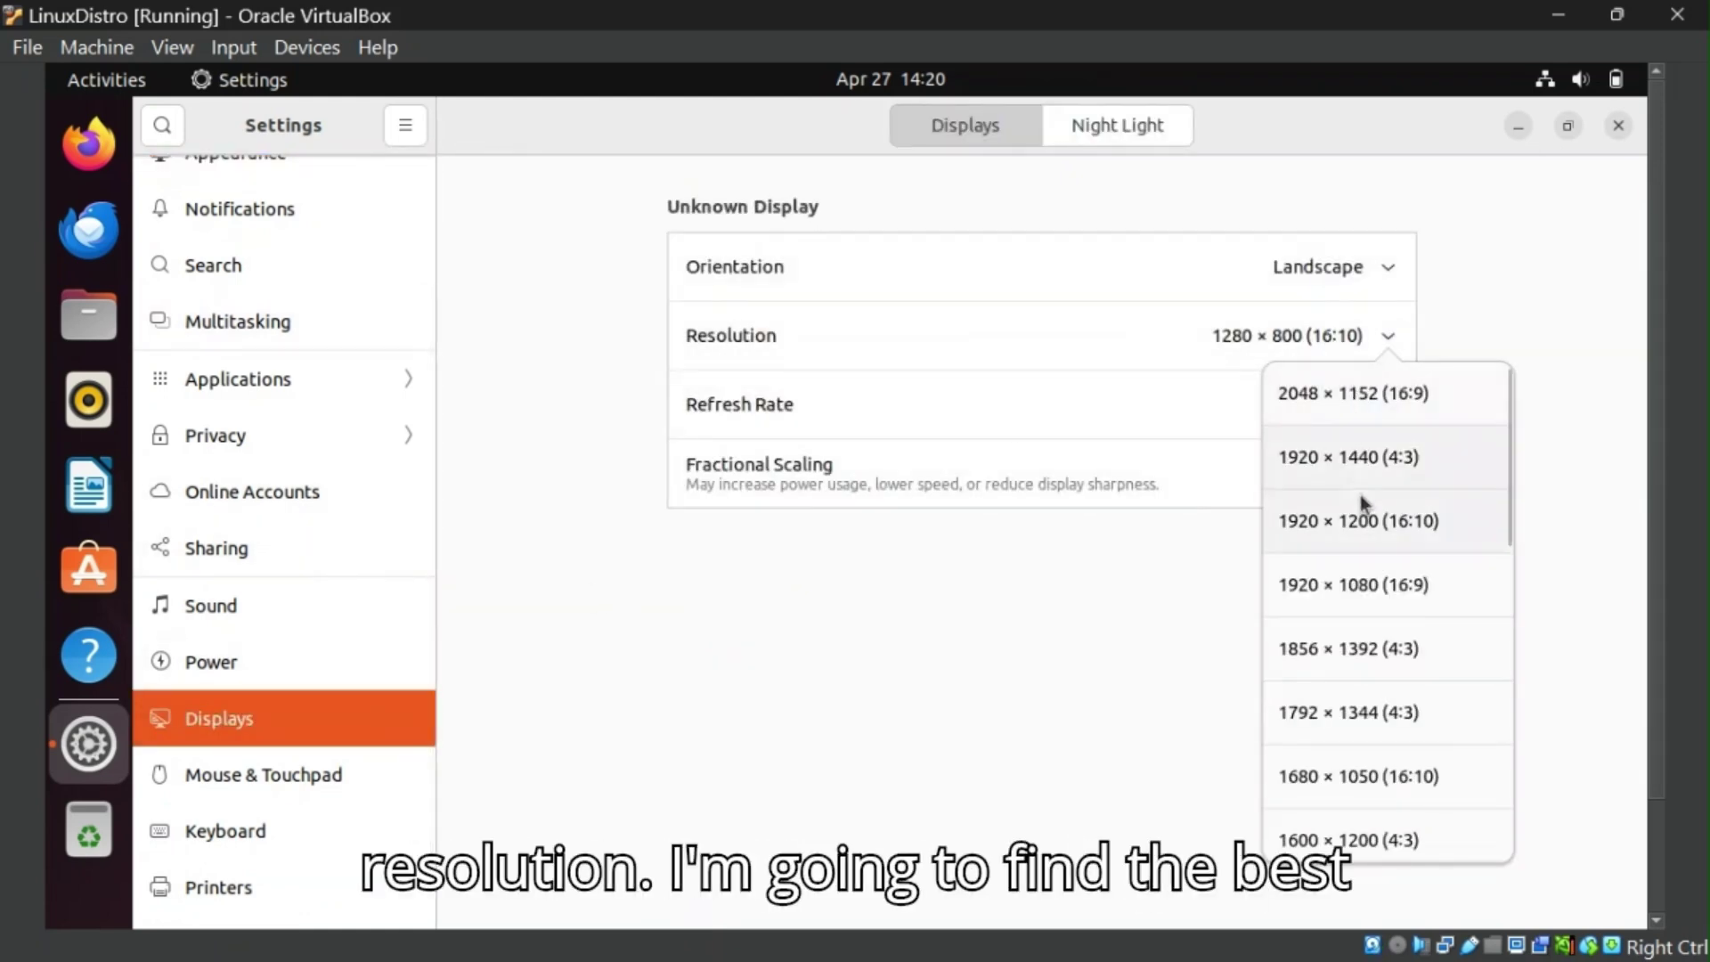
{"action": "scroll", "coordinate": [1363, 704], "scroll_direction": "down", "scroll_amount": 4}
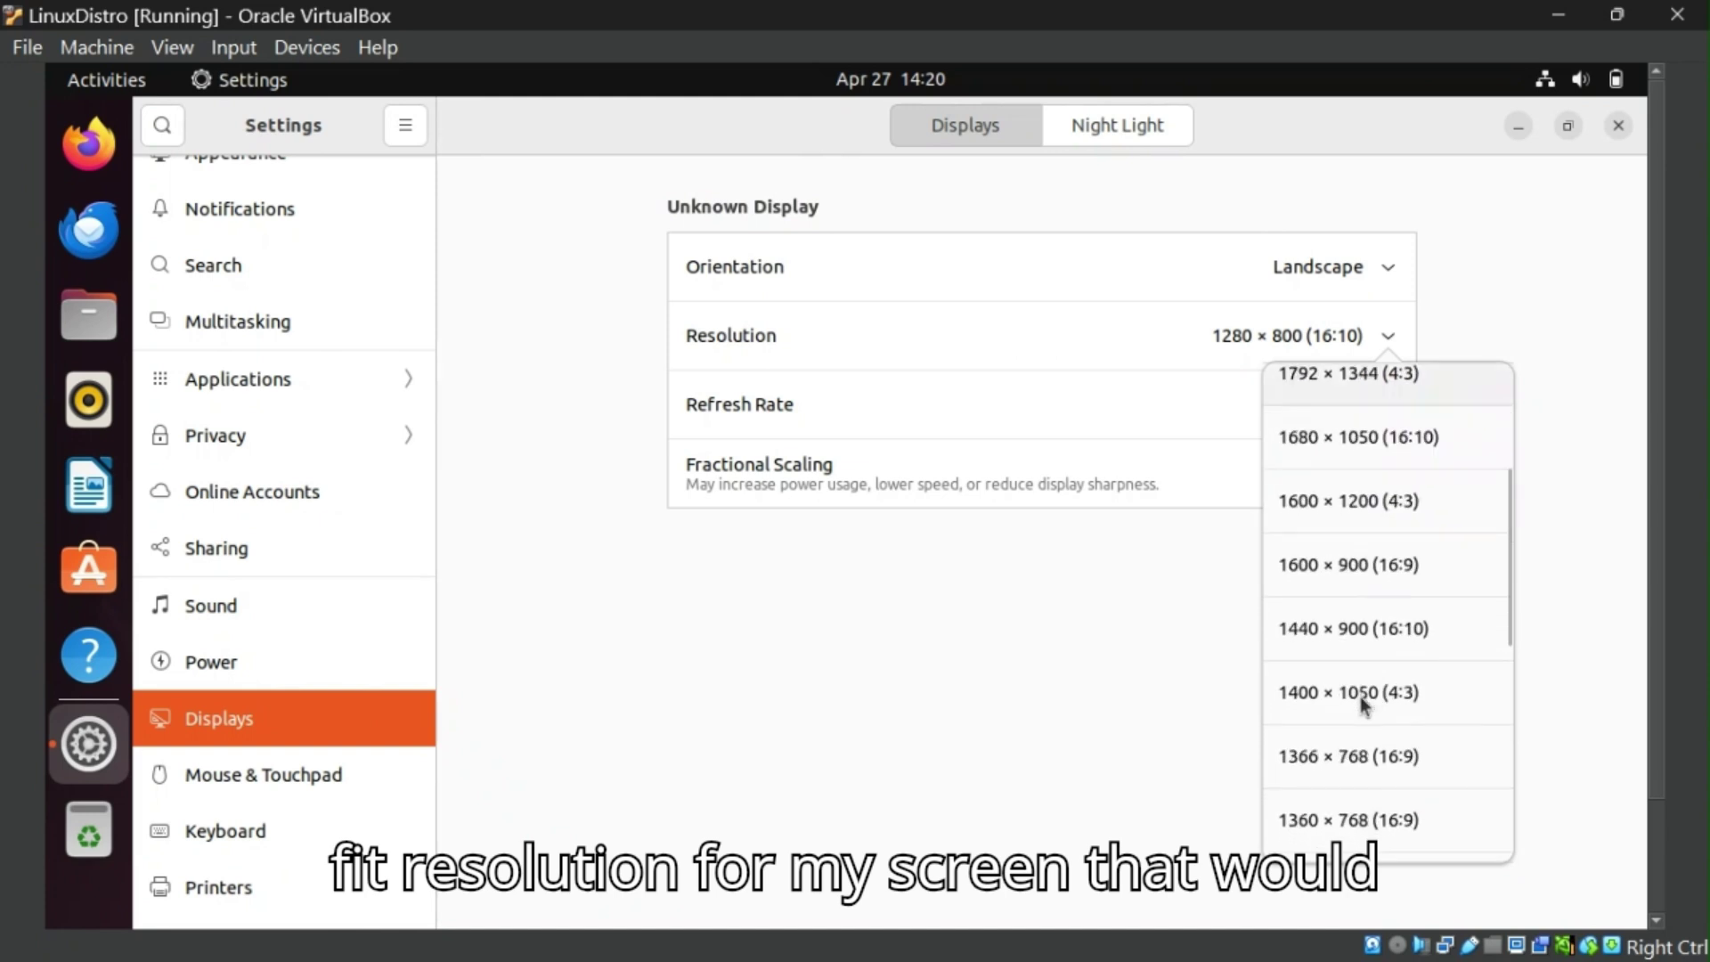
{"action": "scroll", "coordinate": [1361, 704], "scroll_direction": "down", "scroll_amount": 3}
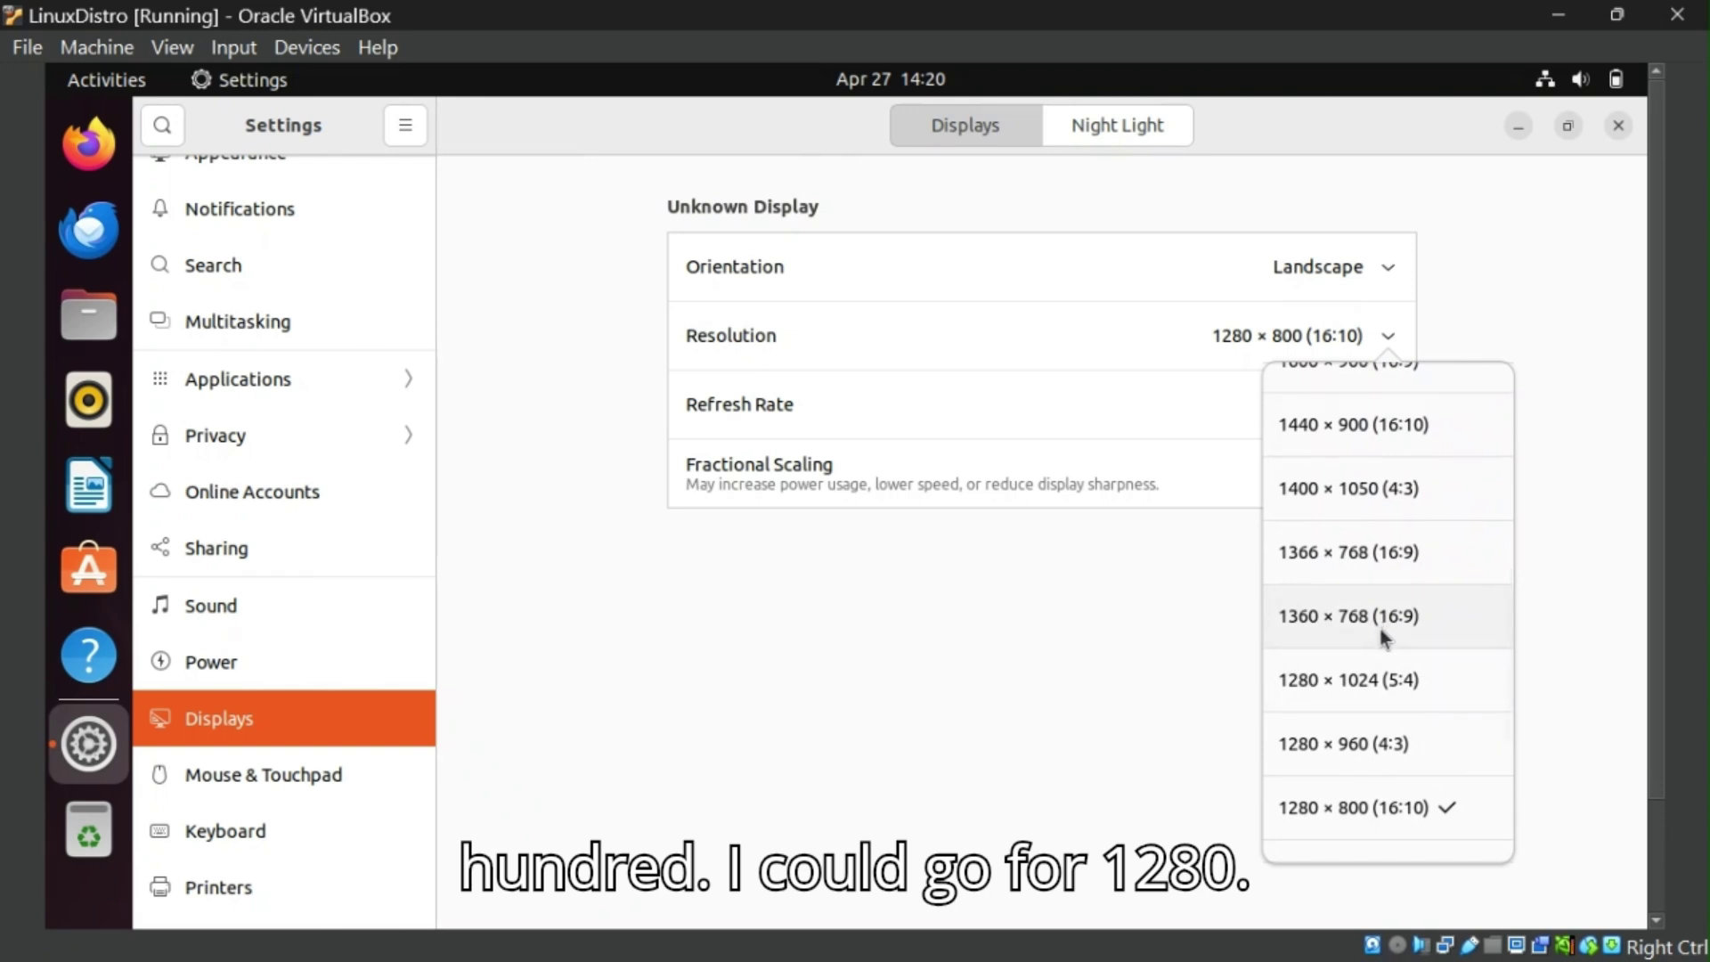
{"action": "scroll", "coordinate": [1374, 686], "scroll_direction": "down", "scroll_amount": 3}
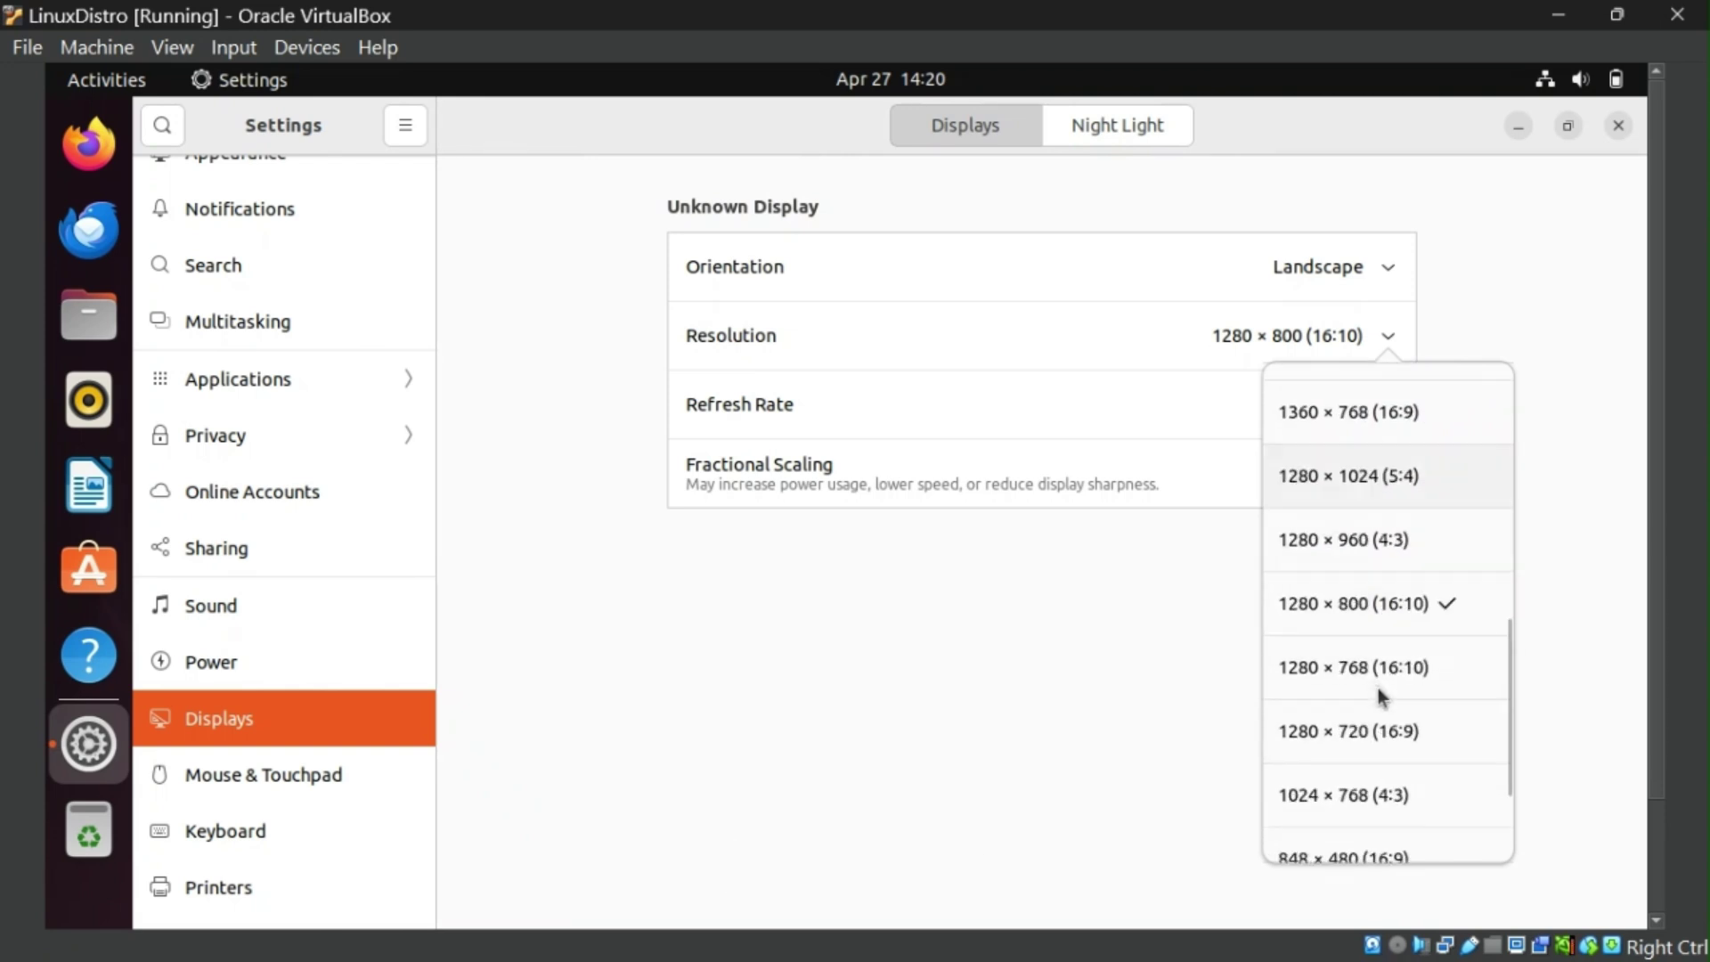
{"action": "left_click", "coordinate": [1370, 681]}
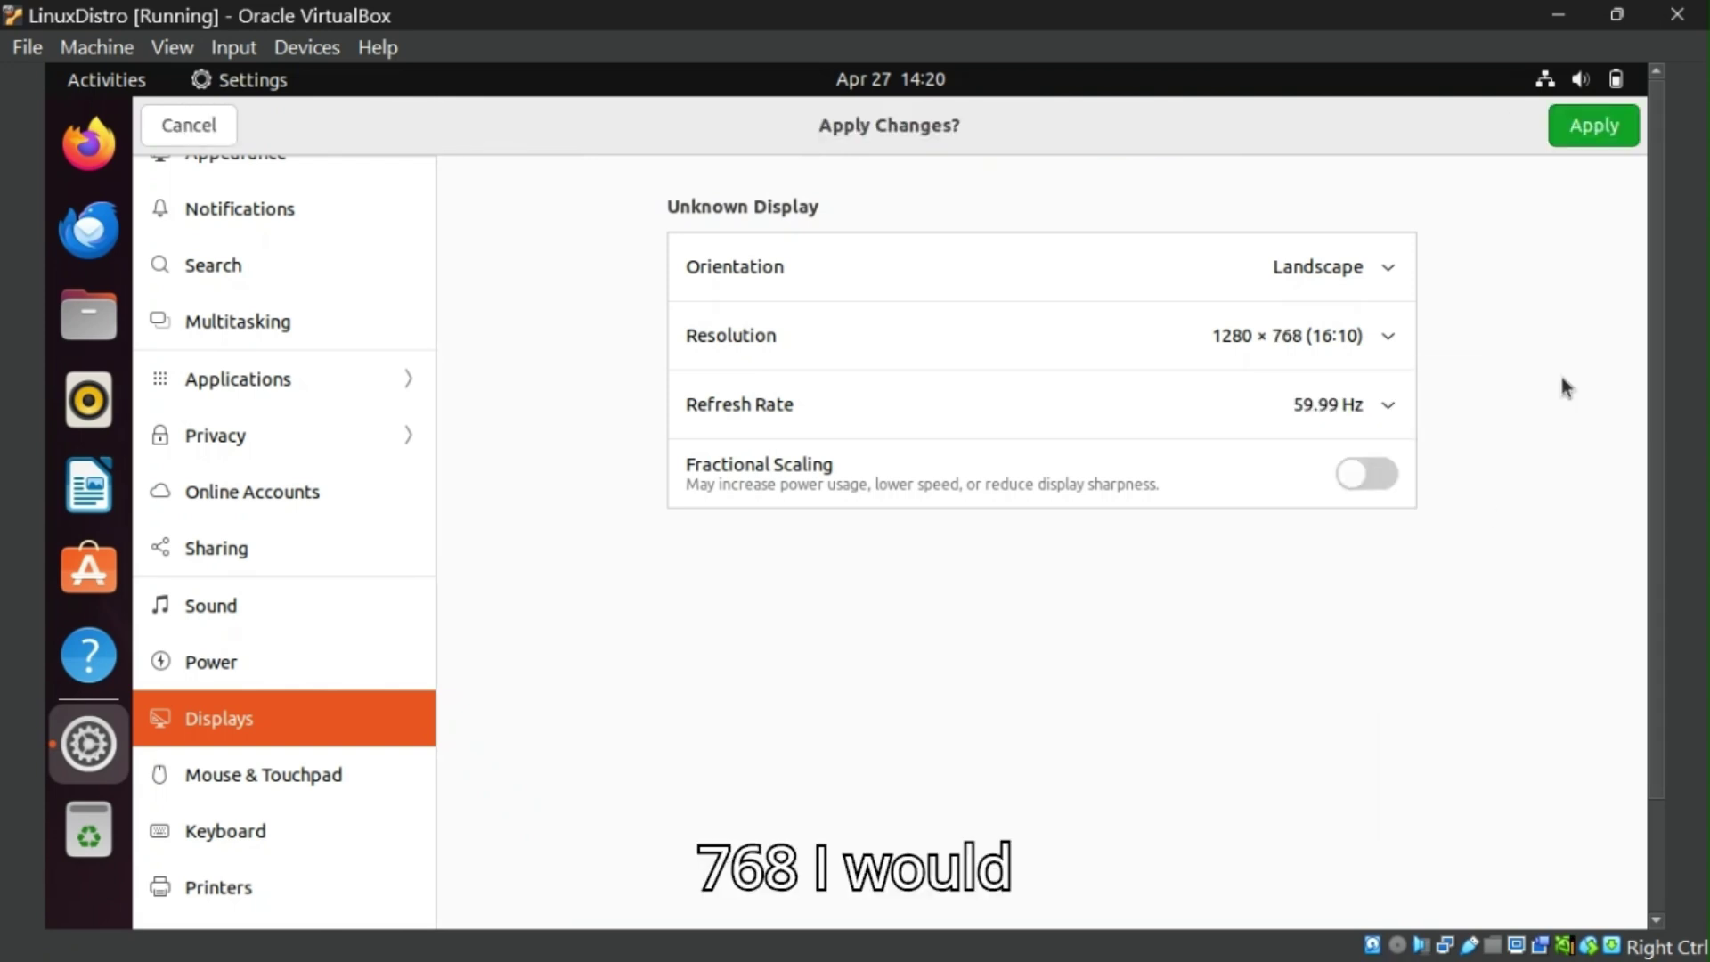
{"action": "left_click", "coordinate": [1592, 127]}
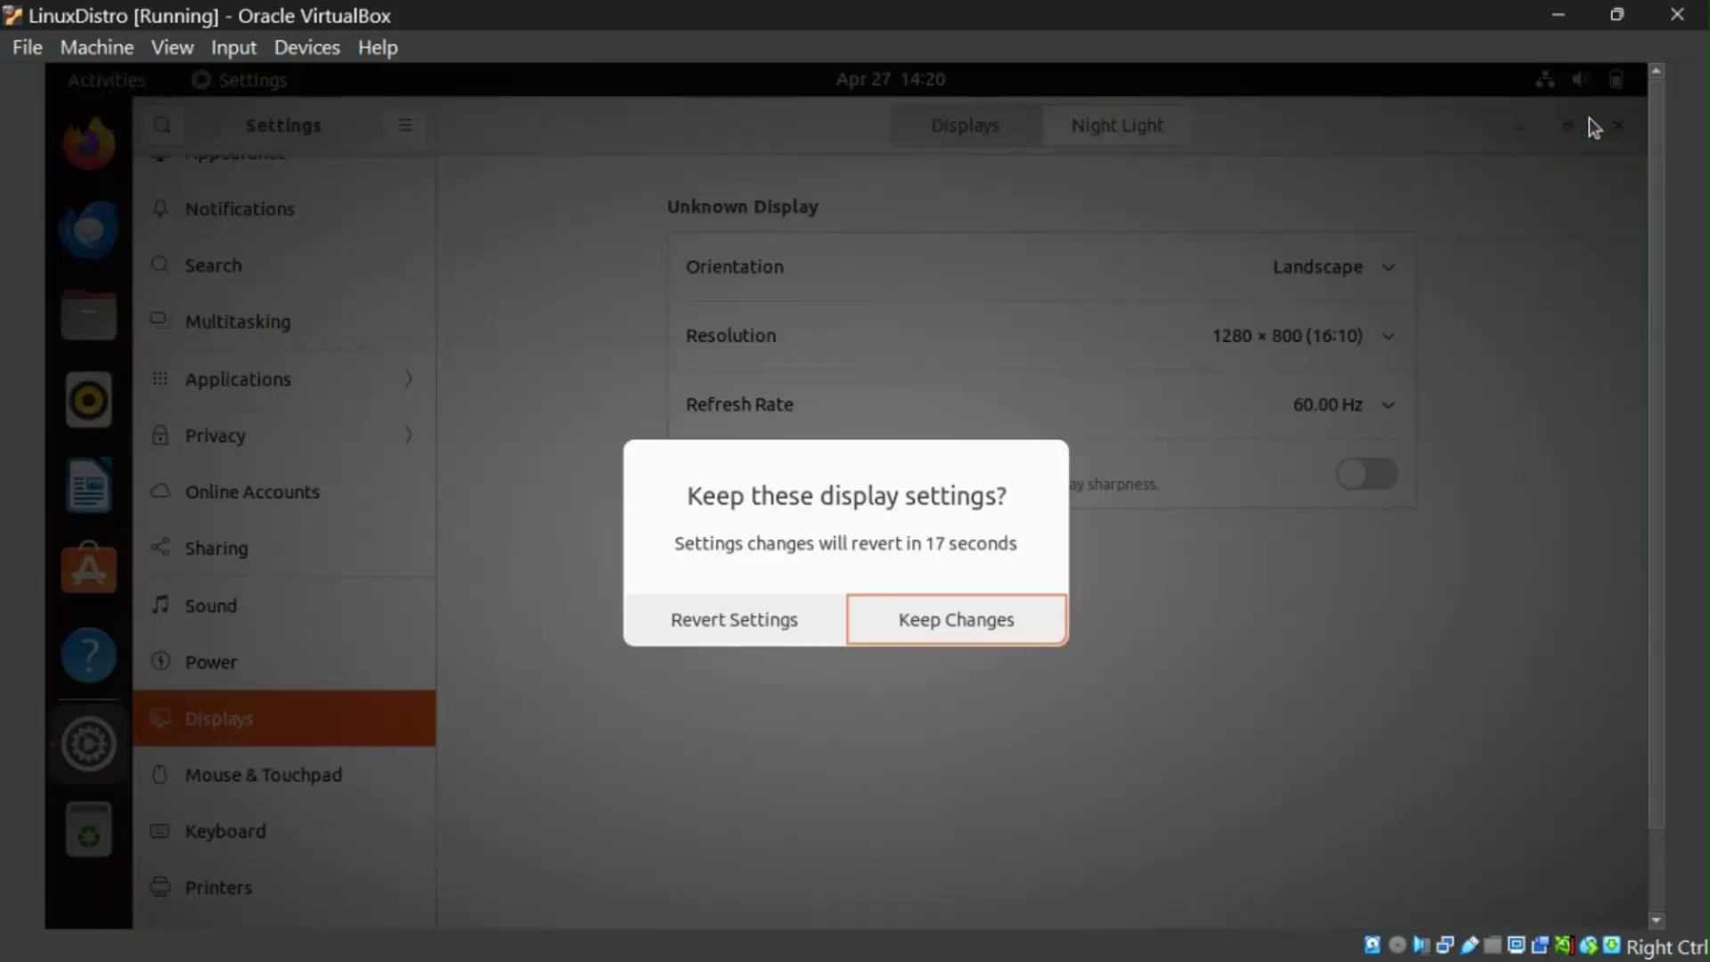
{"action": "left_click", "coordinate": [929, 626]}
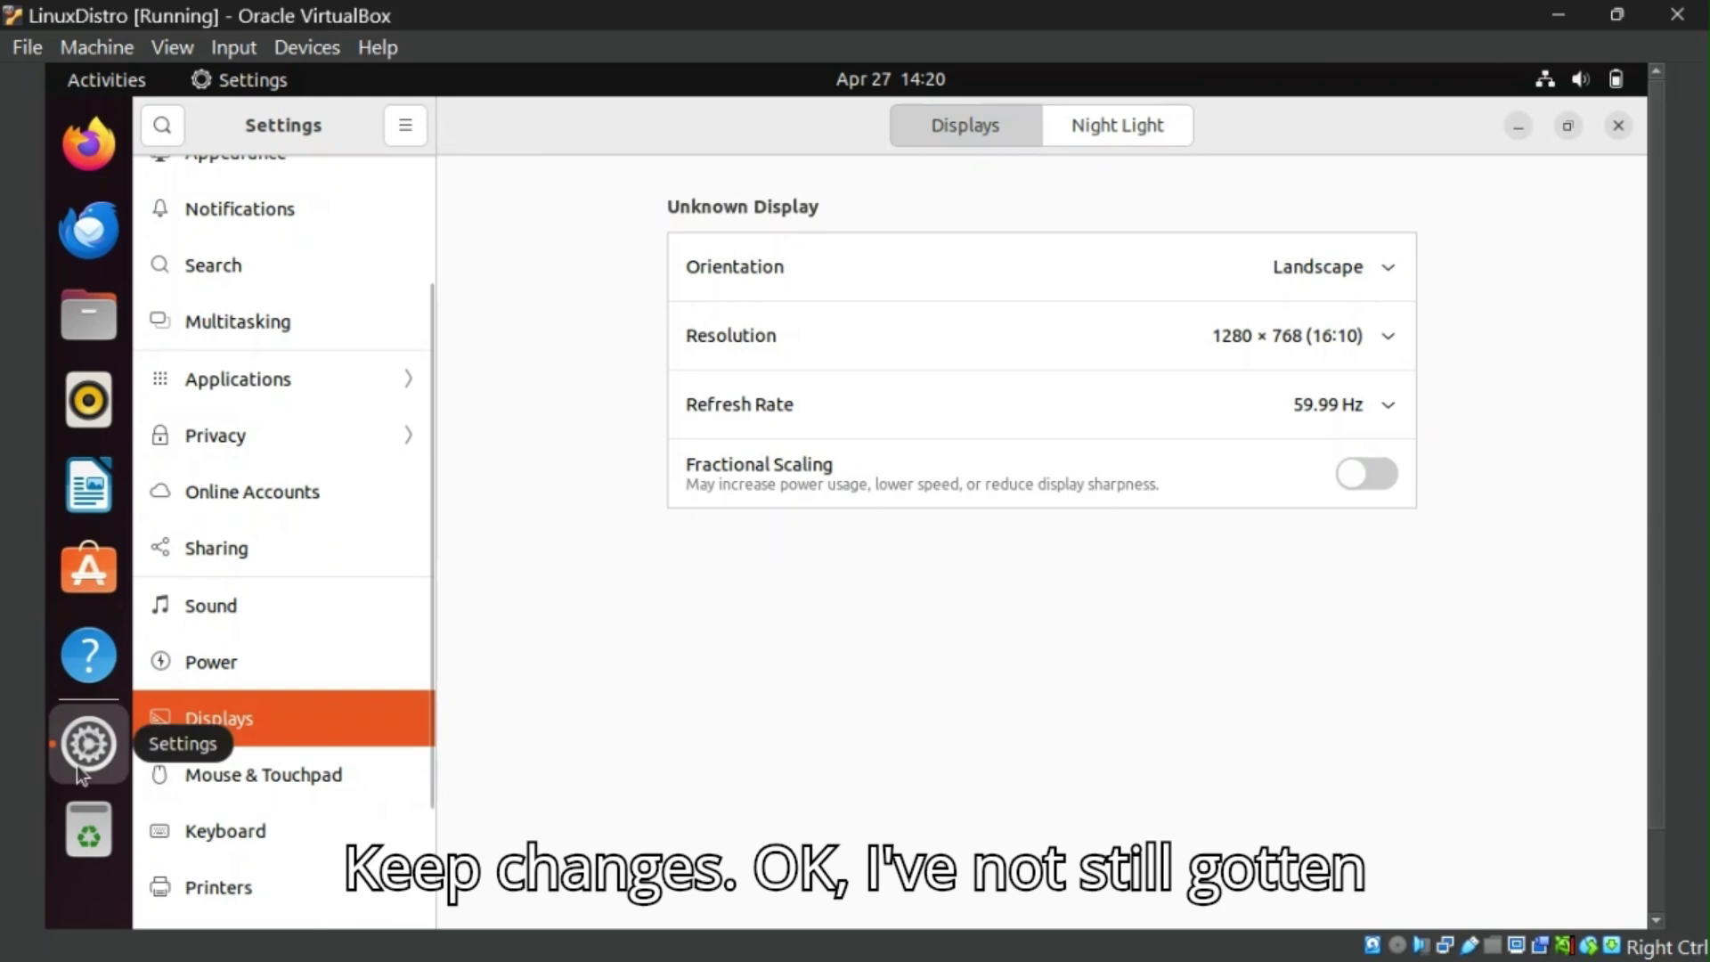
- Set the display resolution to 1280 × 720 (16:9), then apply and keep the change
{"action": "left_click", "coordinate": [1264, 335]}
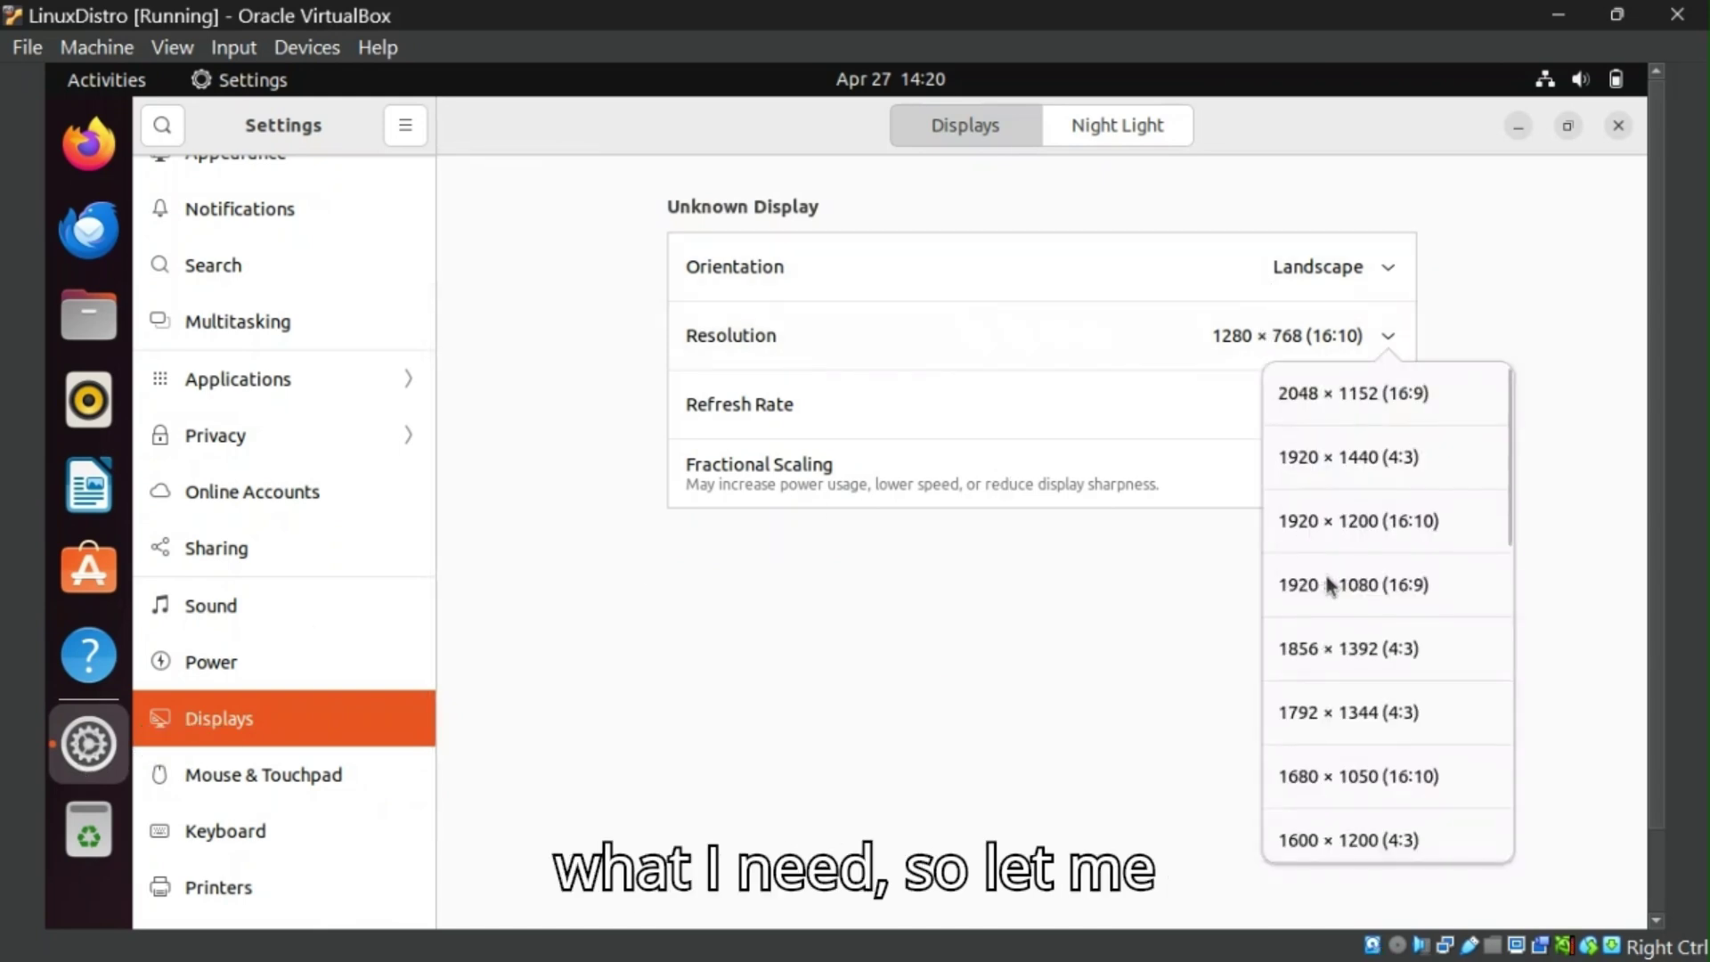
{"action": "scroll", "coordinate": [1327, 581], "scroll_direction": "down", "scroll_amount": 10}
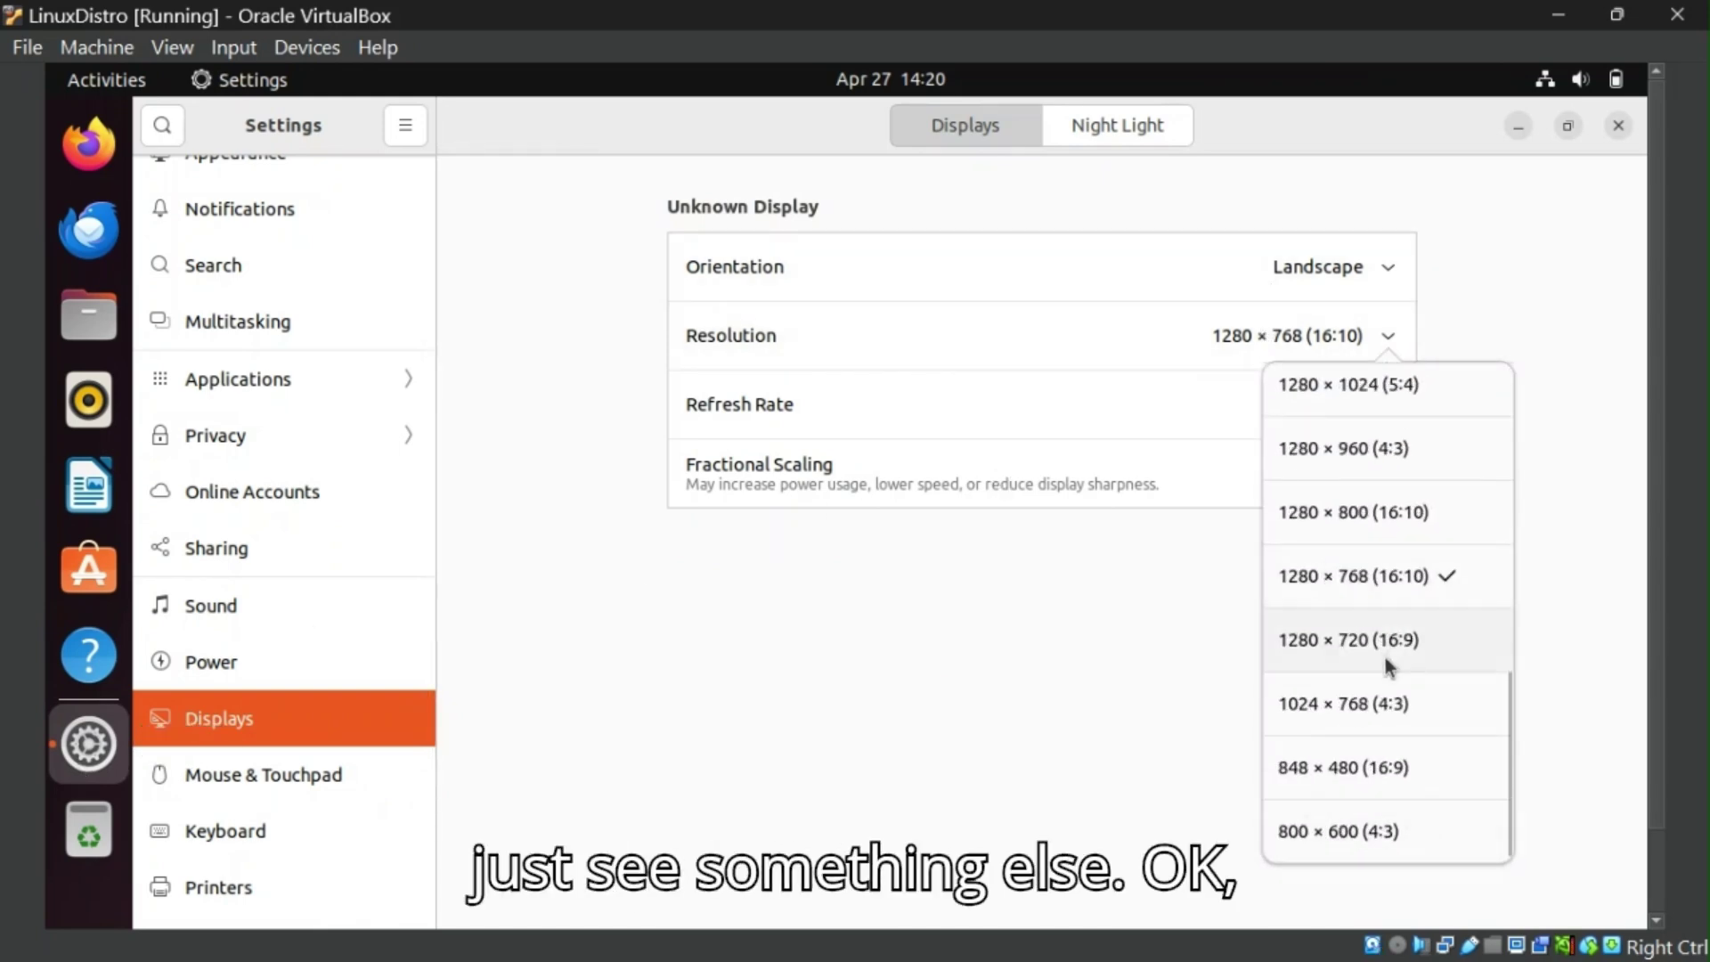
{"action": "left_click", "coordinate": [1411, 643]}
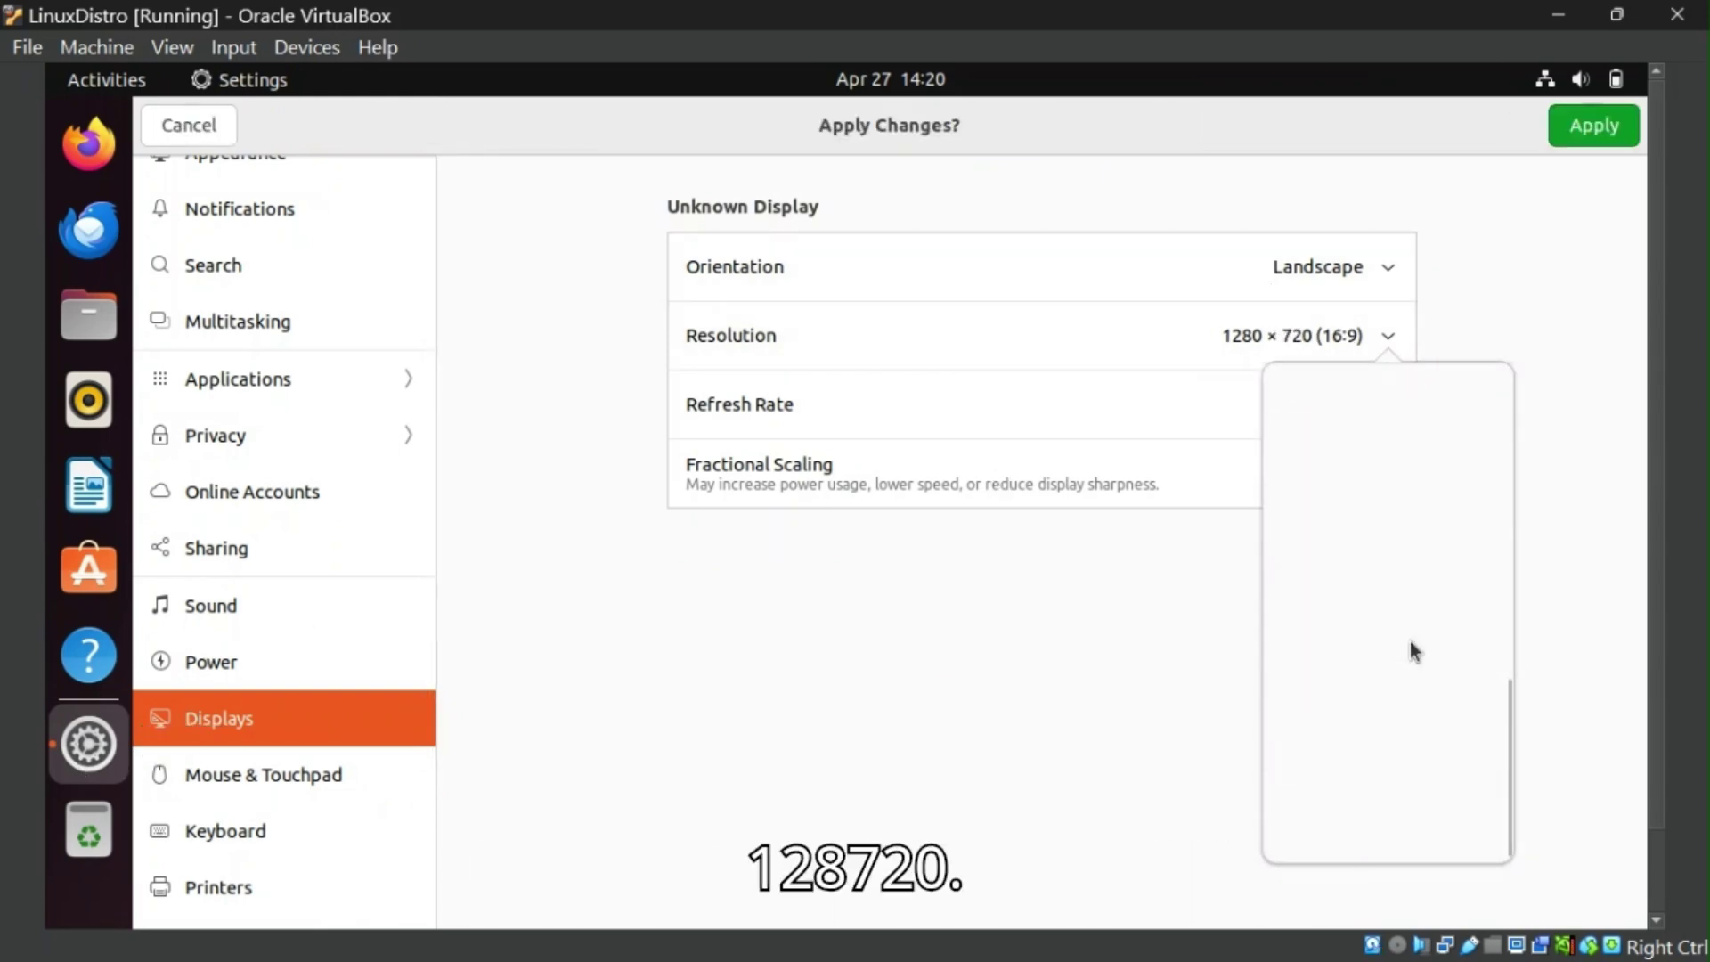
{"action": "left_click", "coordinate": [1612, 139]}
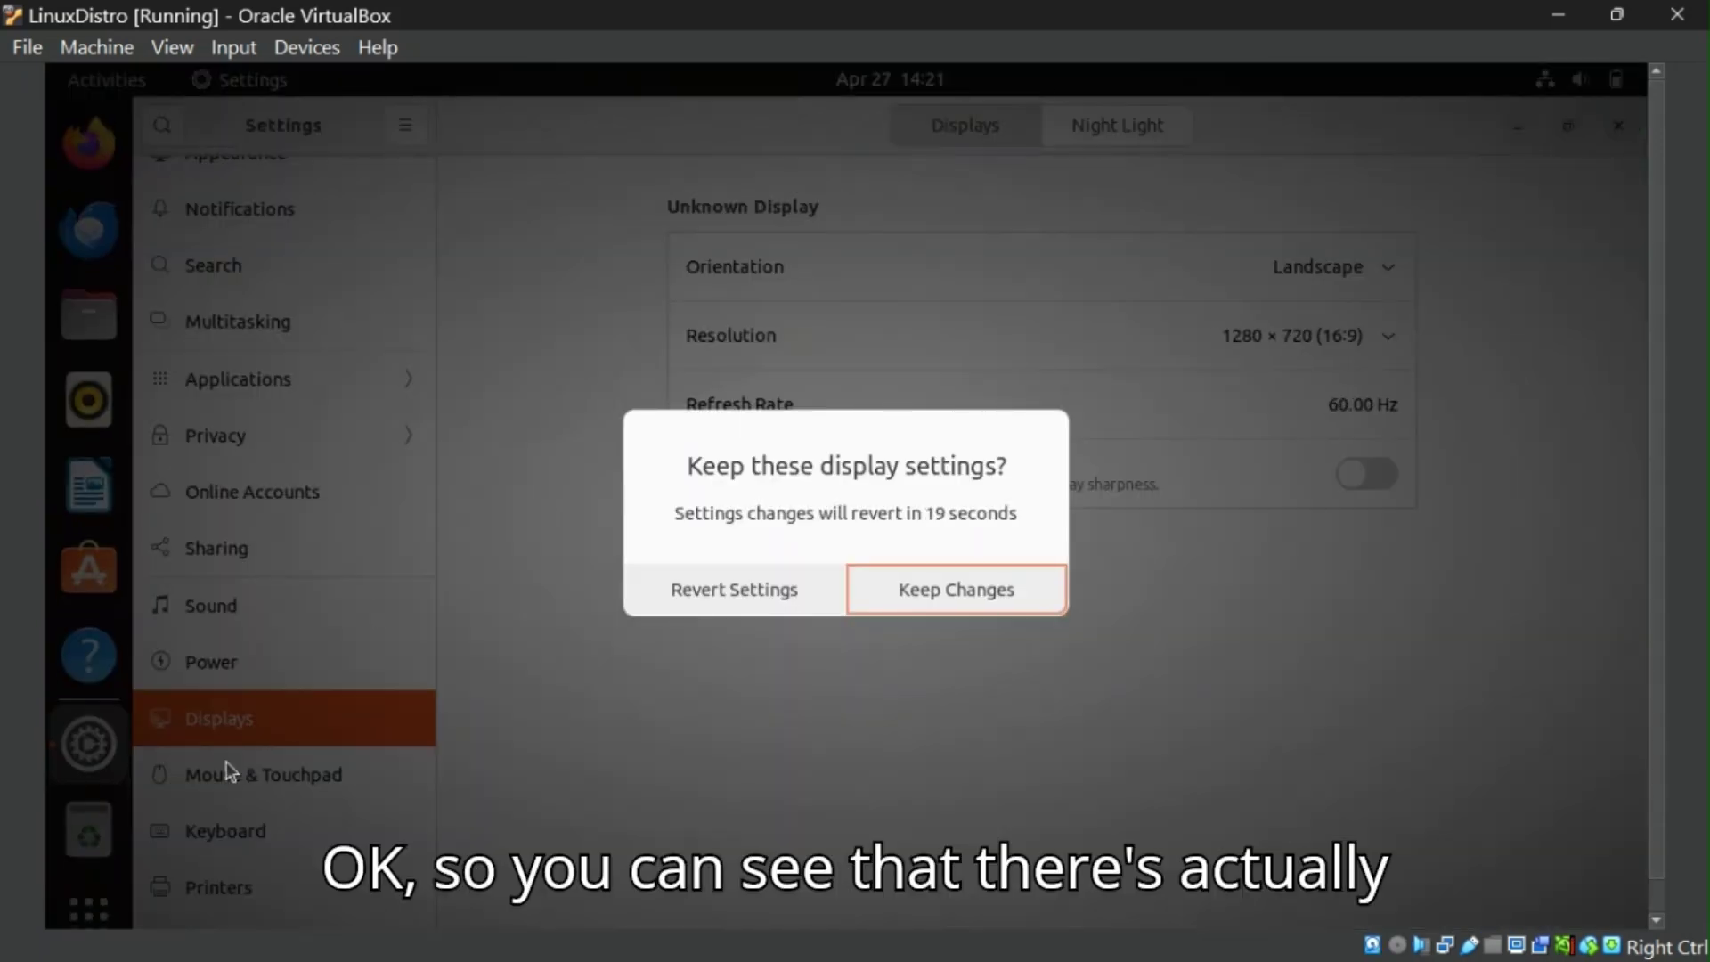
{"action": "left_click", "coordinate": [954, 595]}
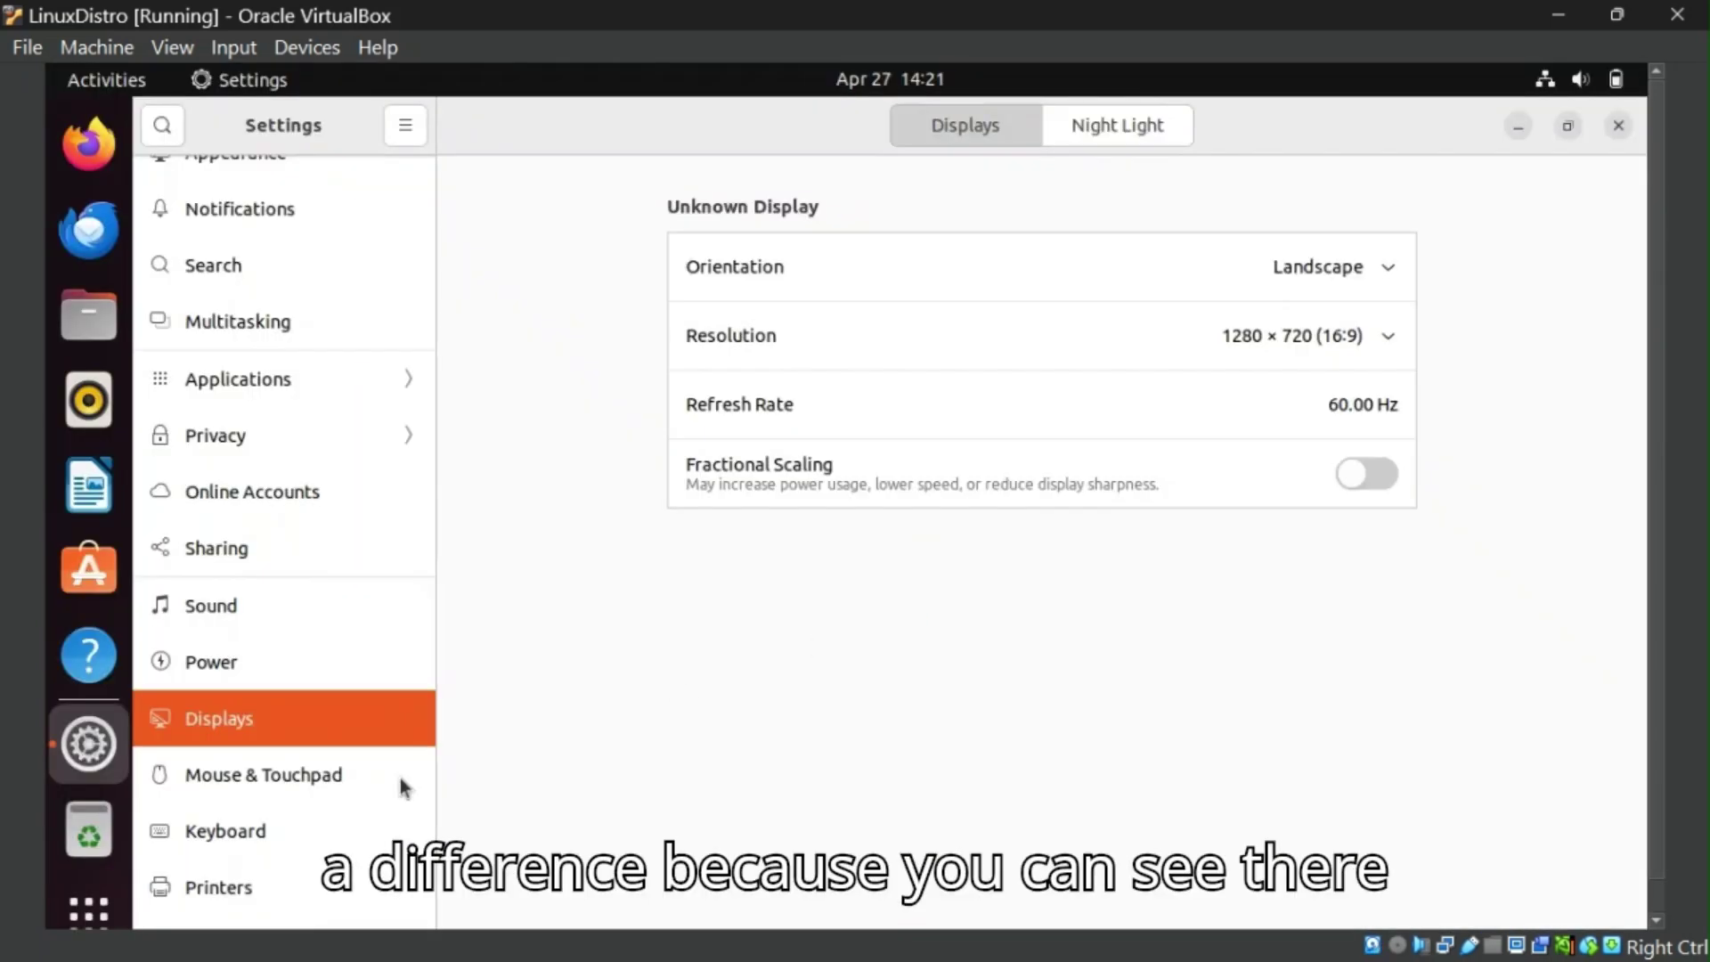
- Look through the available lower resolutions without selecting another one, and close the Settings window
{"action": "left_click", "coordinate": [1309, 352]}
{"action": "scroll", "coordinate": [1457, 704], "scroll_direction": "down", "scroll_amount": 5}
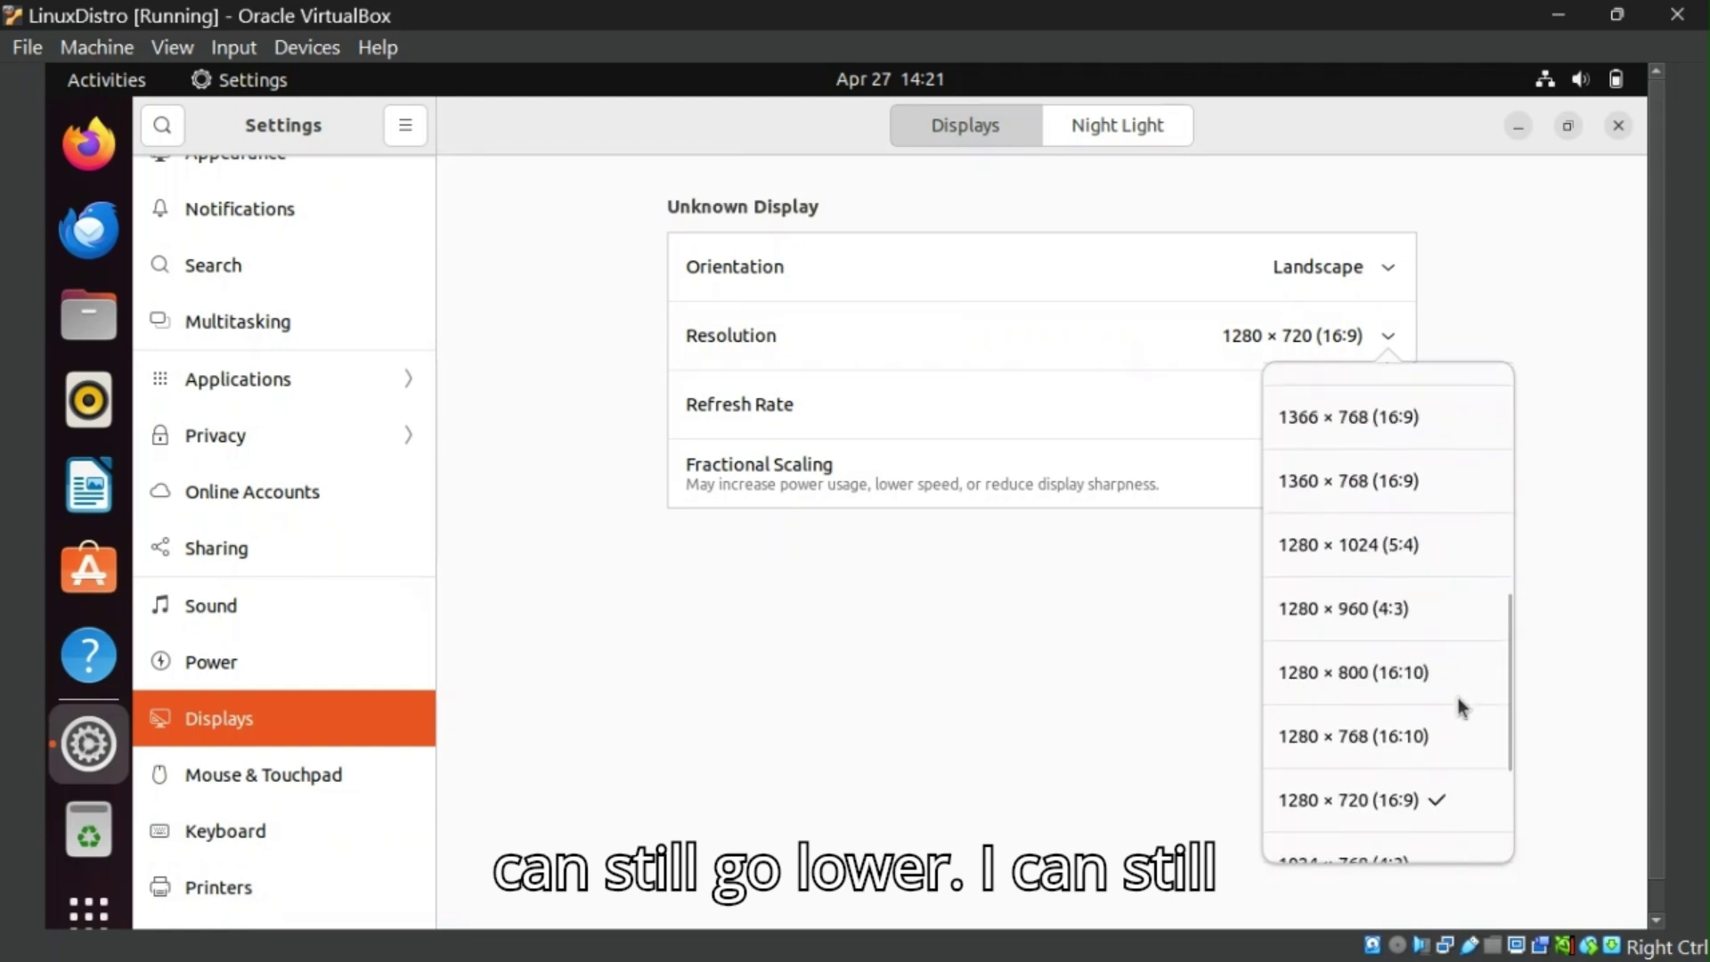
{"action": "scroll", "coordinate": [1457, 704], "scroll_direction": "down", "scroll_amount": 2}
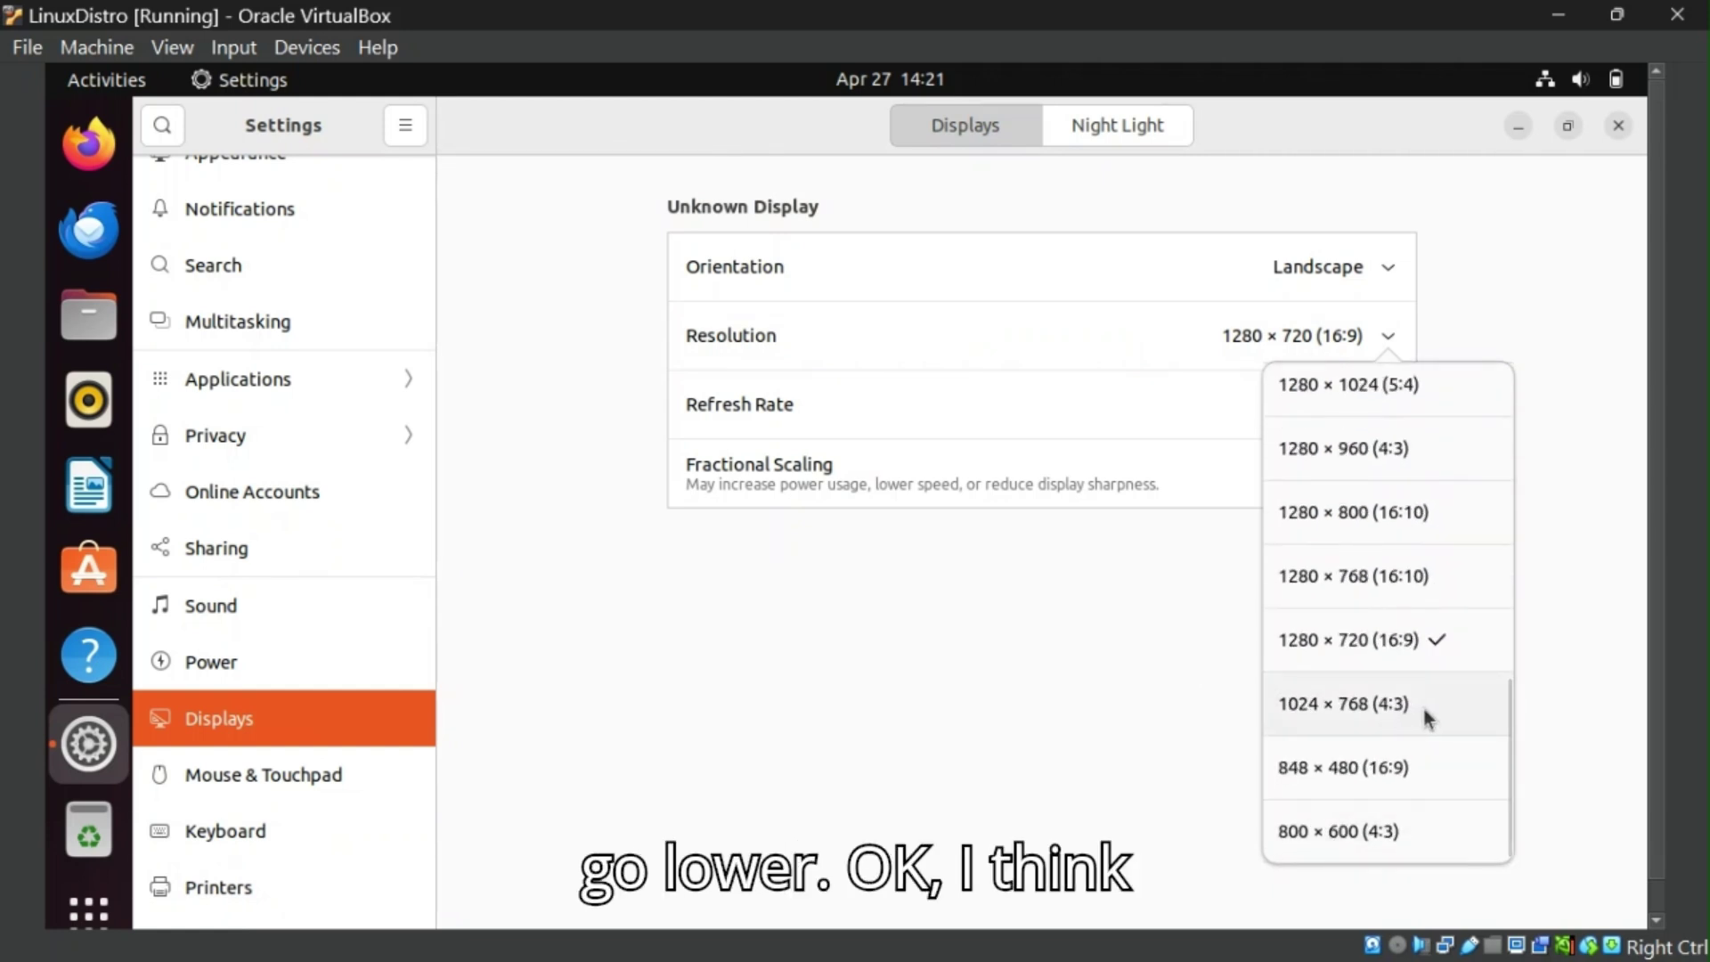
{"action": "left_click", "coordinate": [1038, 670]}
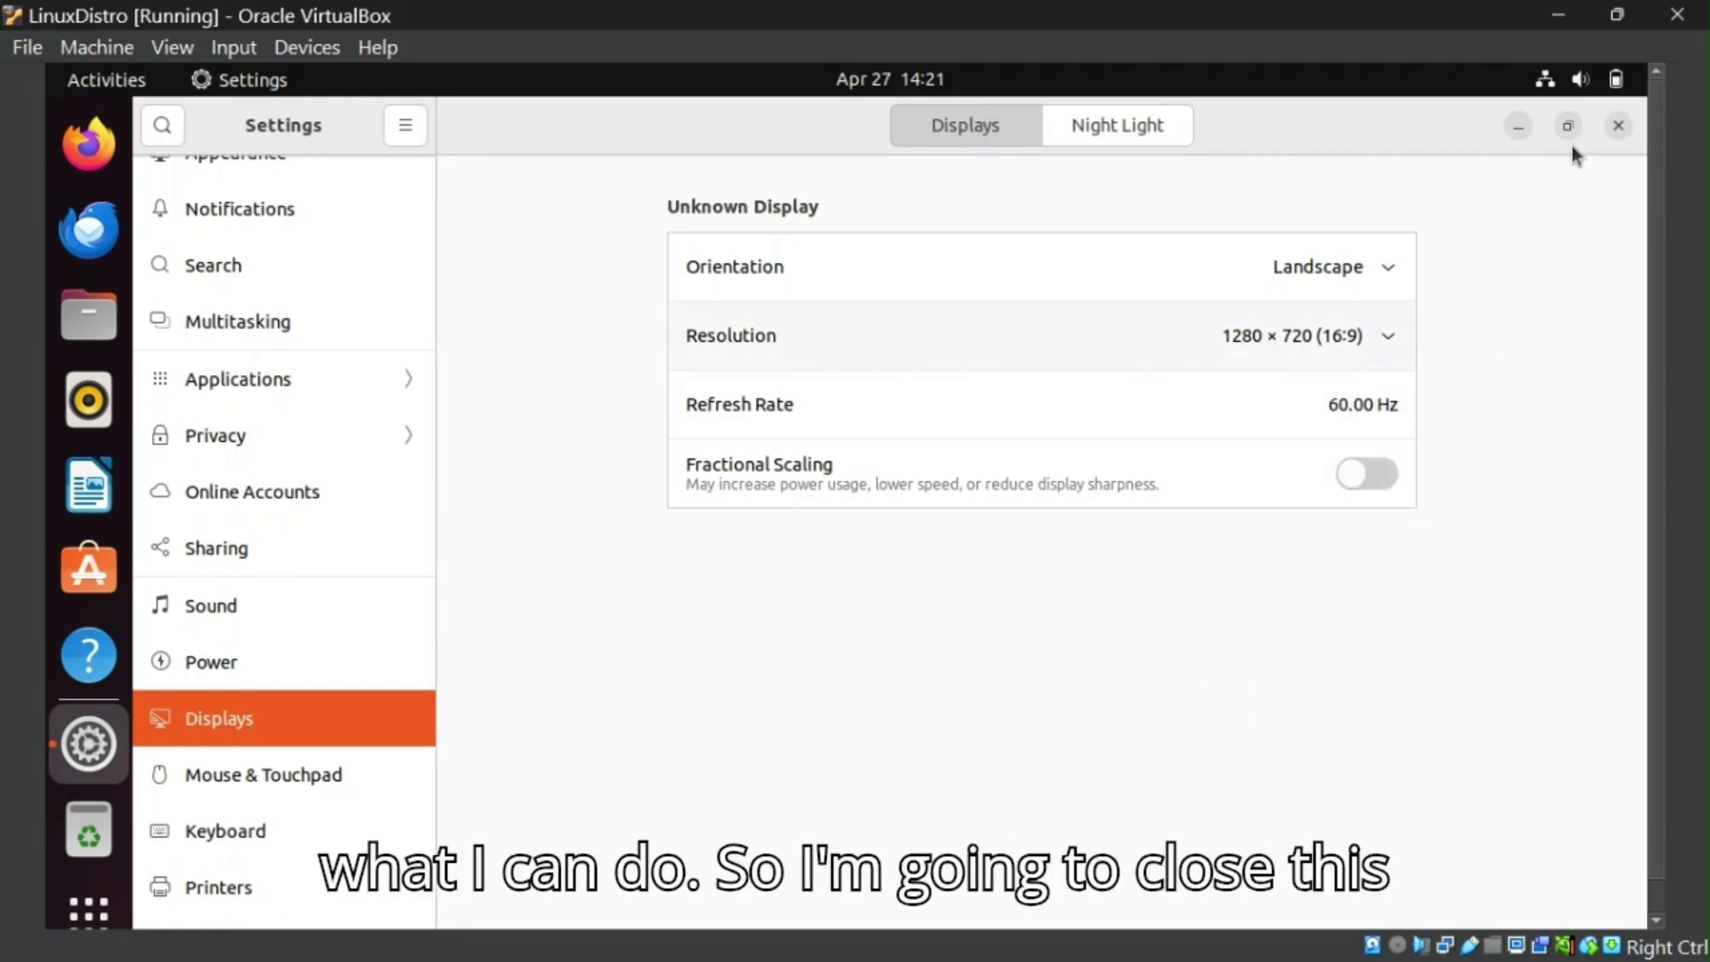
{"action": "left_click", "coordinate": [1619, 129]}
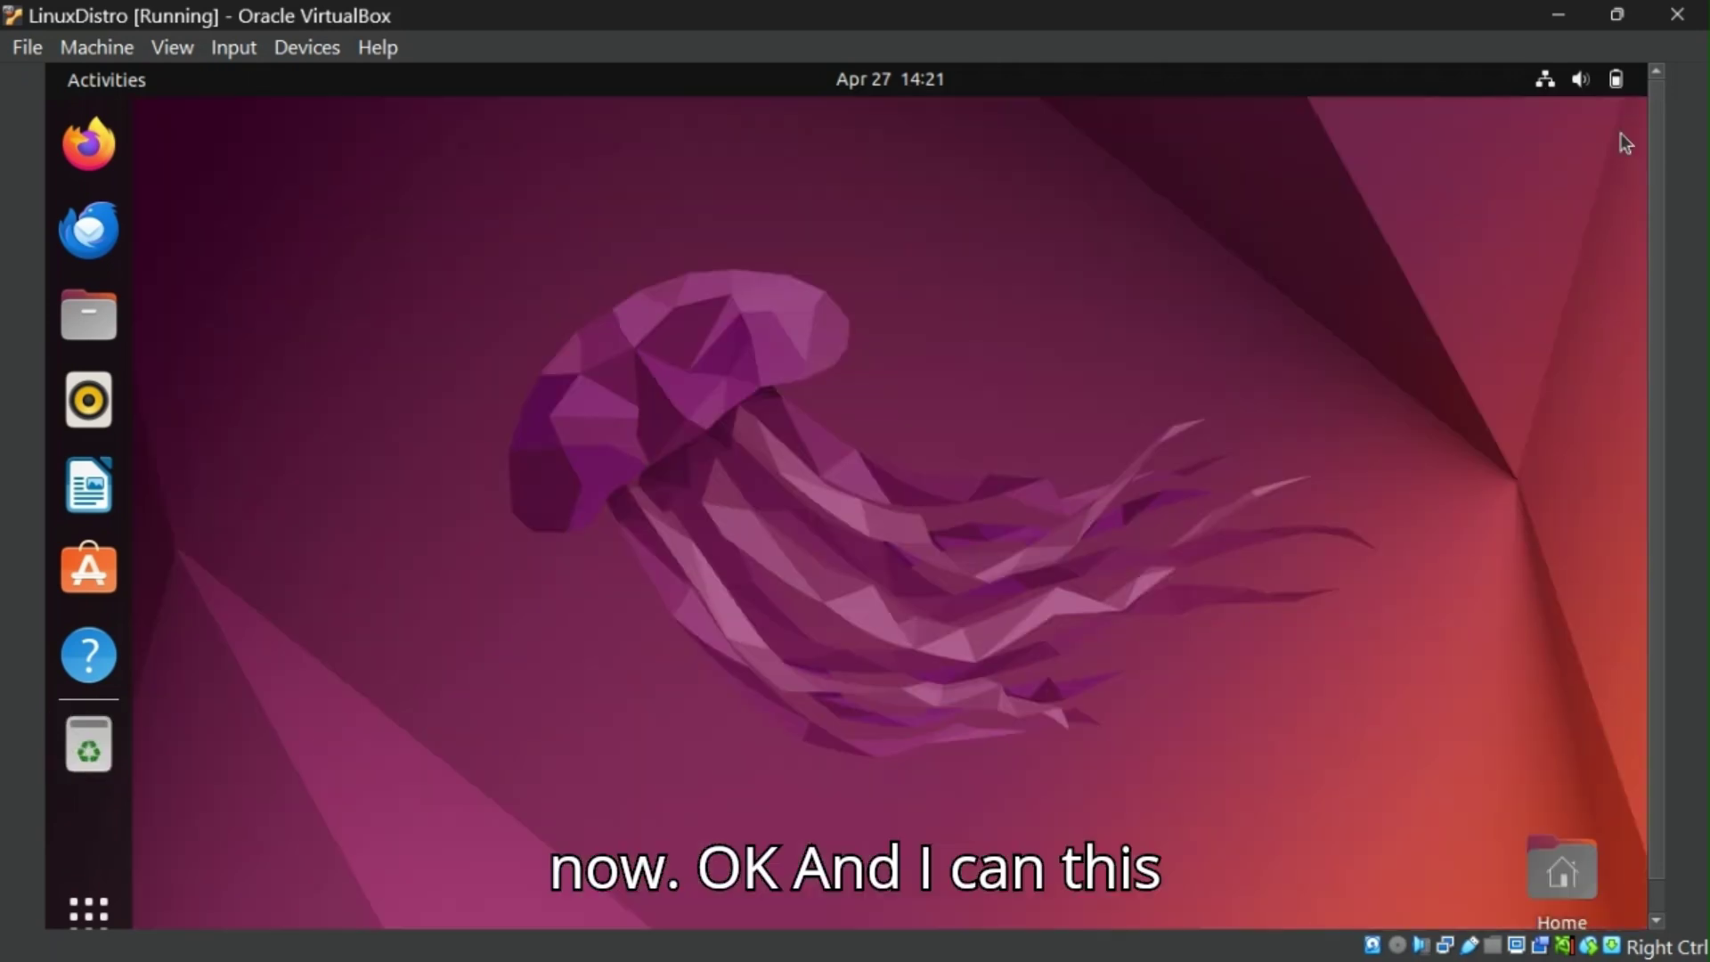
- Browse Ubuntu's installed applications, then open Terminal and maximize its window
{"action": "left_click", "coordinate": [88, 910]}
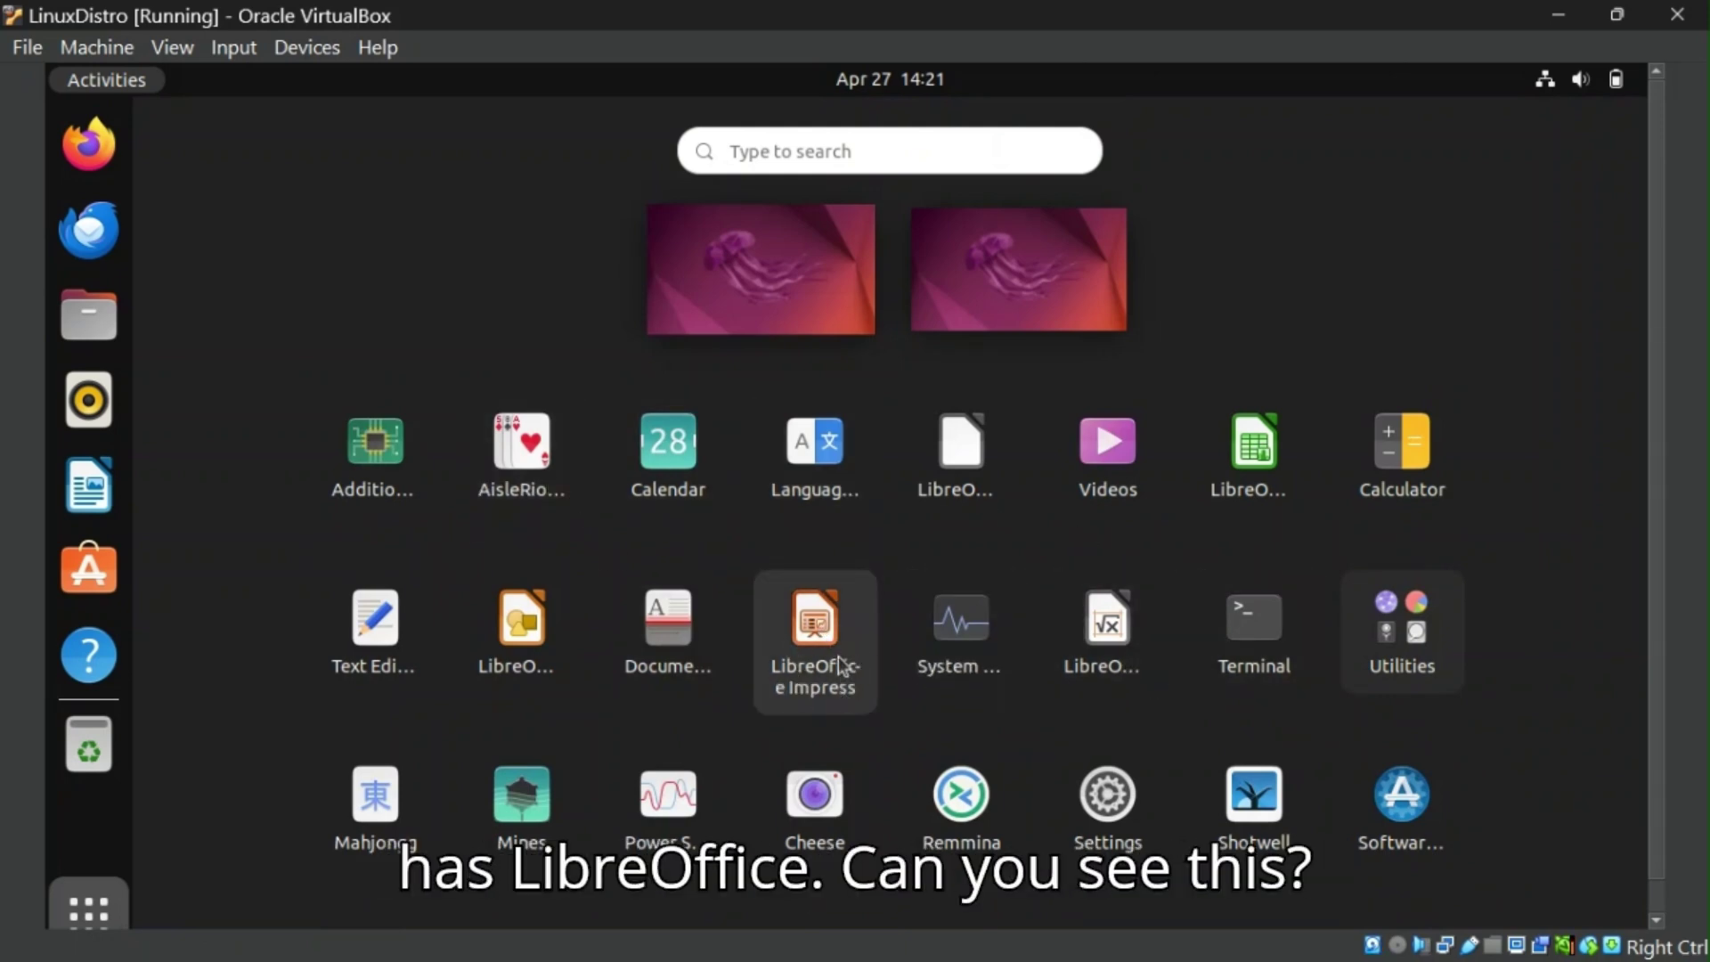
{"action": "scroll", "coordinate": [865, 701], "scroll_direction": "down", "scroll_amount": 1}
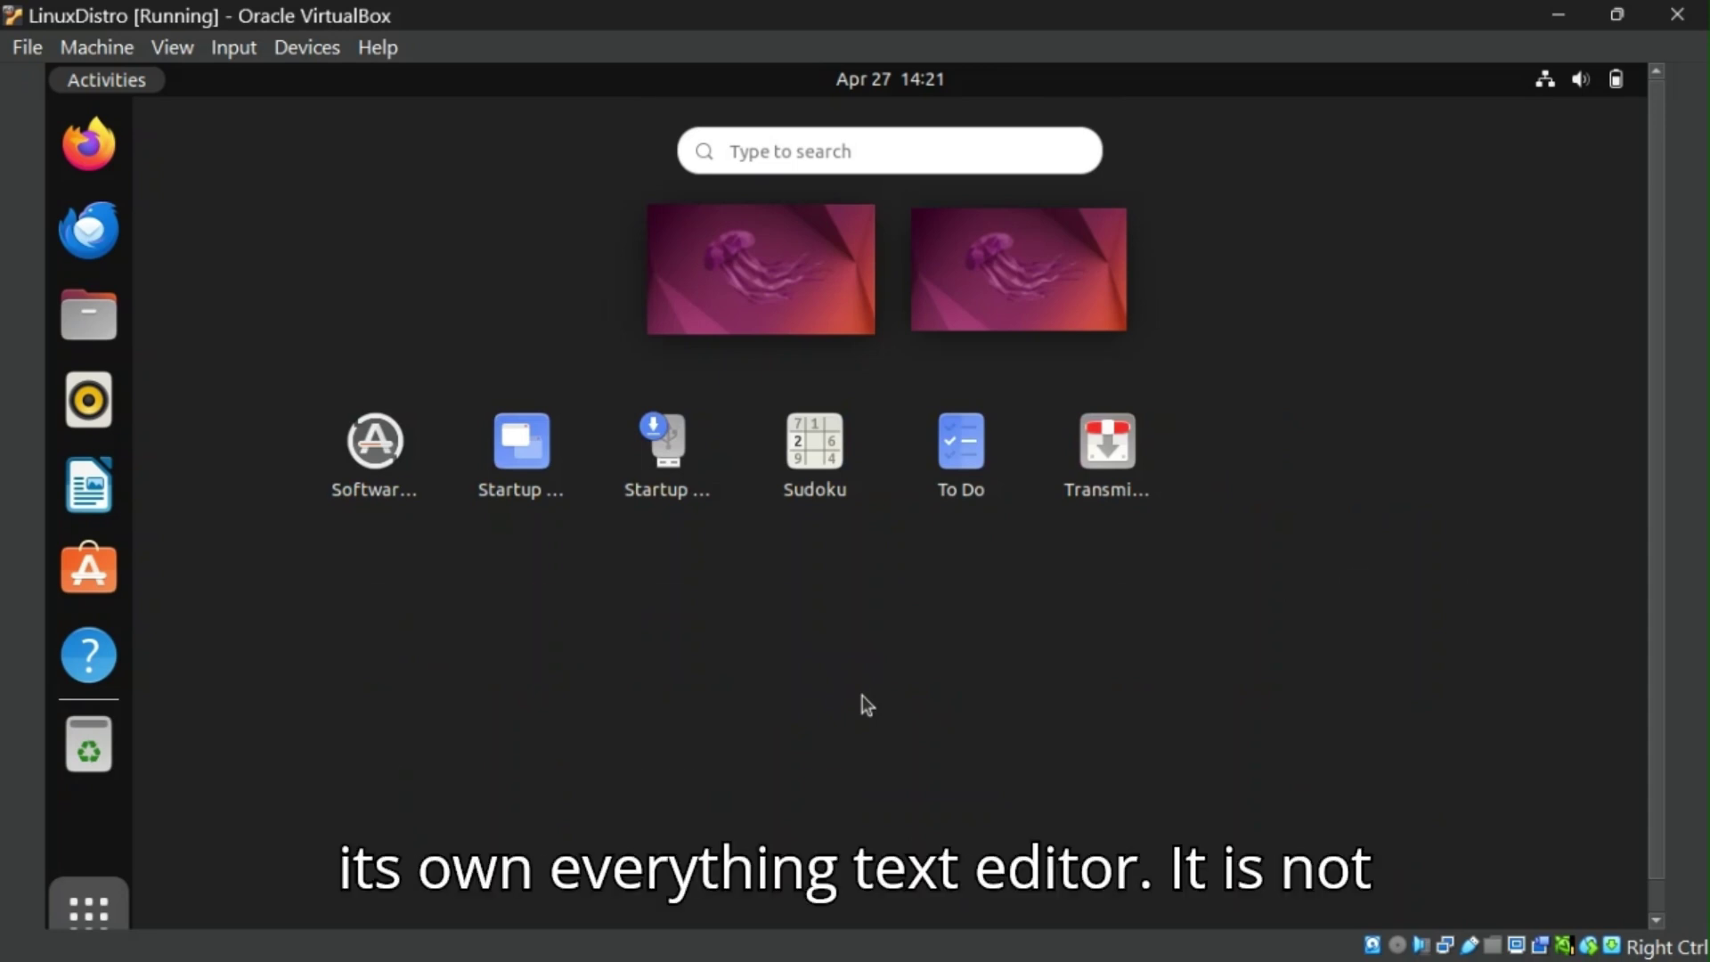
{"action": "scroll", "coordinate": [865, 702], "scroll_direction": "up", "scroll_amount": 1}
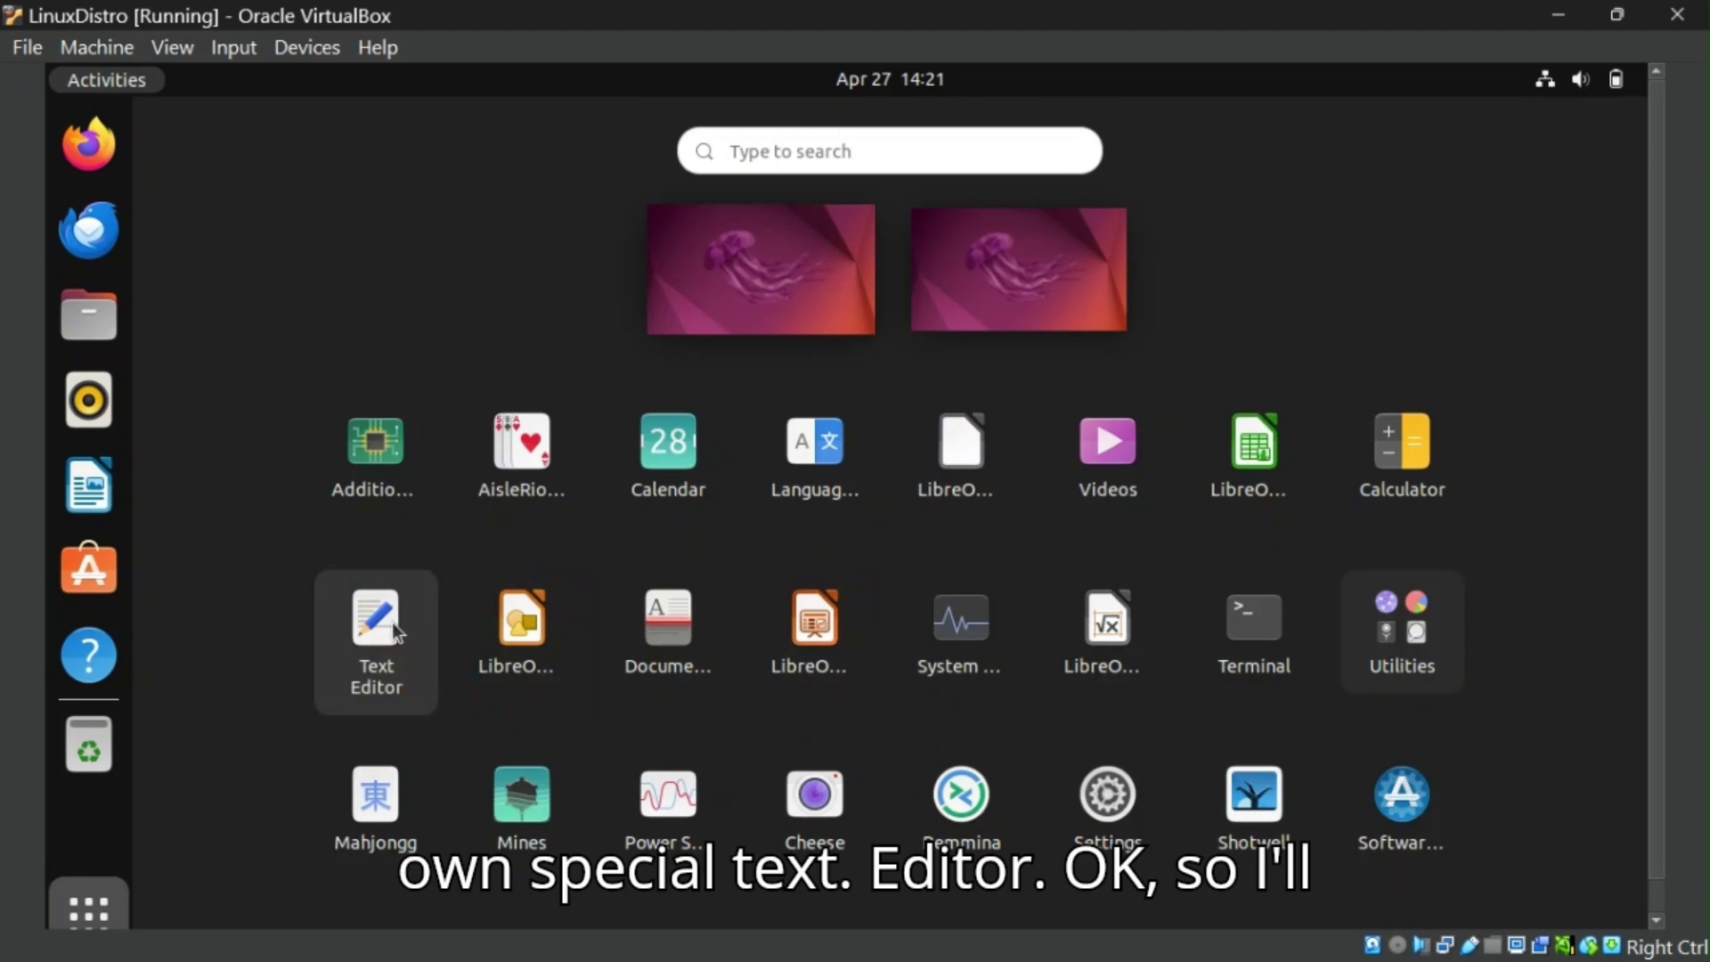
{"action": "left_click", "coordinate": [1275, 643]}
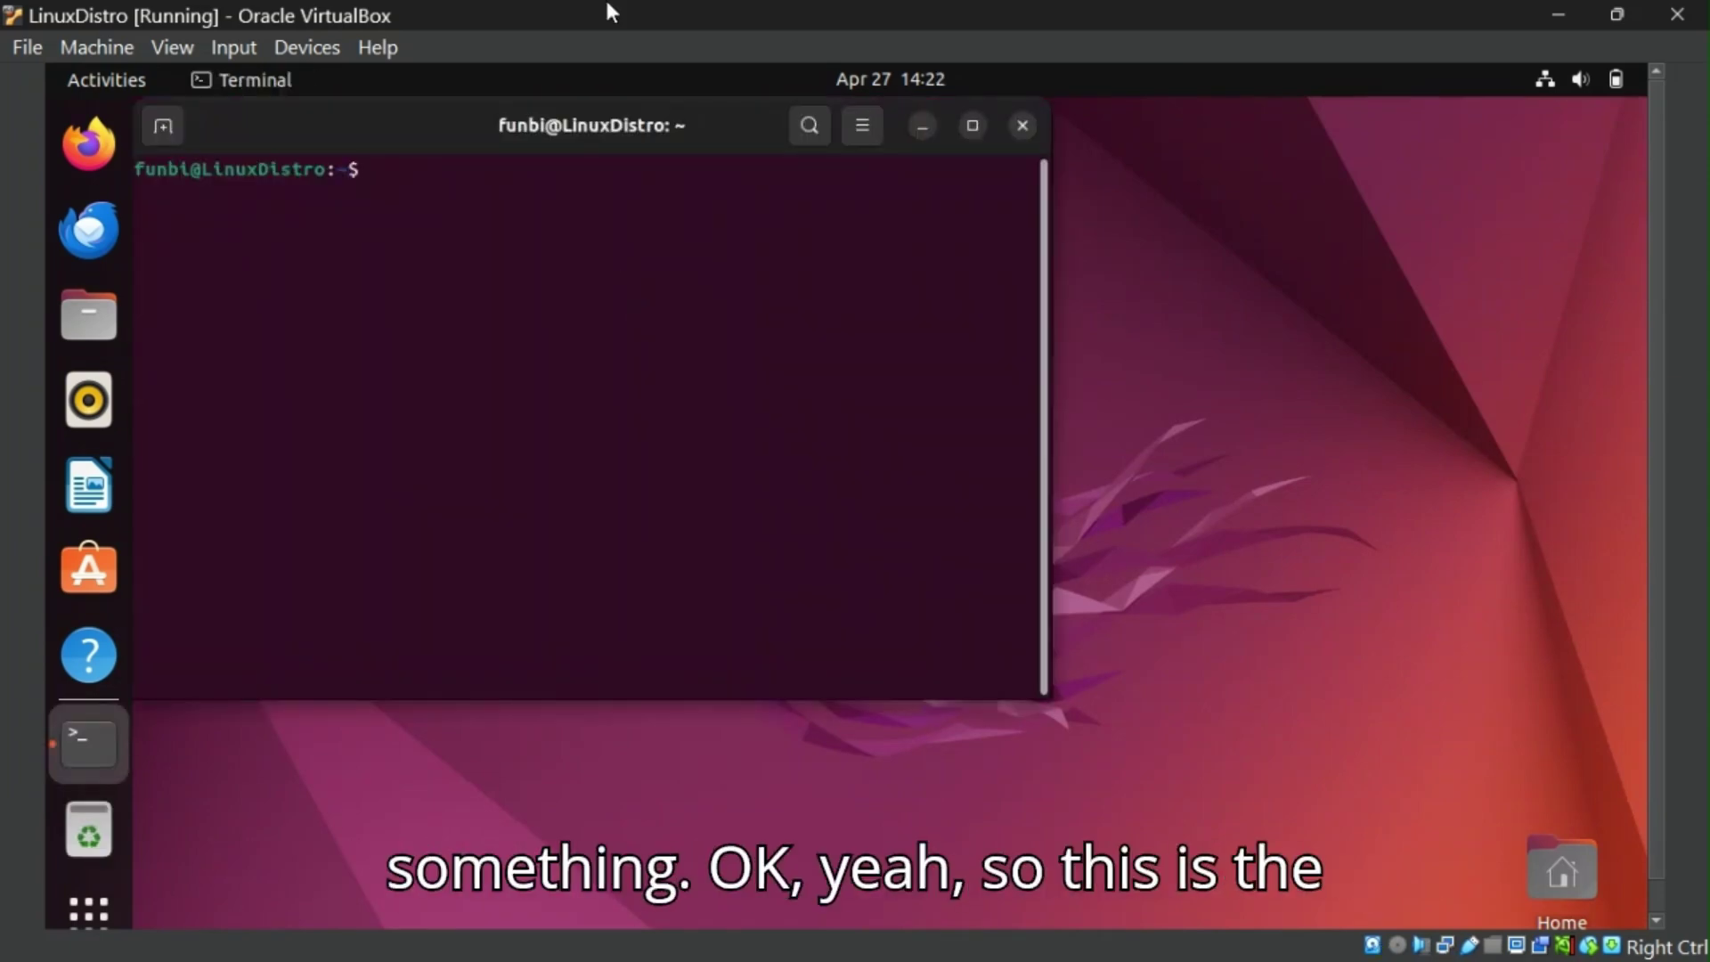
{"action": "left_click", "coordinate": [972, 124]}
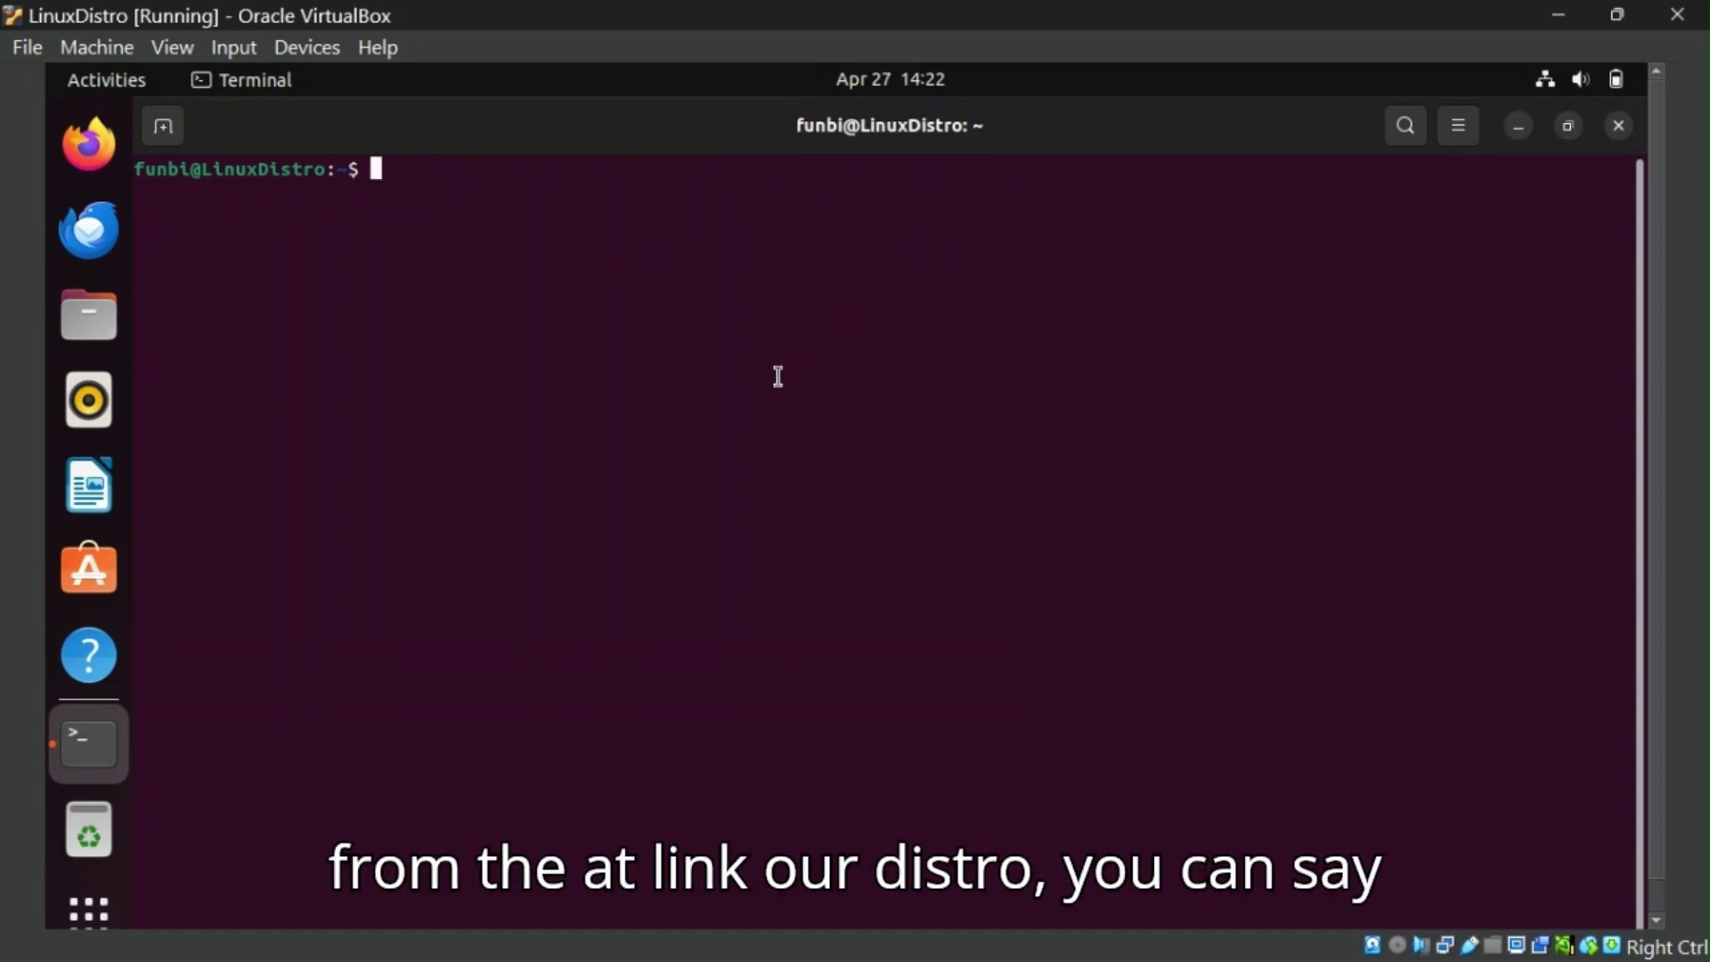
- List the contents of the home folder with ls and print the working directory with pwd
{"action": "type", "text": "ls"}
{"action": "key", "text": "Return"}
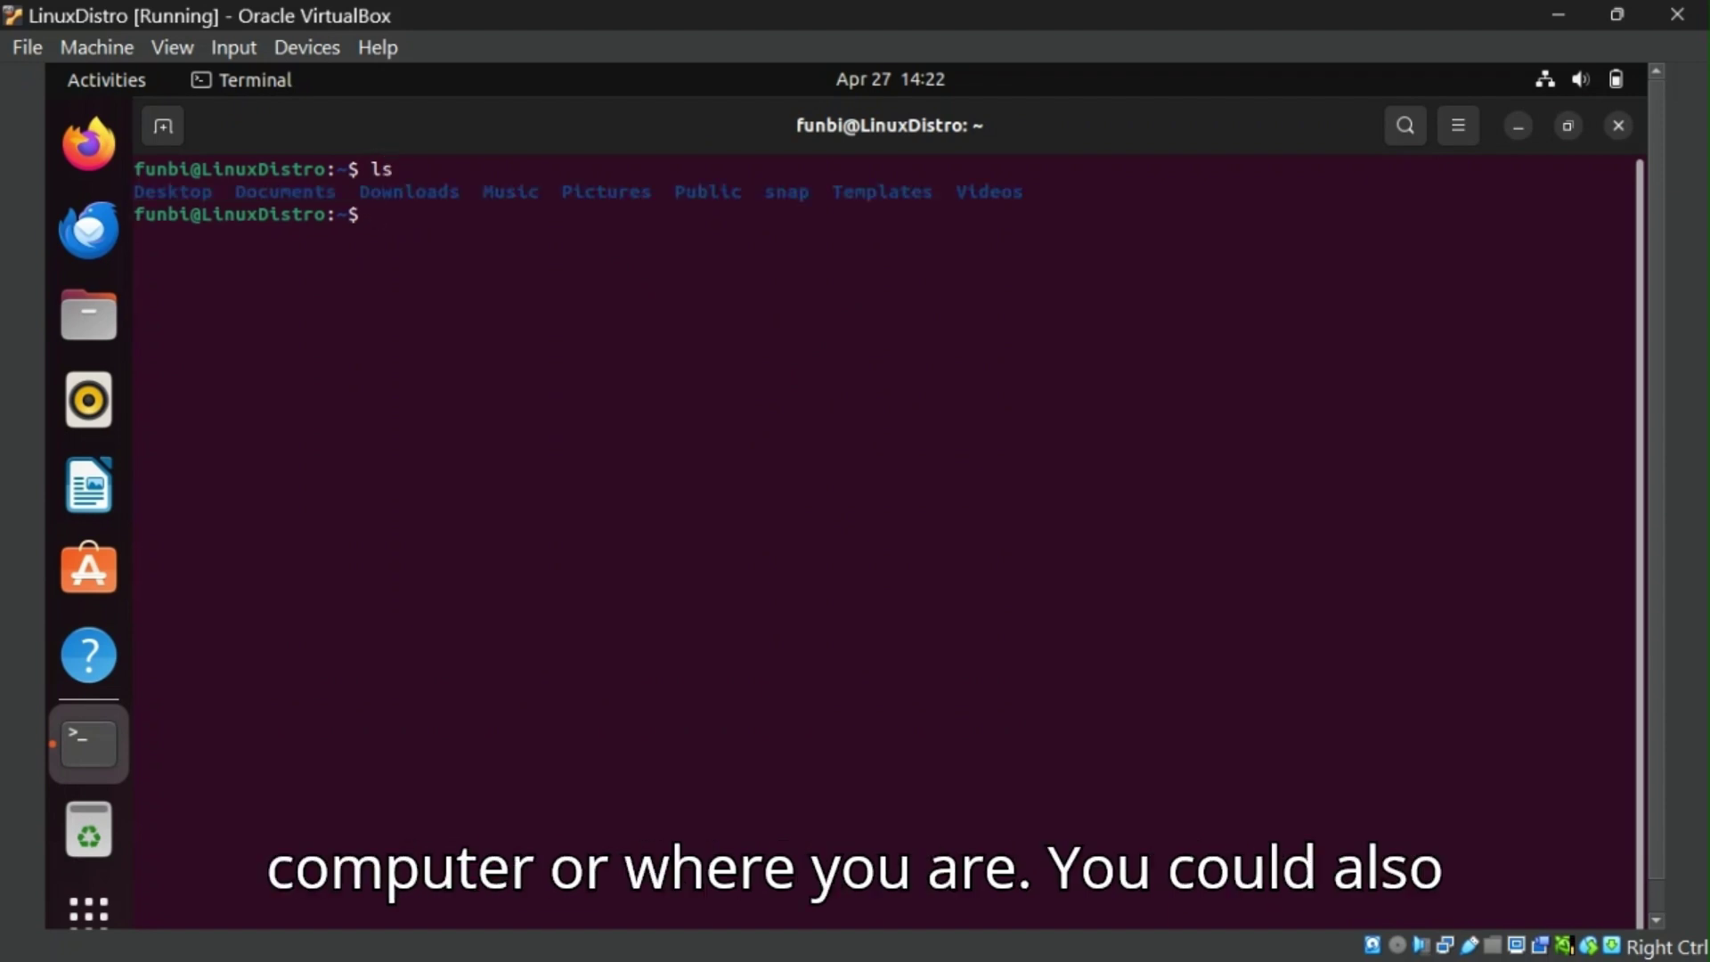
{"action": "type", "text": "pwd"}
{"action": "key", "text": "Return"}
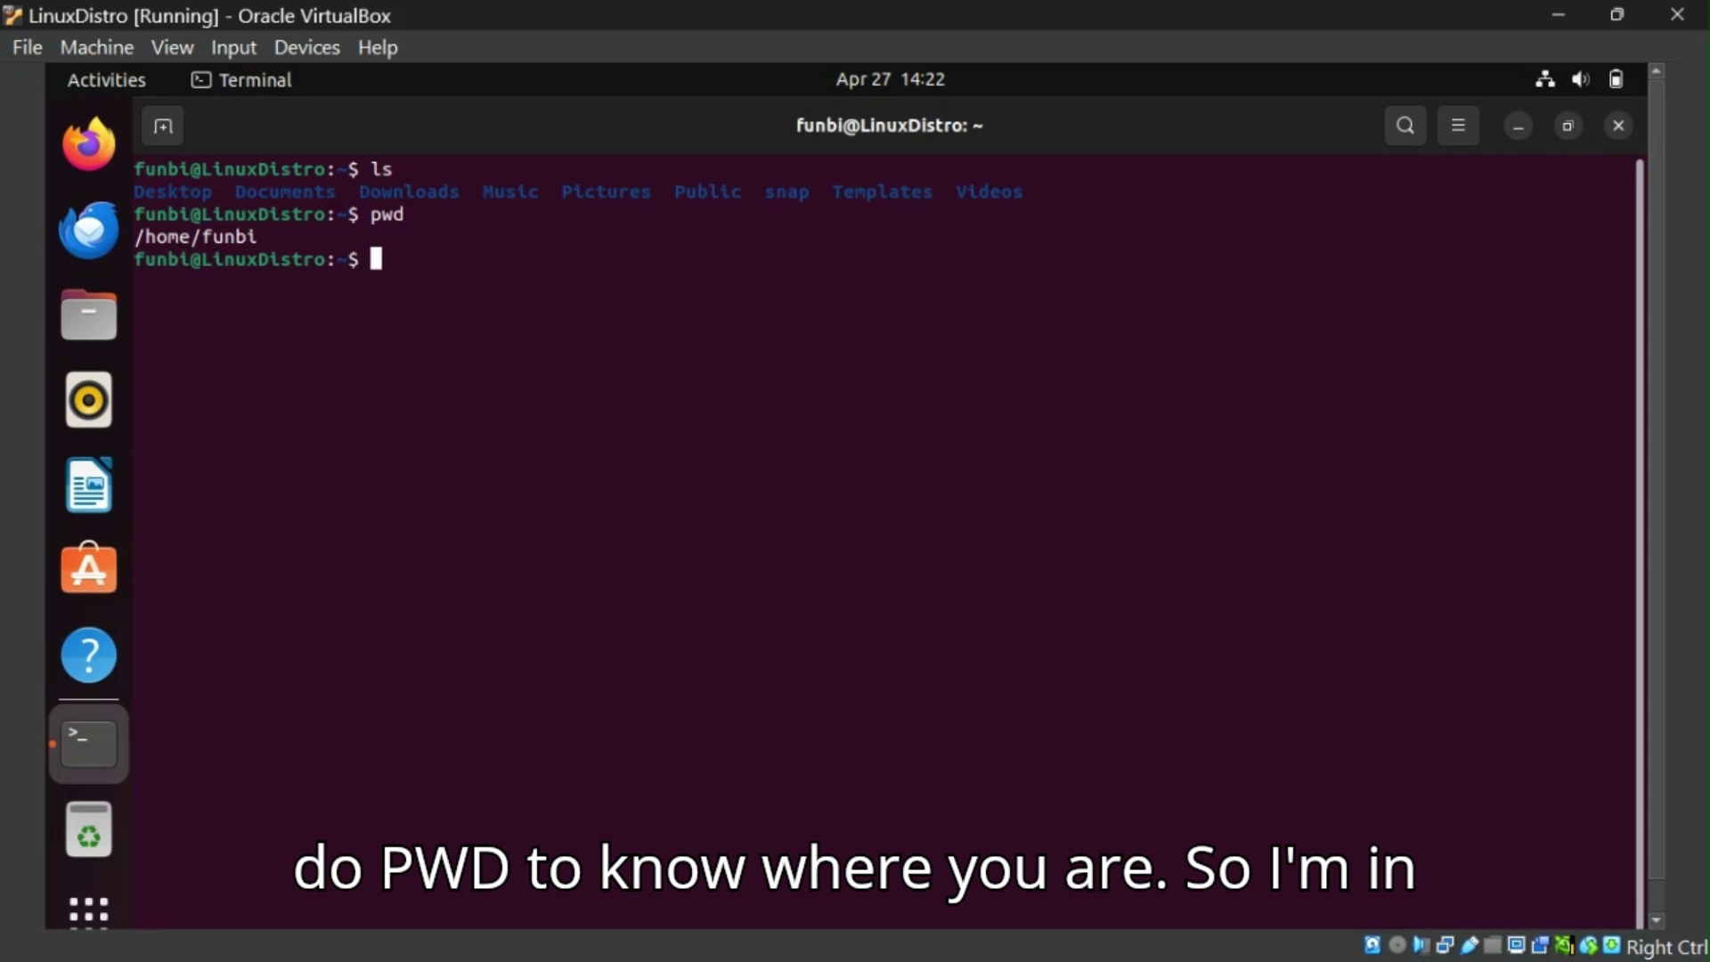